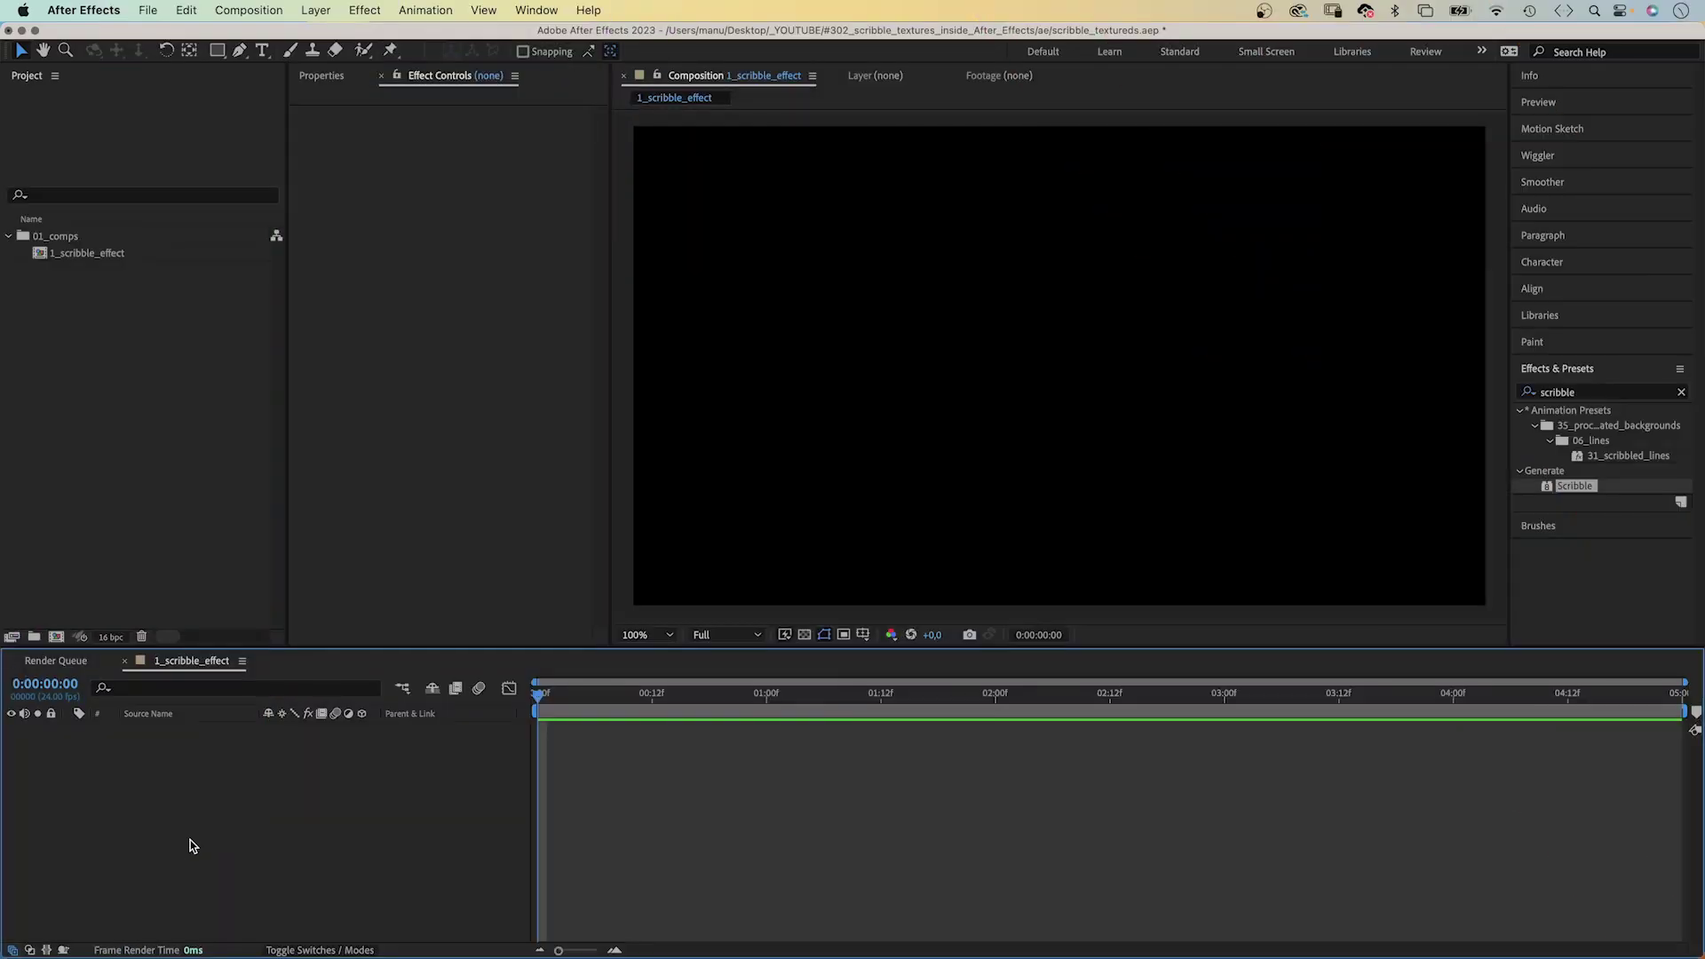
Add a blue 4500 × 1080 solid to the 1_scribble_effect comp and find the Scribble effect under Generate
key(super+y)
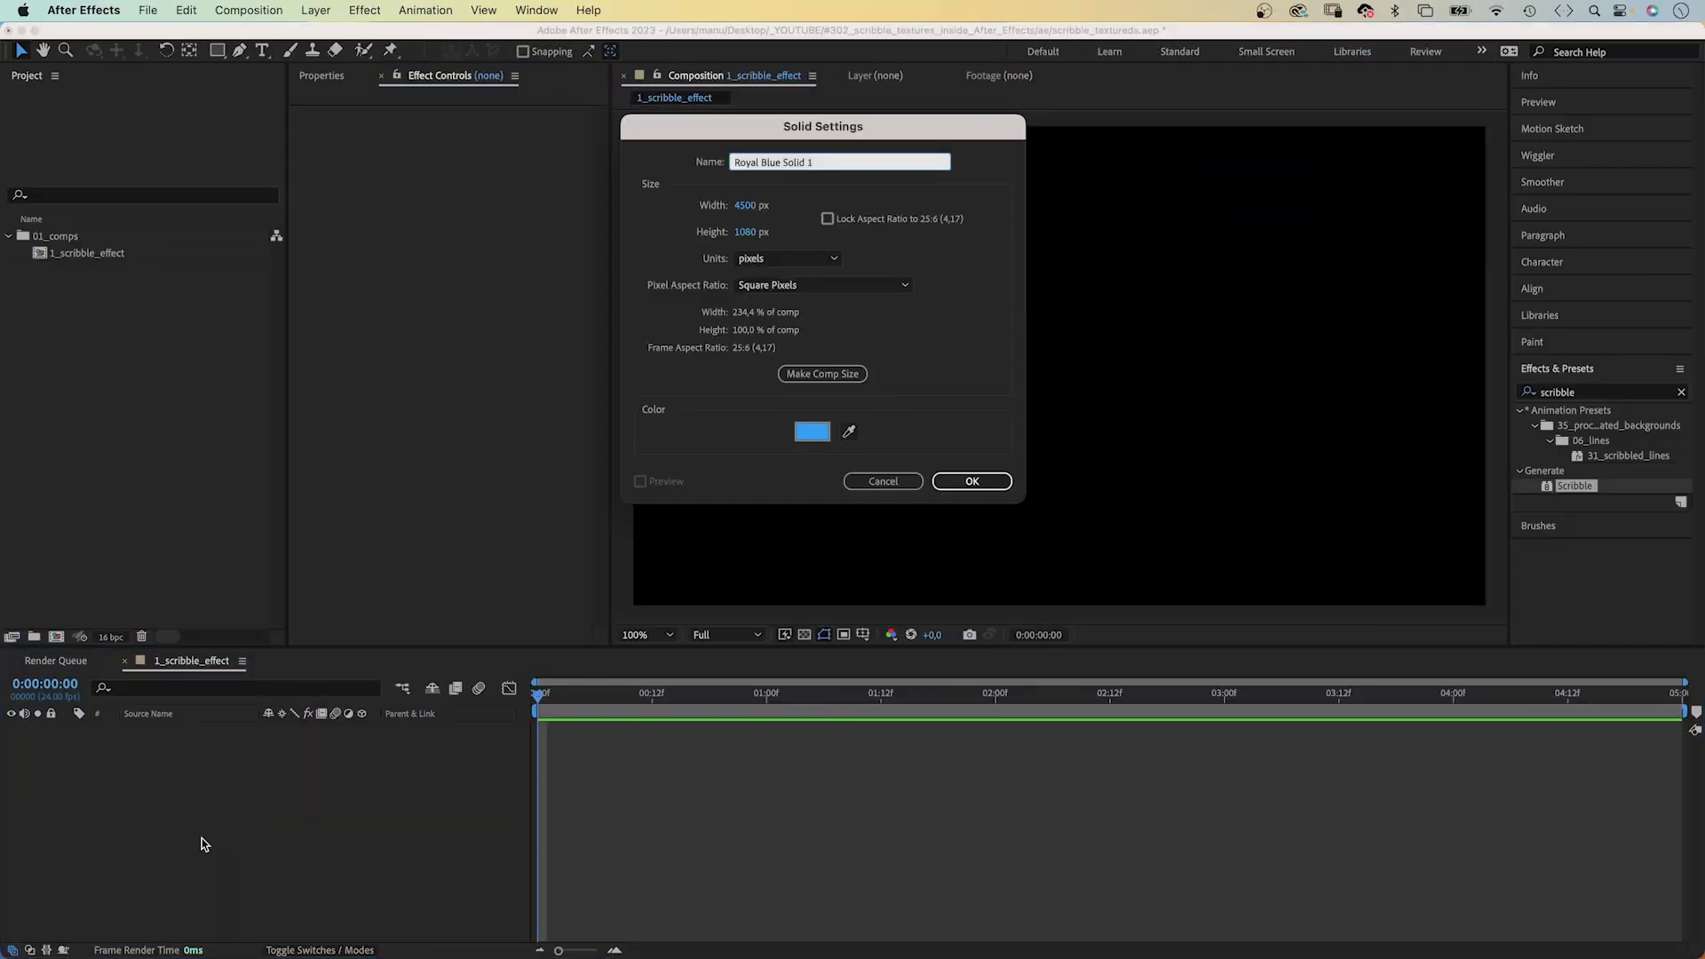
click(957, 485)
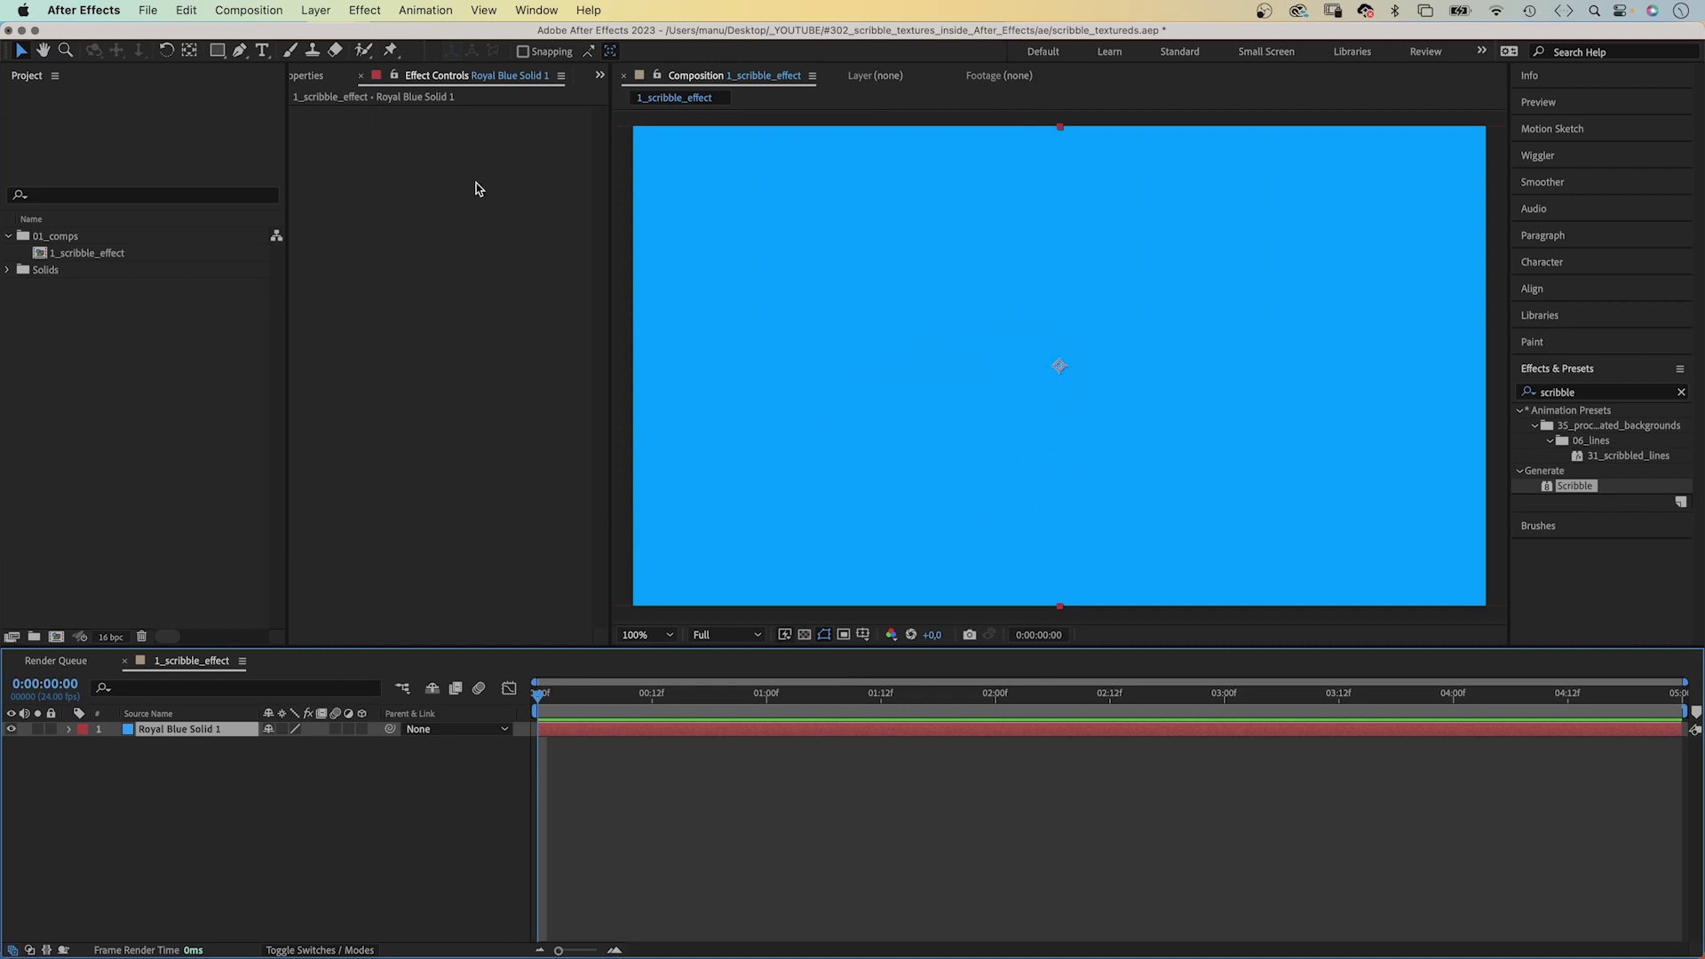
click(365, 10)
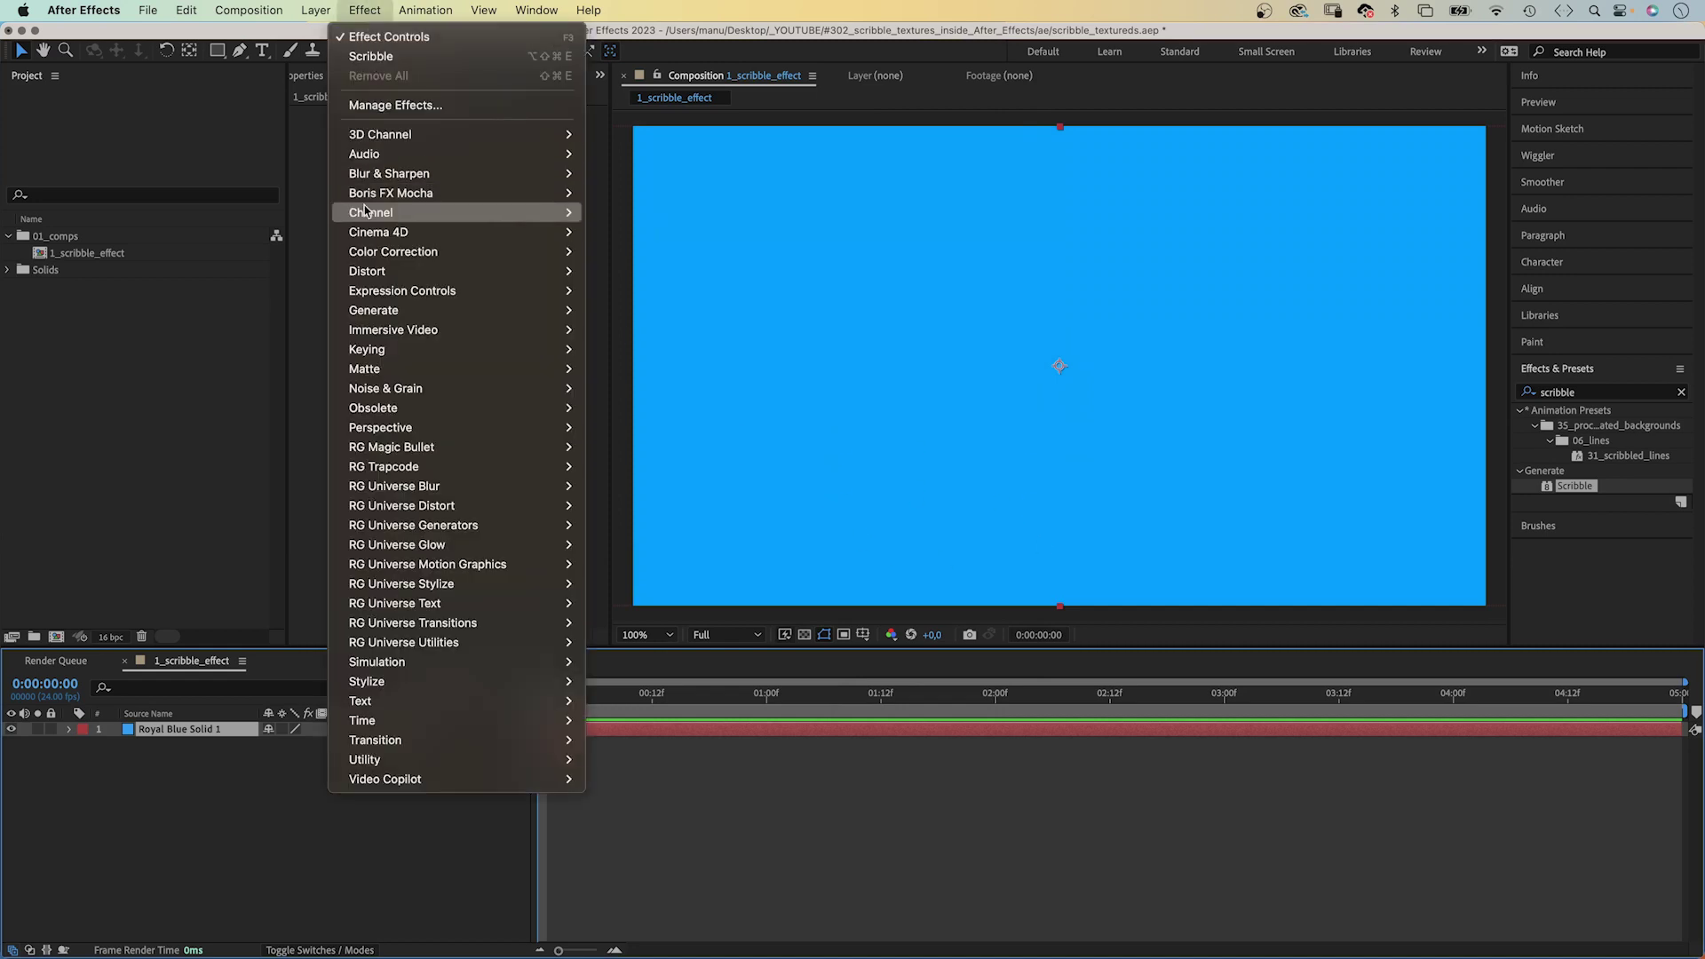
mouse_move(376, 318)
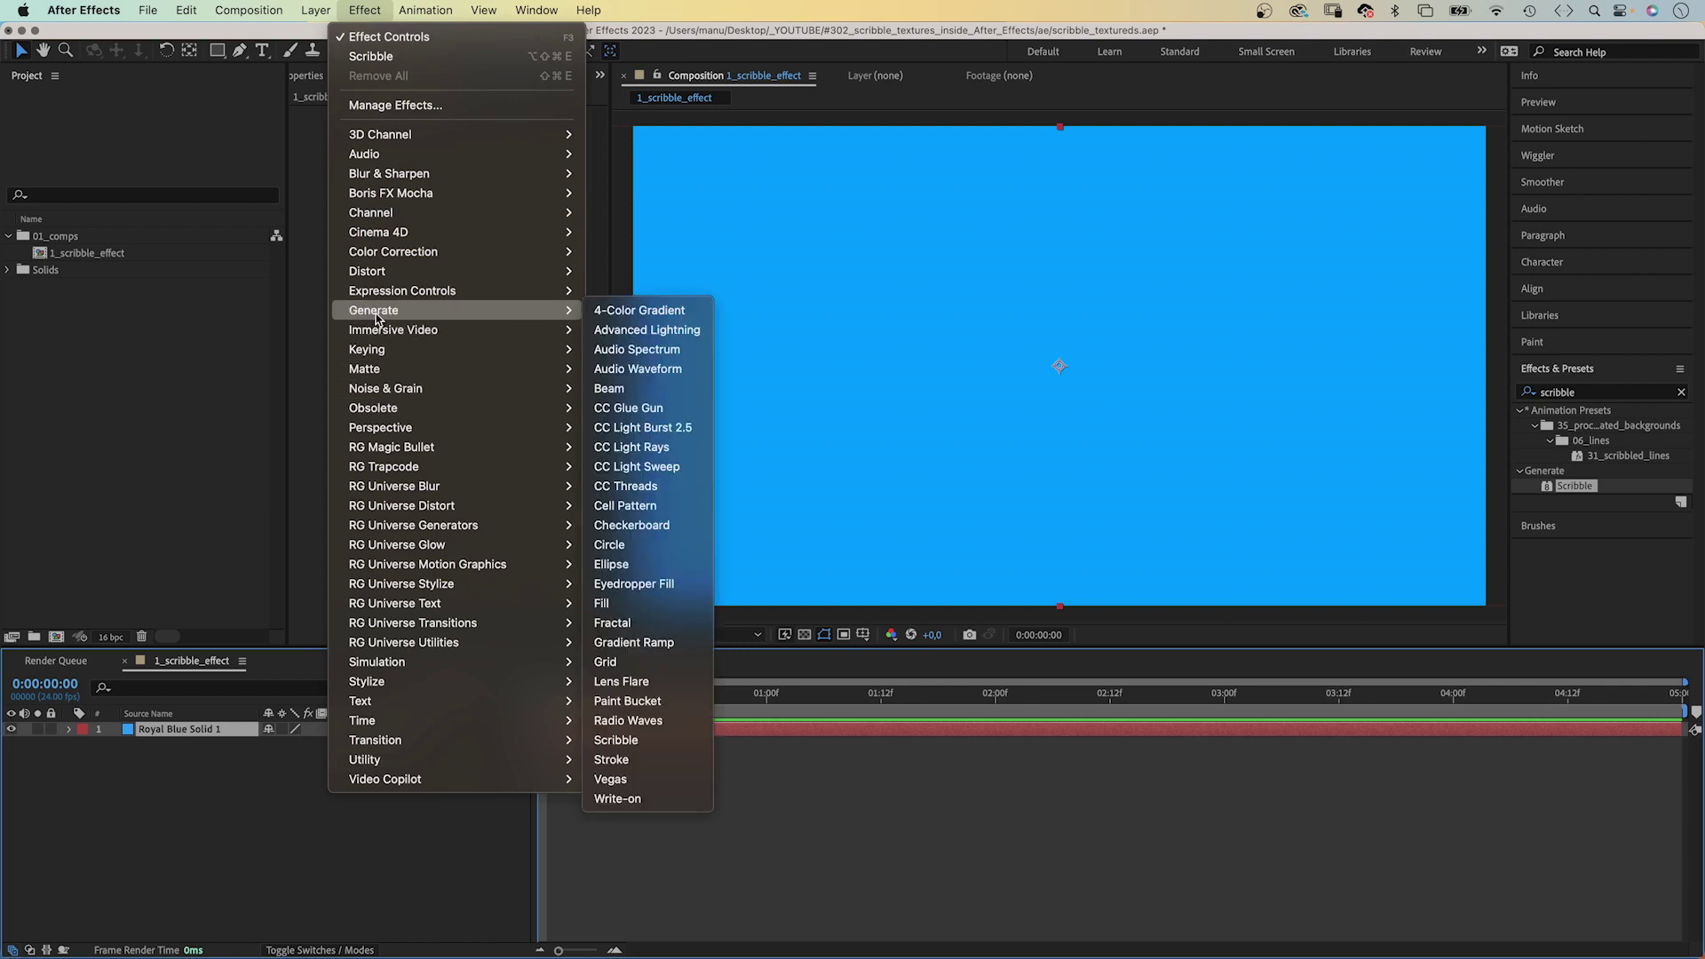
Apply Scribble to the solid and draw a rectangular mask across its middle
click(634, 744)
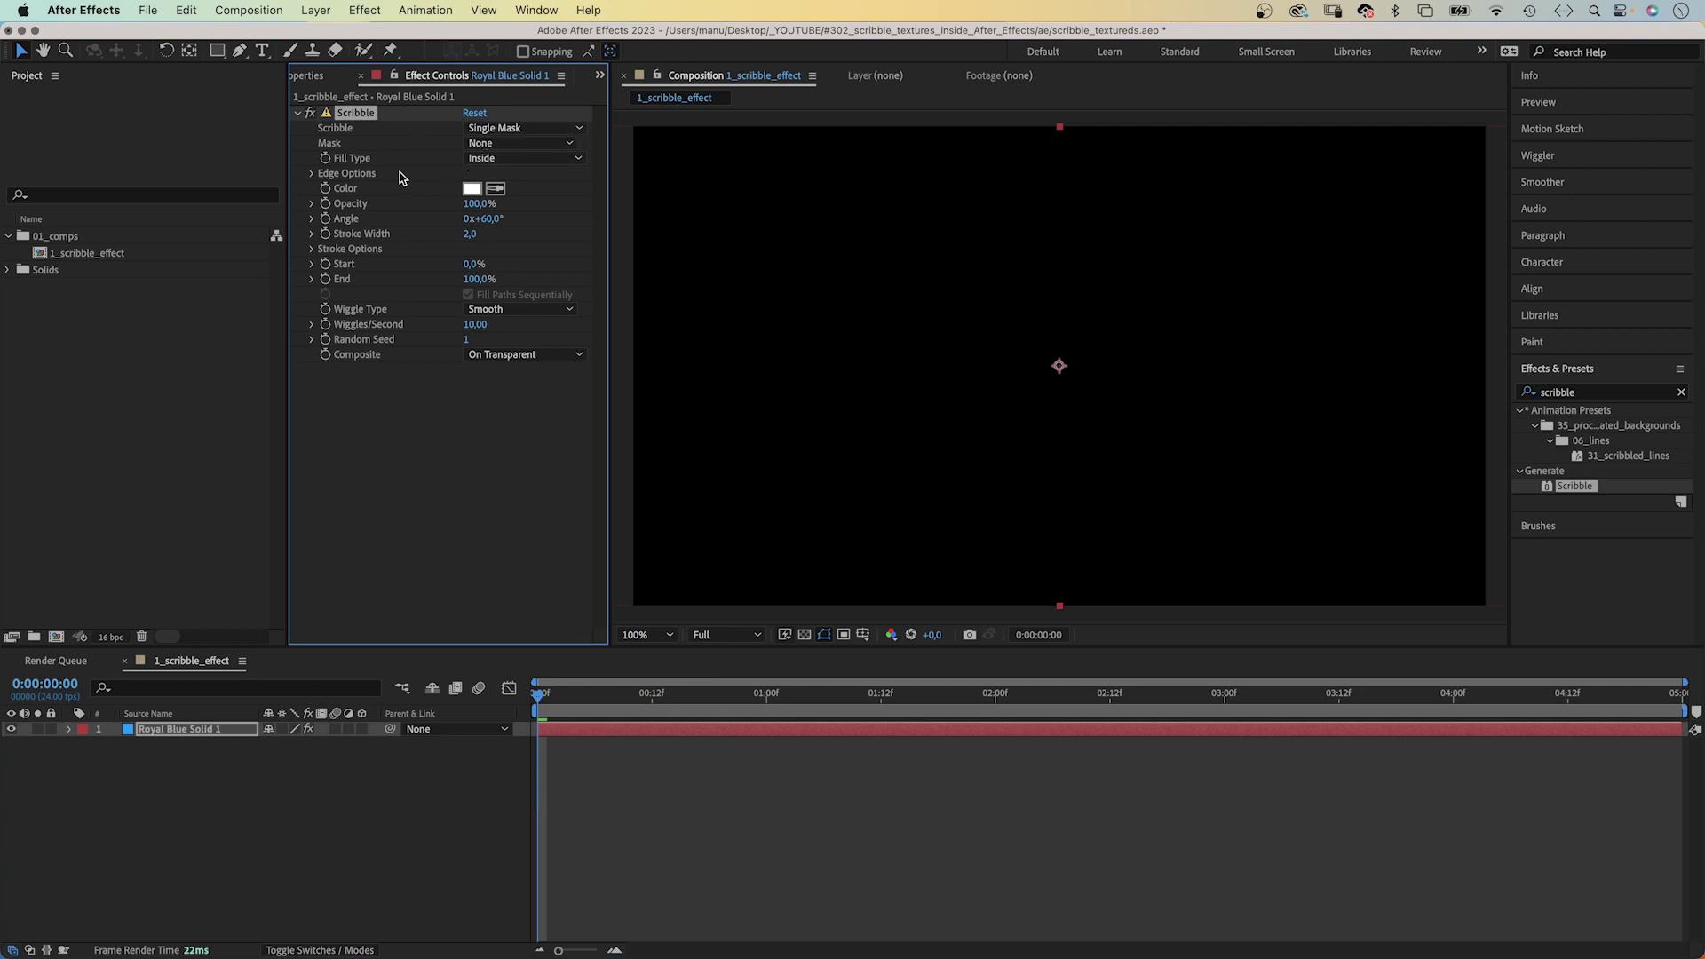
click(216, 50)
mouse_move(696, 220)
mouse_down()
mouse_move(758, 263)
mouse_move(1403, 522)
mouse_up()
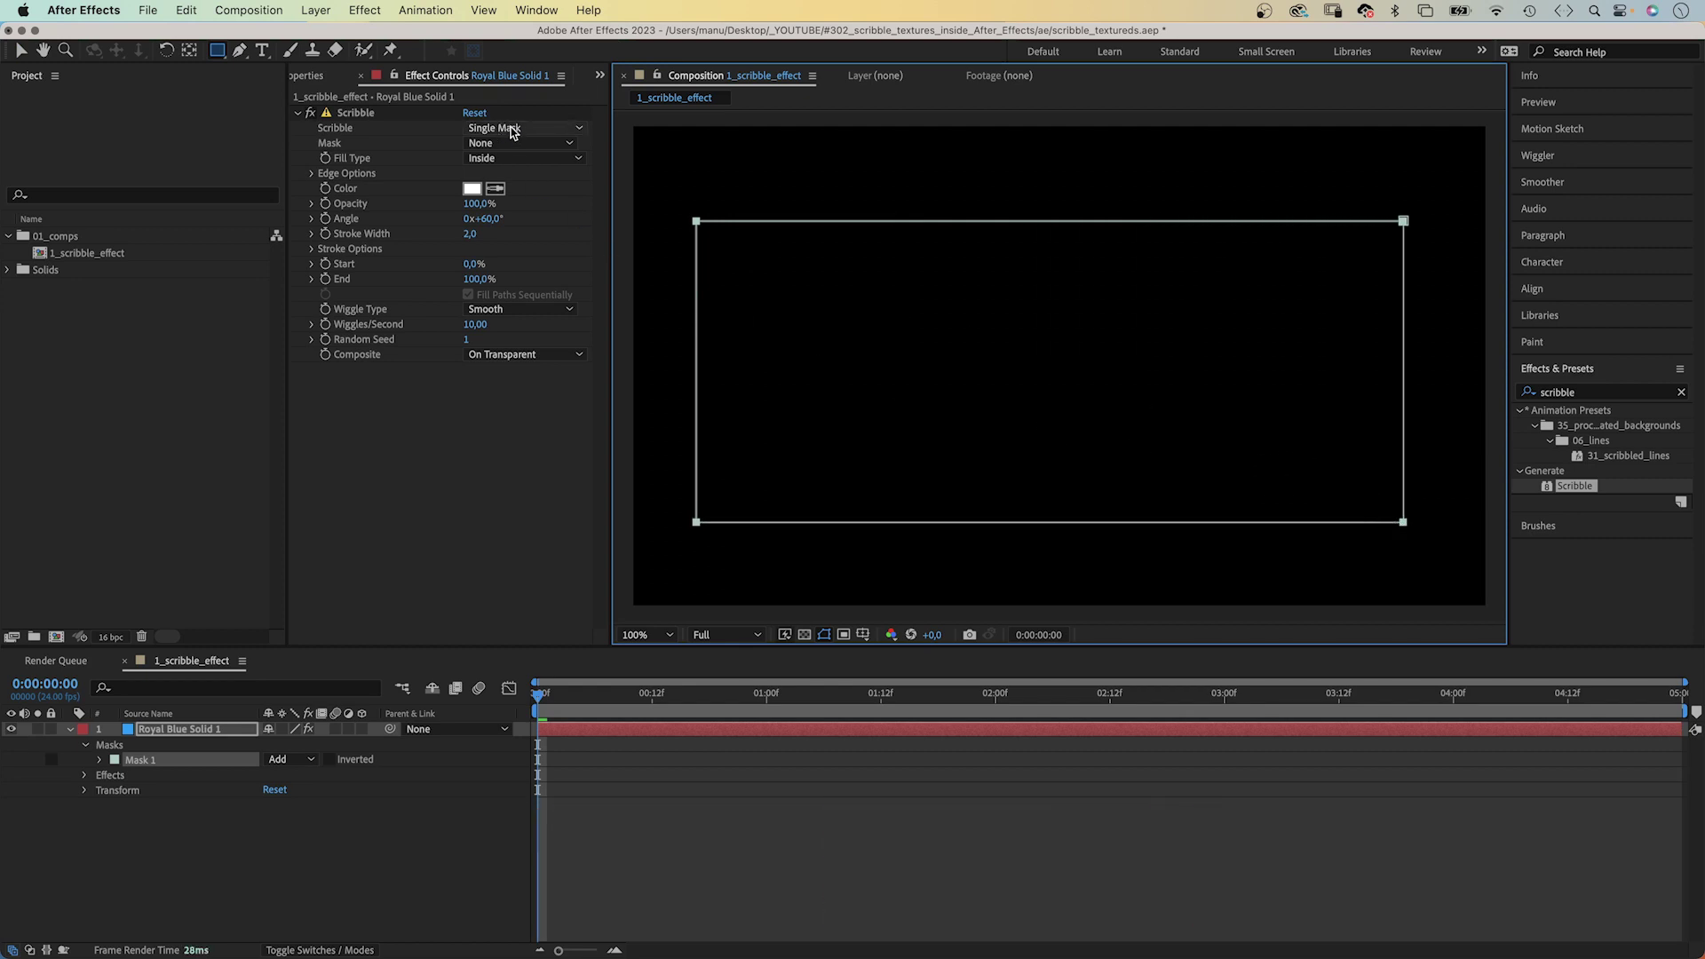
Set Scribble to use a single mask, Mask 1
click(512, 132)
click(519, 183)
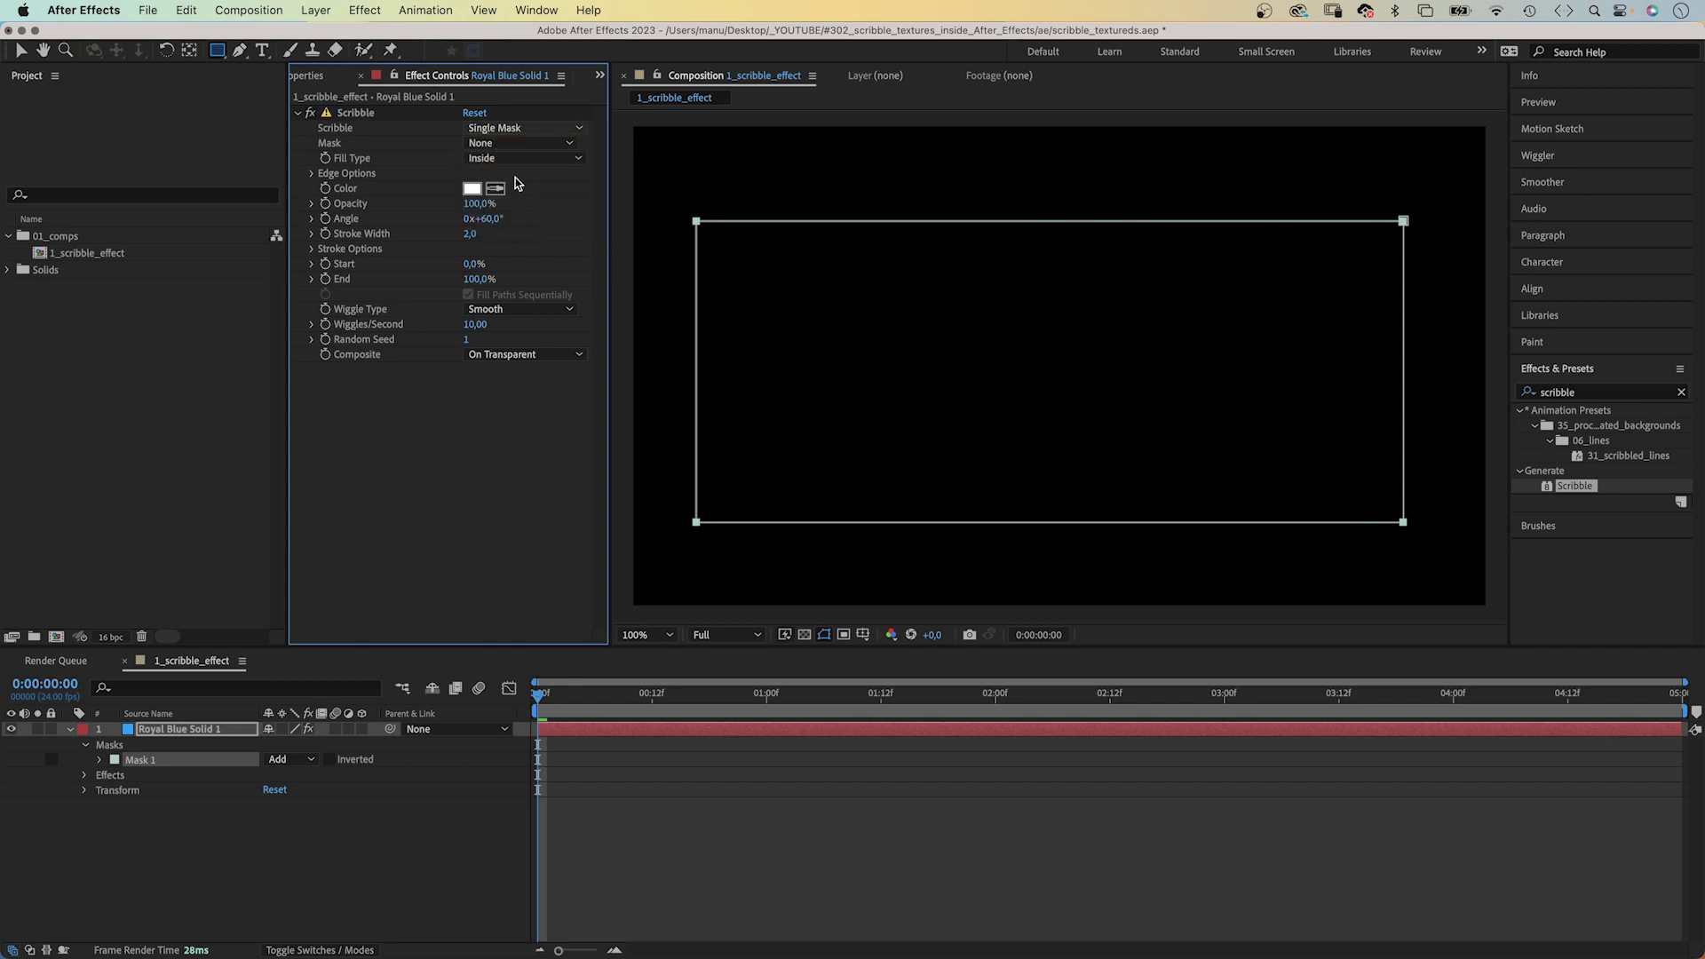
click(517, 143)
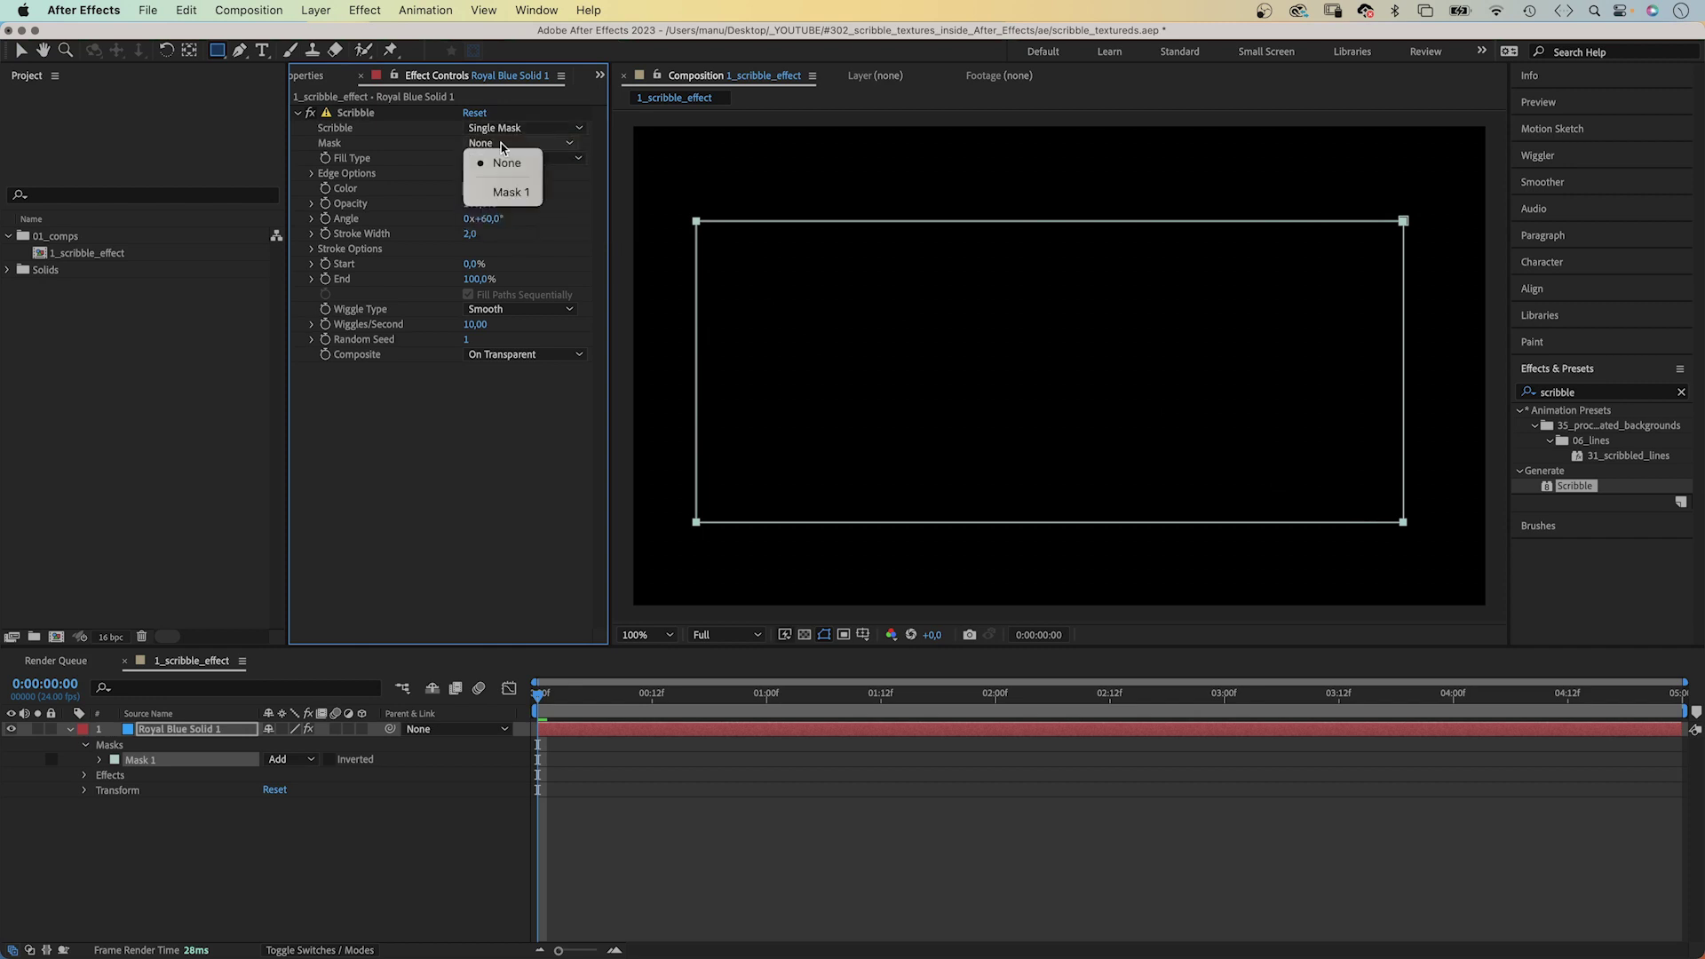
click(509, 193)
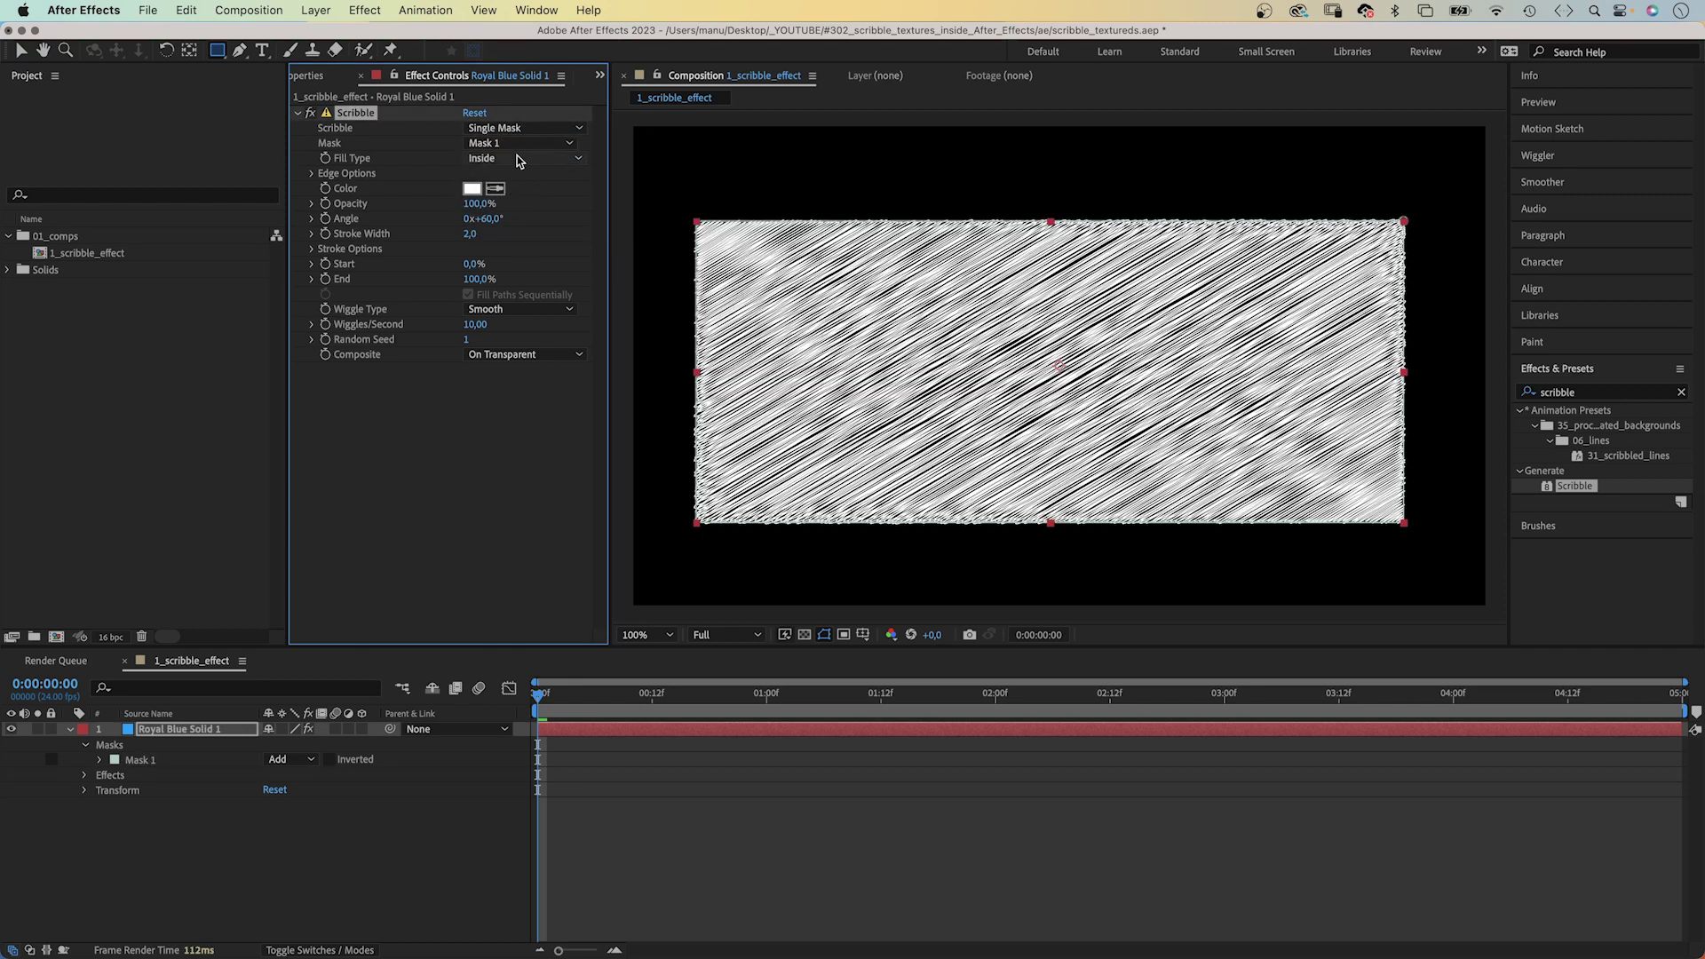
Try the Centered, Inside and Outside Edge fill types, then return to Inside
click(516, 157)
click(511, 192)
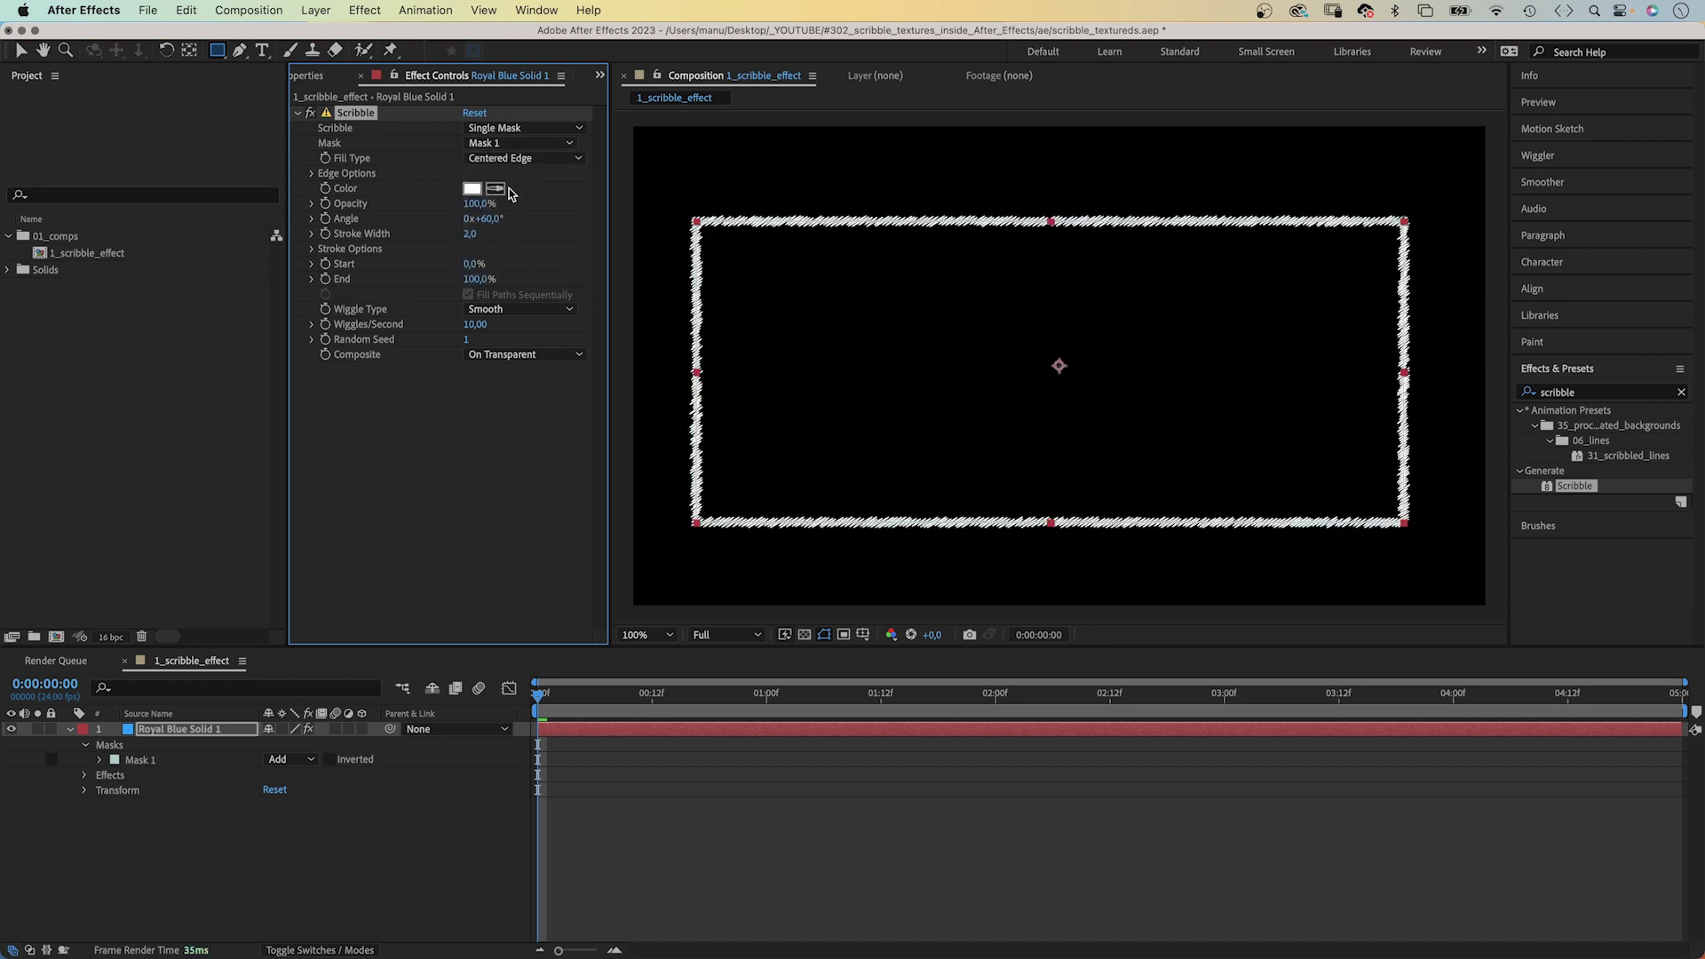
click(511, 158)
click(515, 216)
click(511, 157)
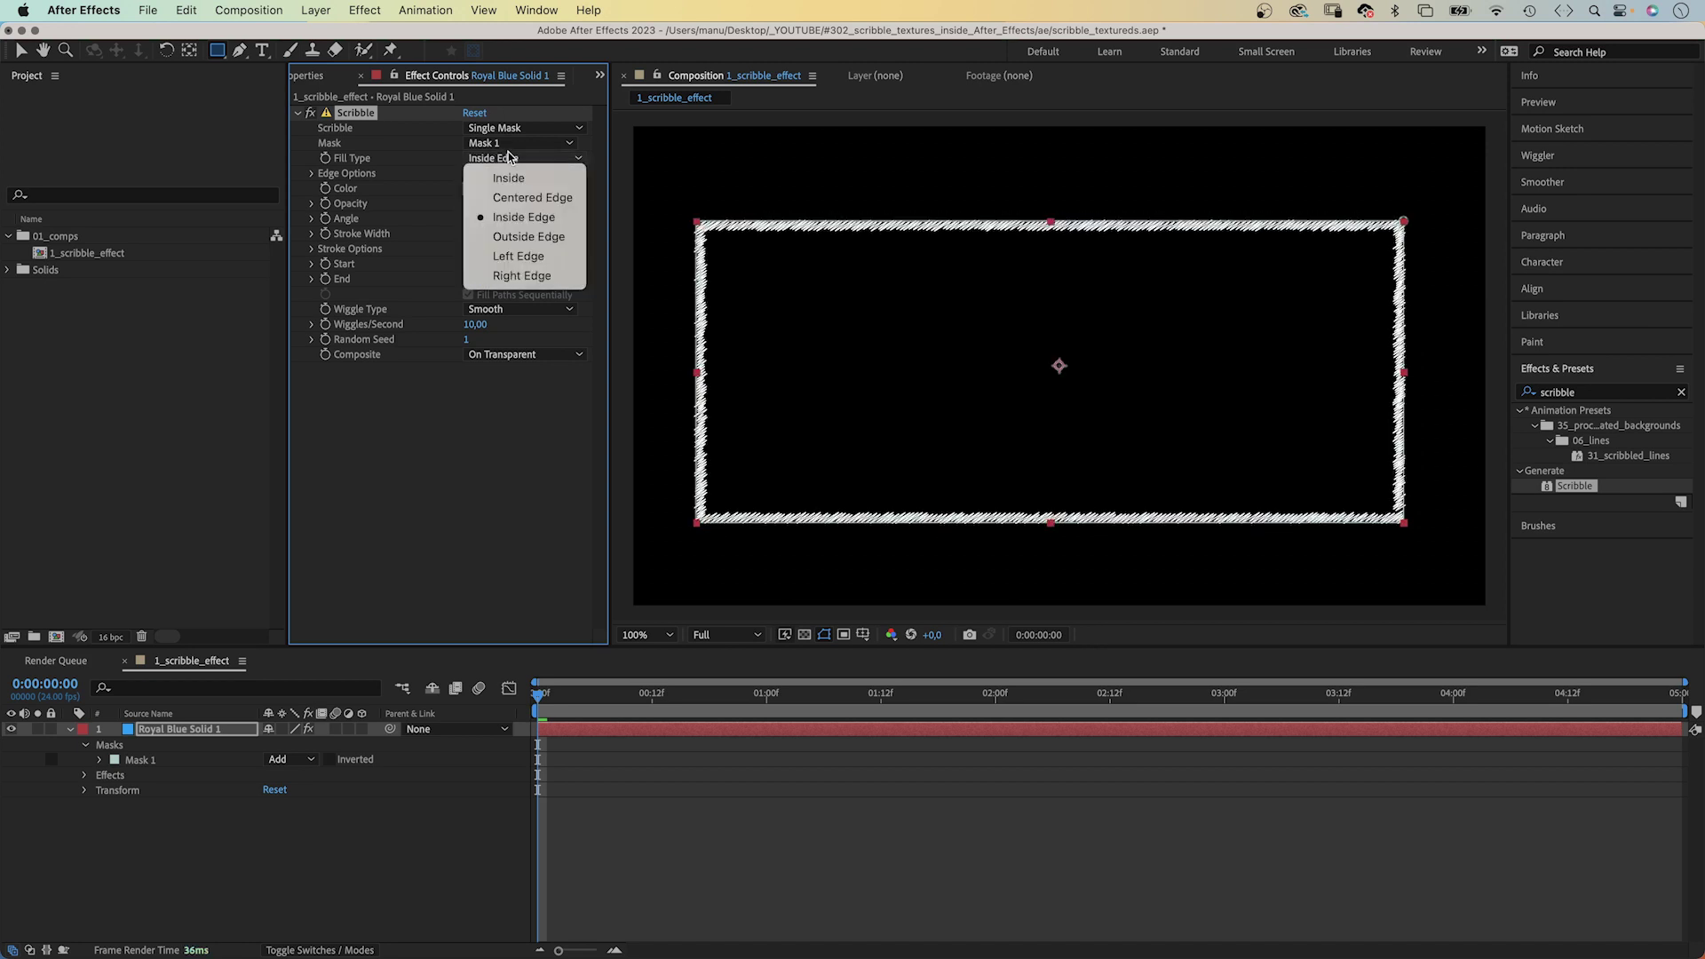
click(522, 236)
click(515, 158)
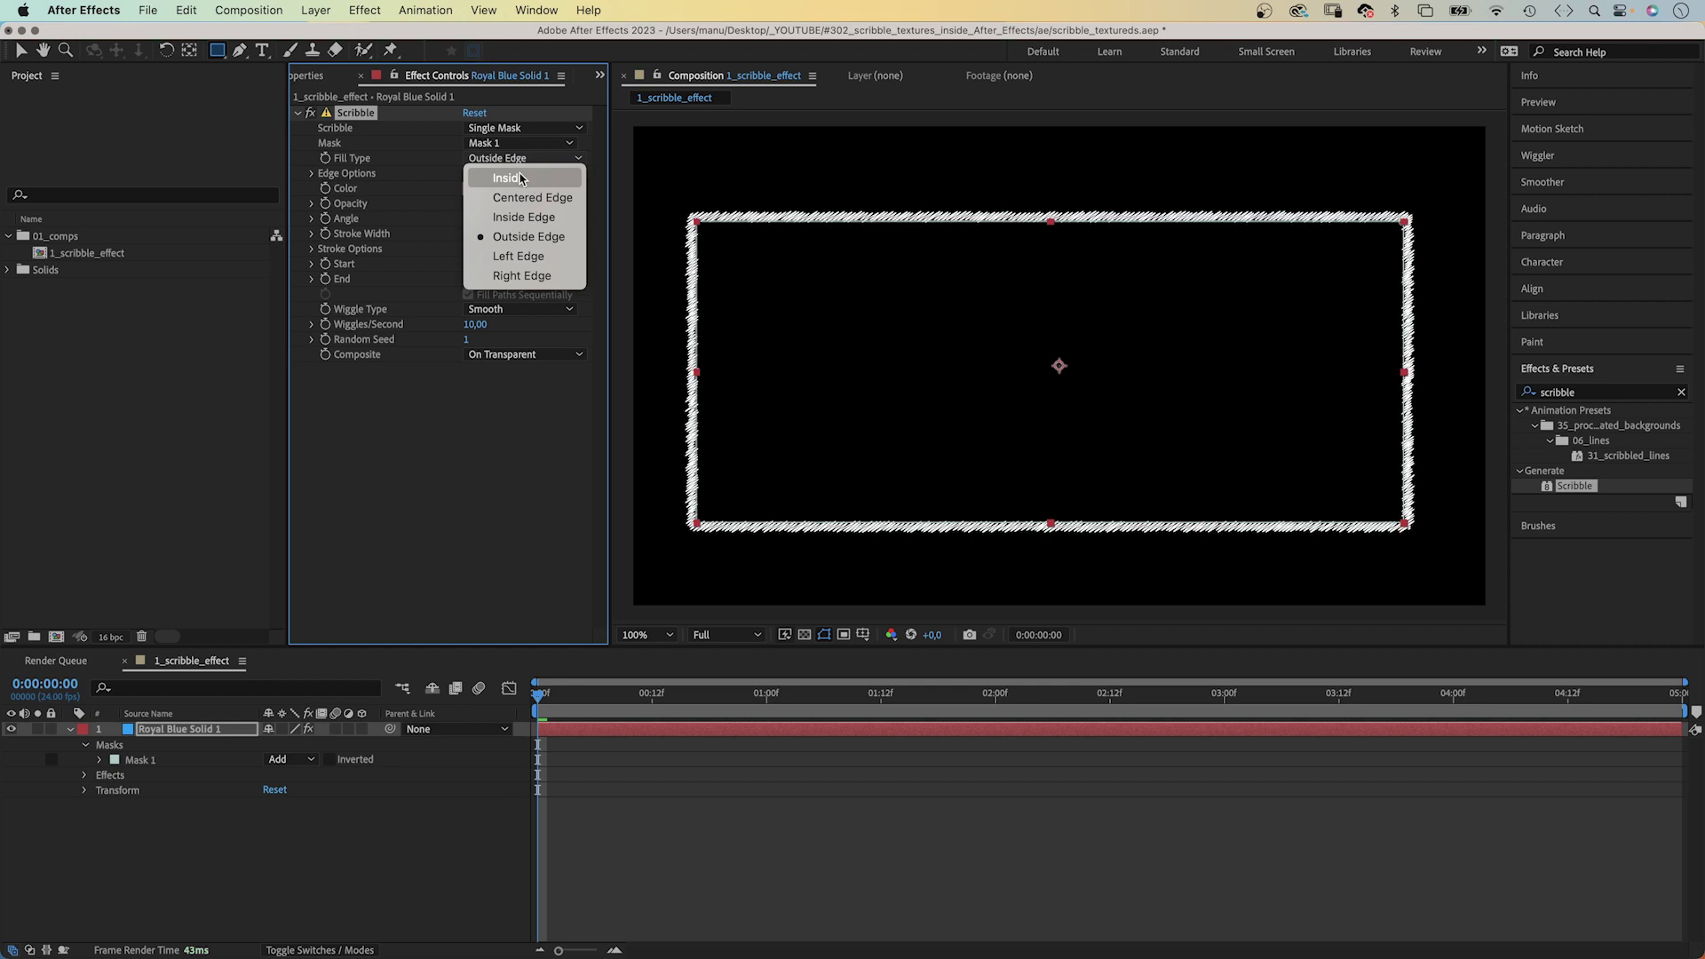
click(527, 180)
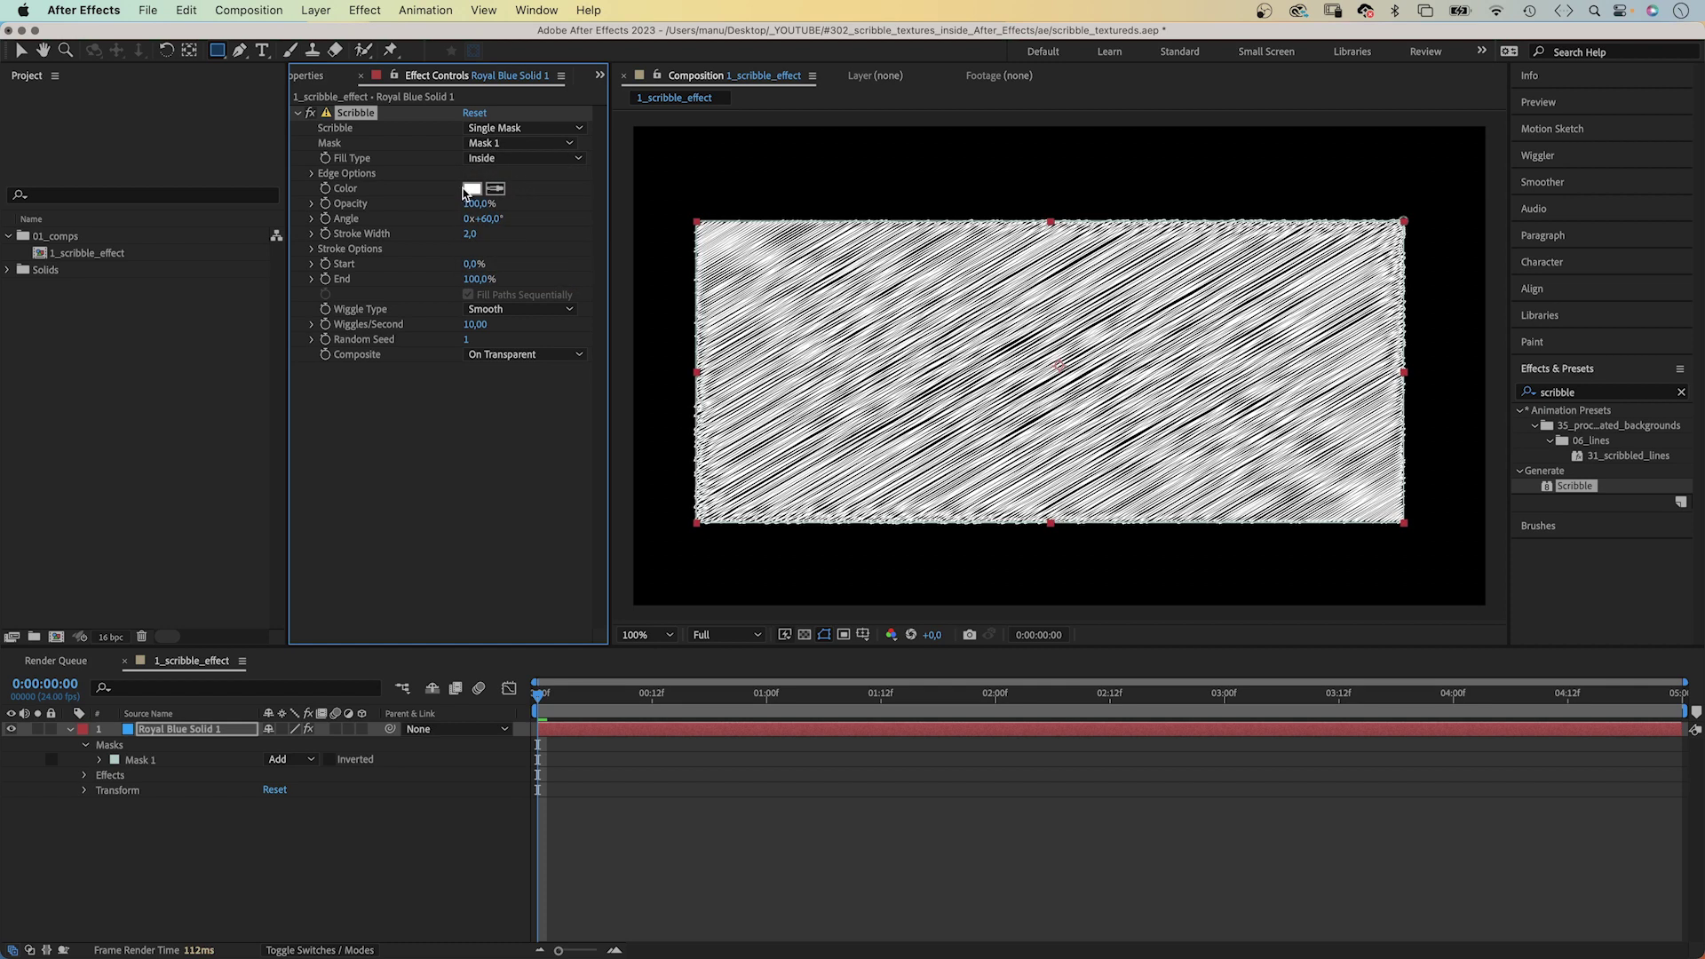
Colour the scribble yellow FFFF00 and set Angle to 123° and Stroke Width to 7.8
click(471, 189)
drag(565, 450, 540, 435)
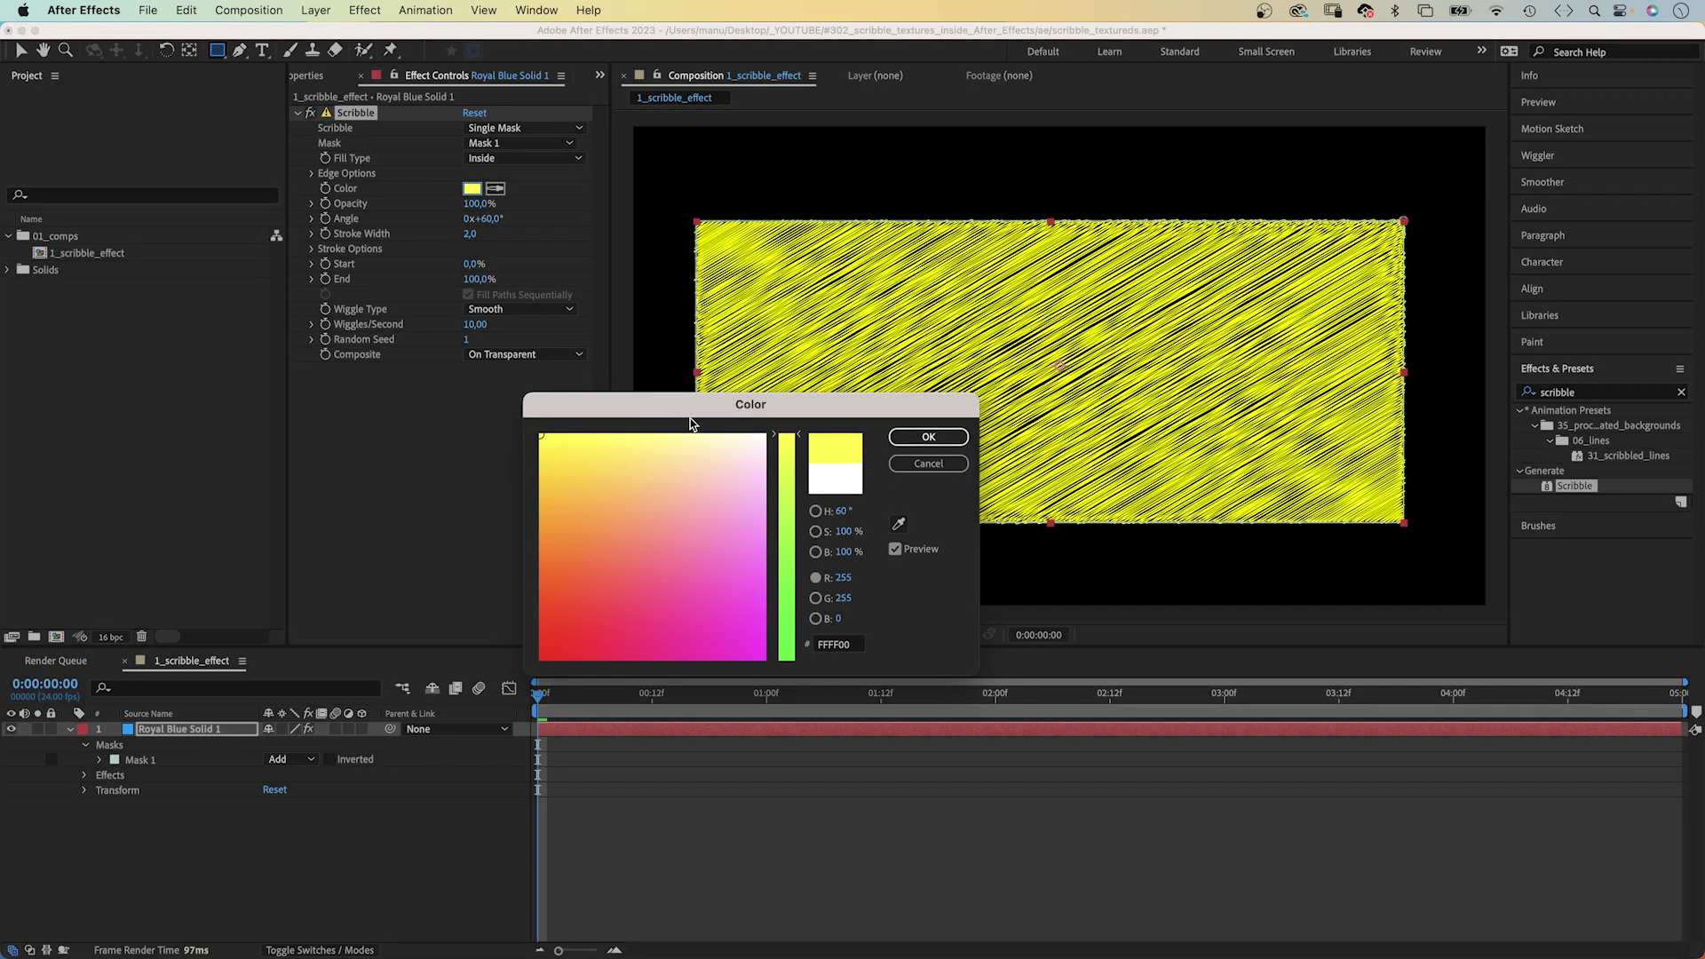
click(928, 437)
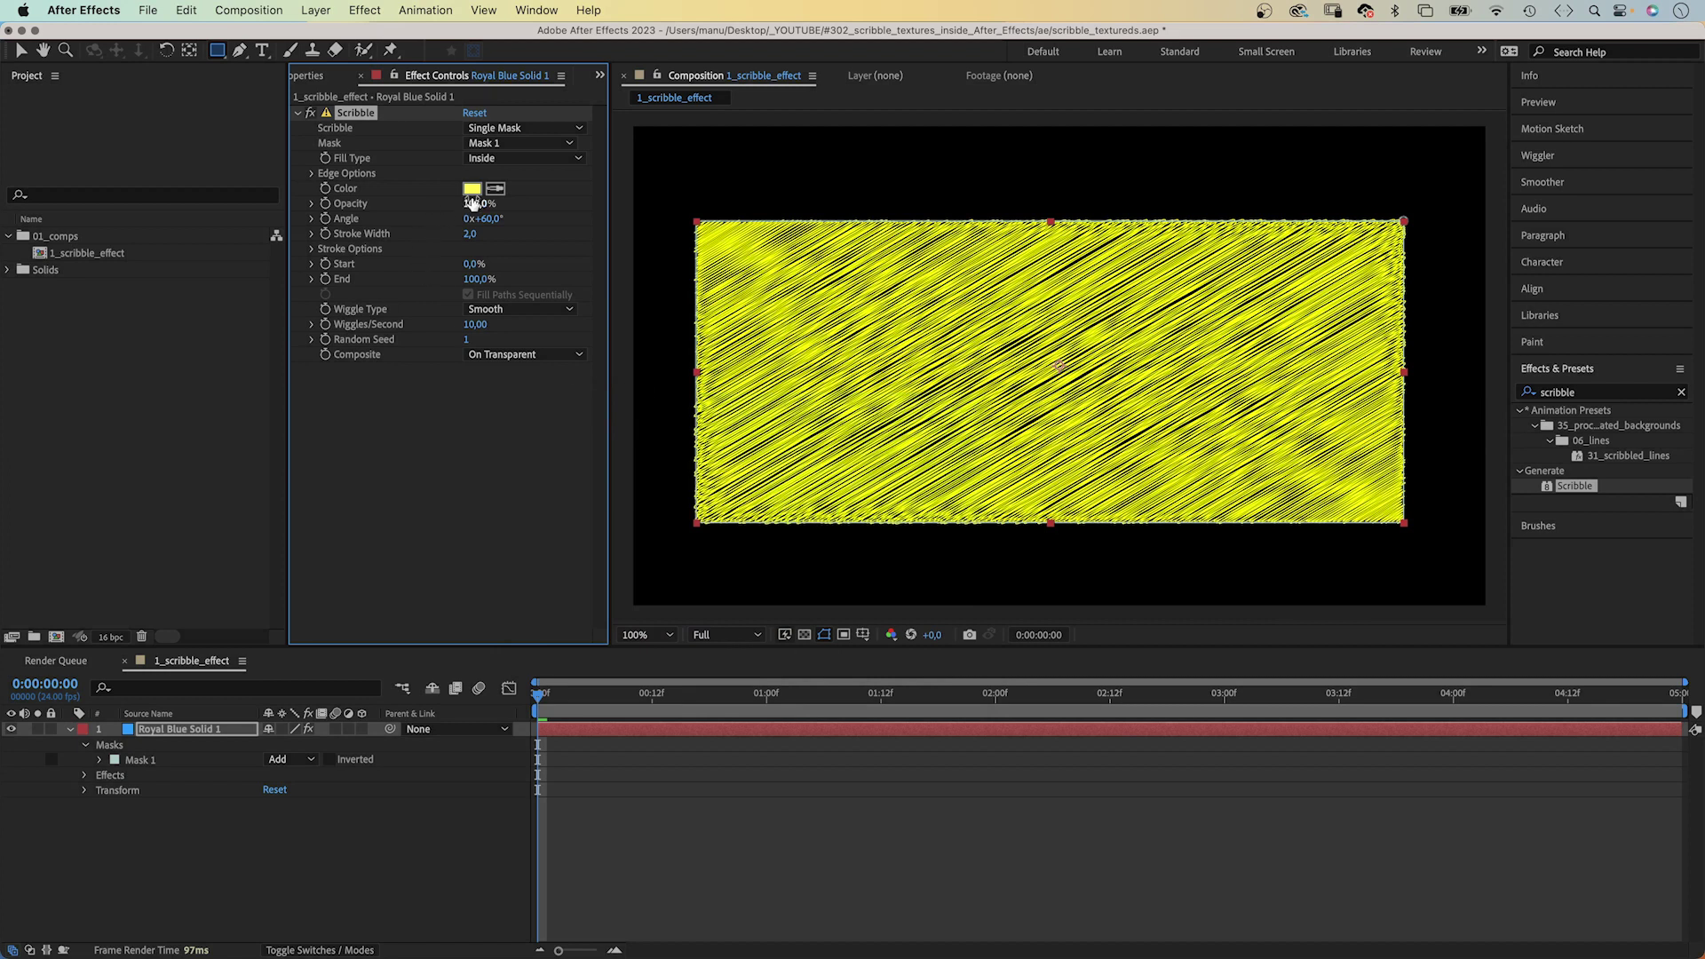
mouse_move(472, 204)
mouse_down()
mouse_move(543, 214)
mouse_move(520, 237)
mouse_up()
Undo the 7.8 stroke width and raise curviness to 44%, spacing to 11.4 and path overlap to 56
key(super+z)
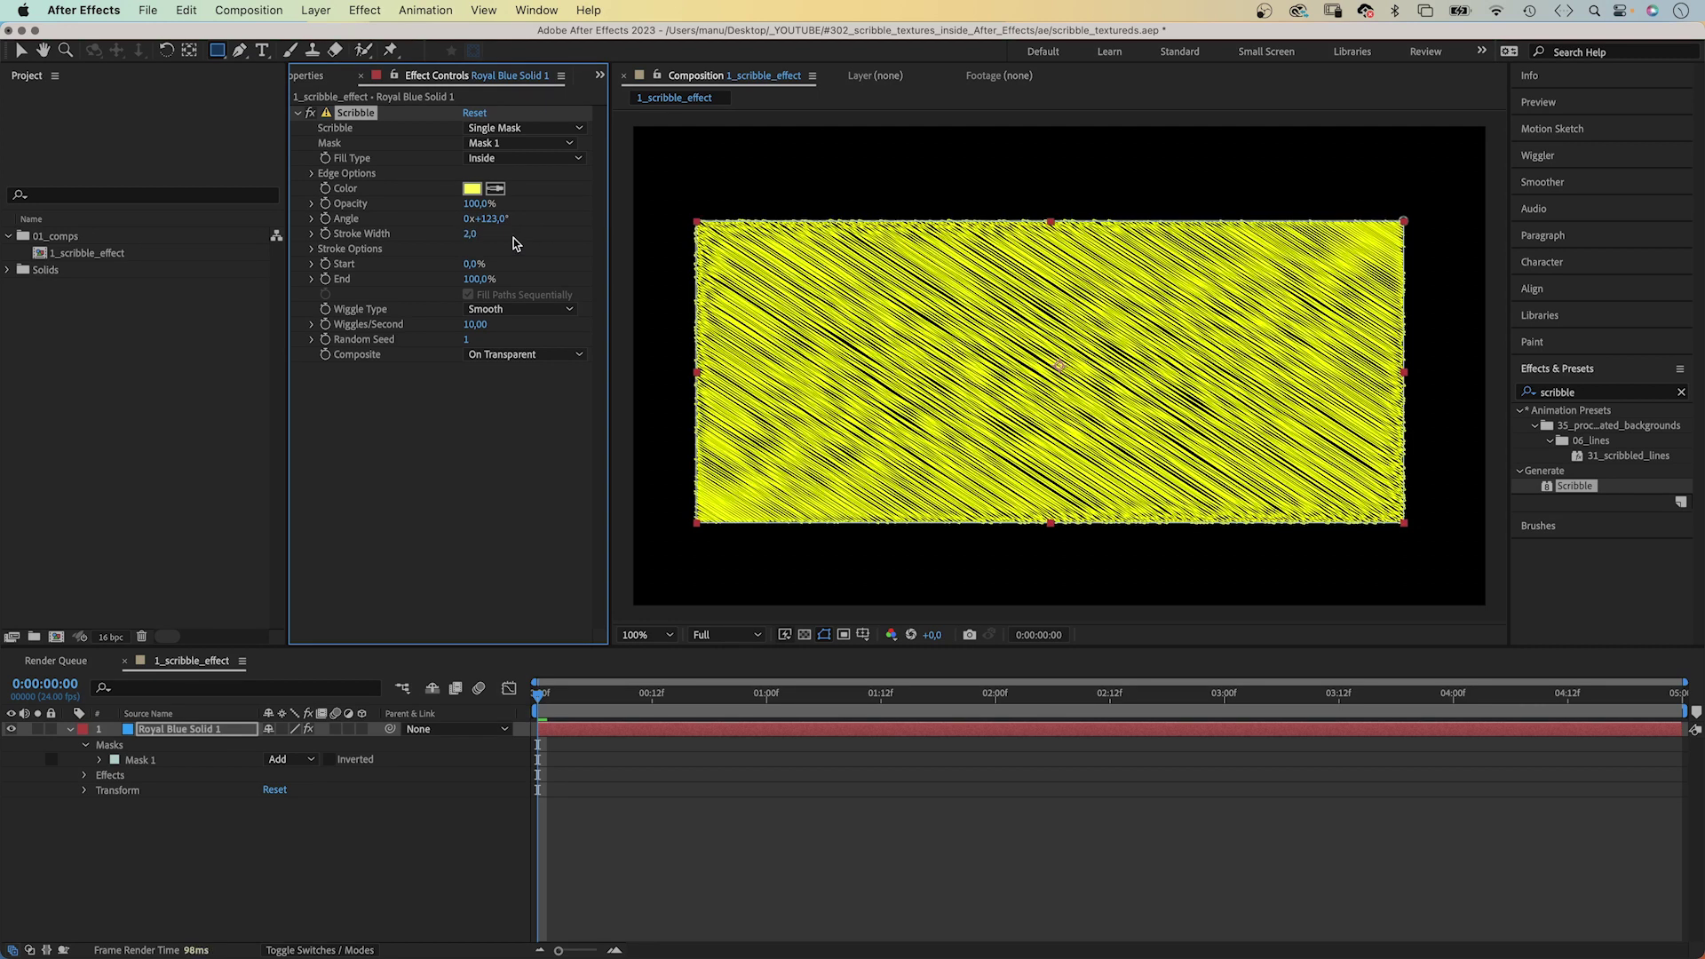
click(312, 250)
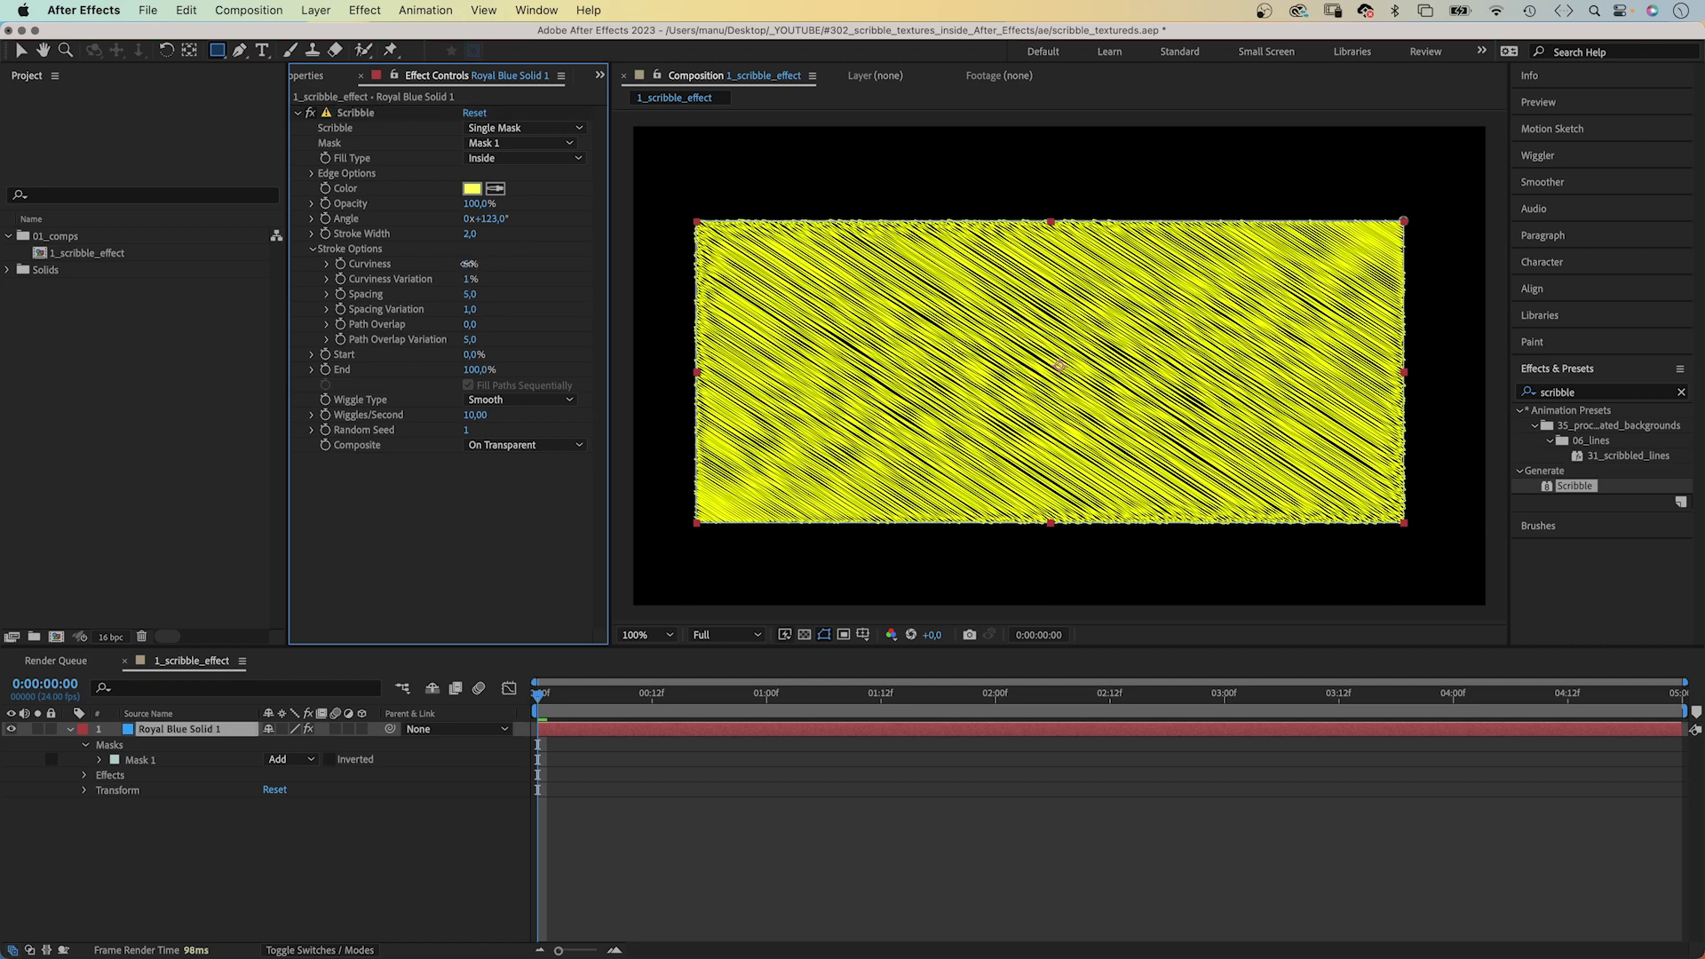
mouse_move(464, 266)
mouse_down()
mouse_move(509, 259)
mouse_move(482, 281)
mouse_move(516, 288)
mouse_move(493, 336)
mouse_move(525, 328)
mouse_move(523, 350)
mouse_move(444, 369)
mouse_move(508, 358)
mouse_up()
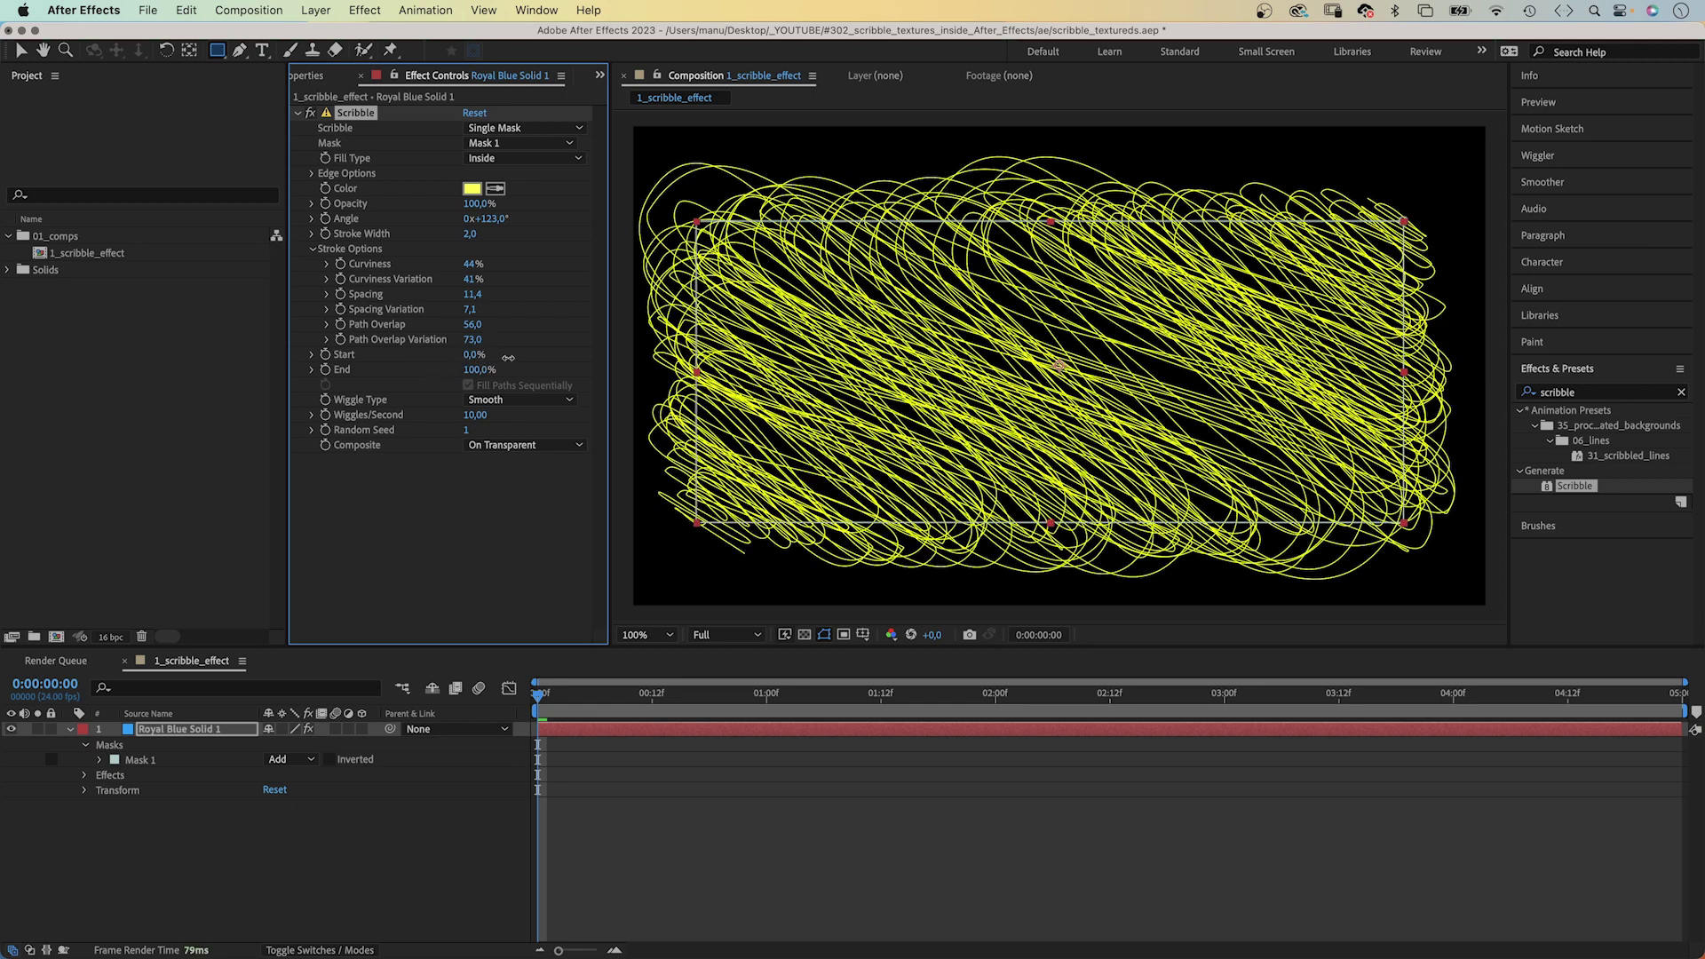
click(509, 400)
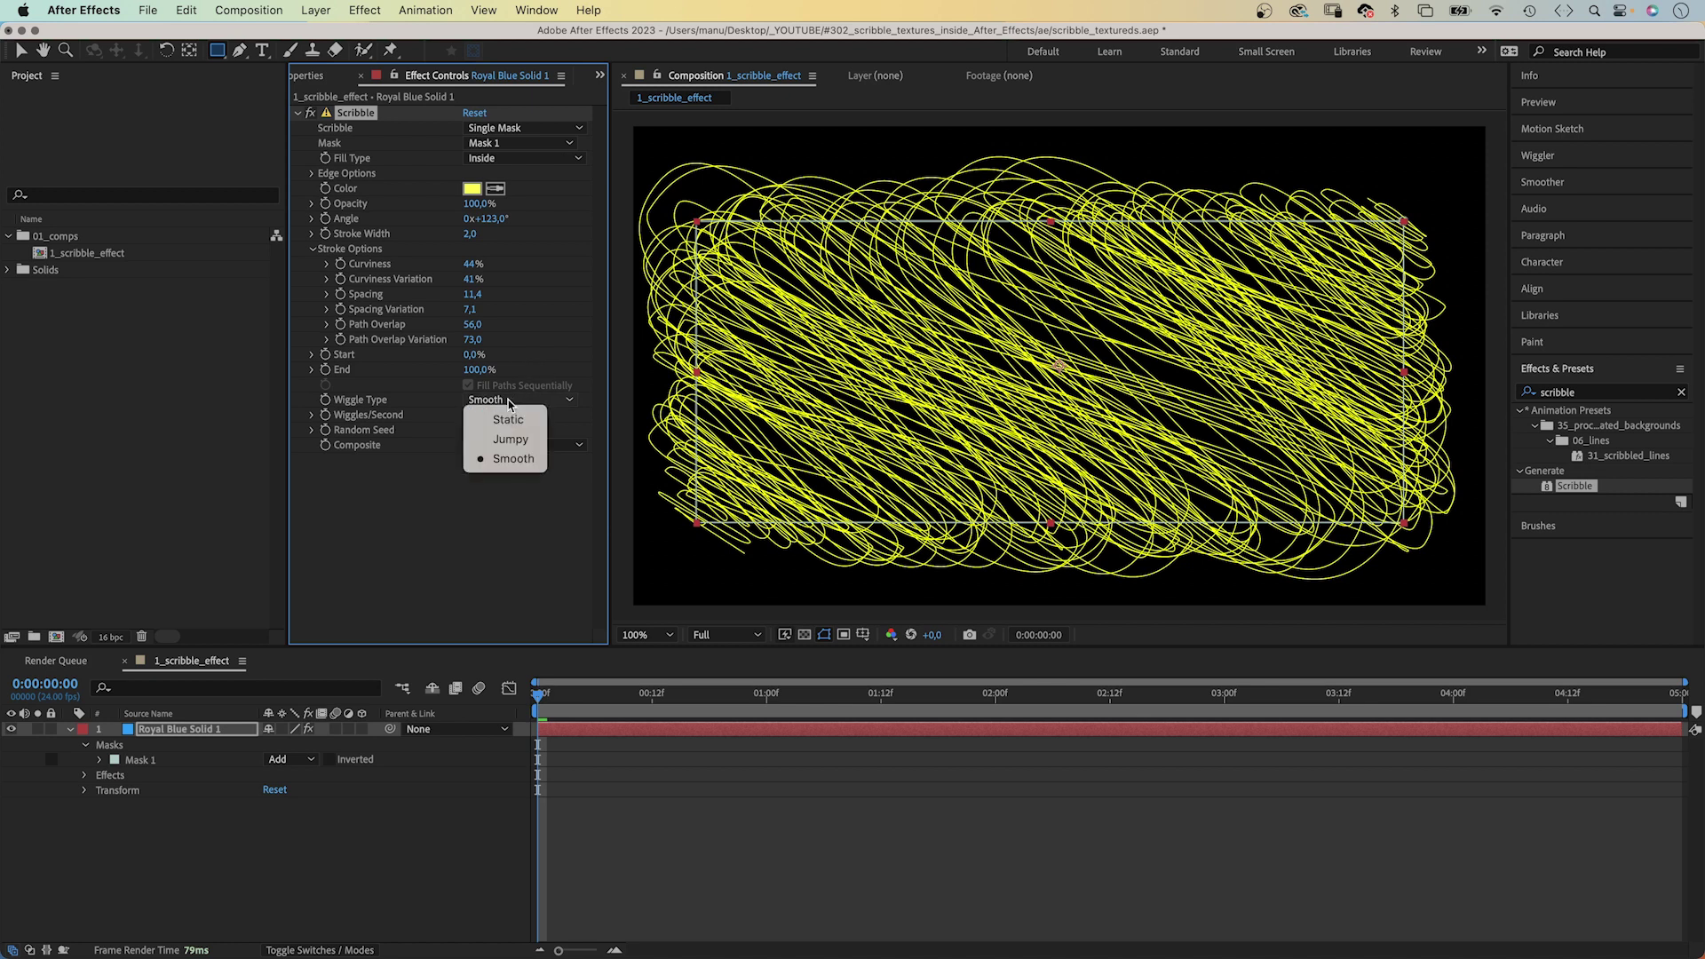
Preview the Static and Smooth wiggle types
click(508, 420)
key(space)
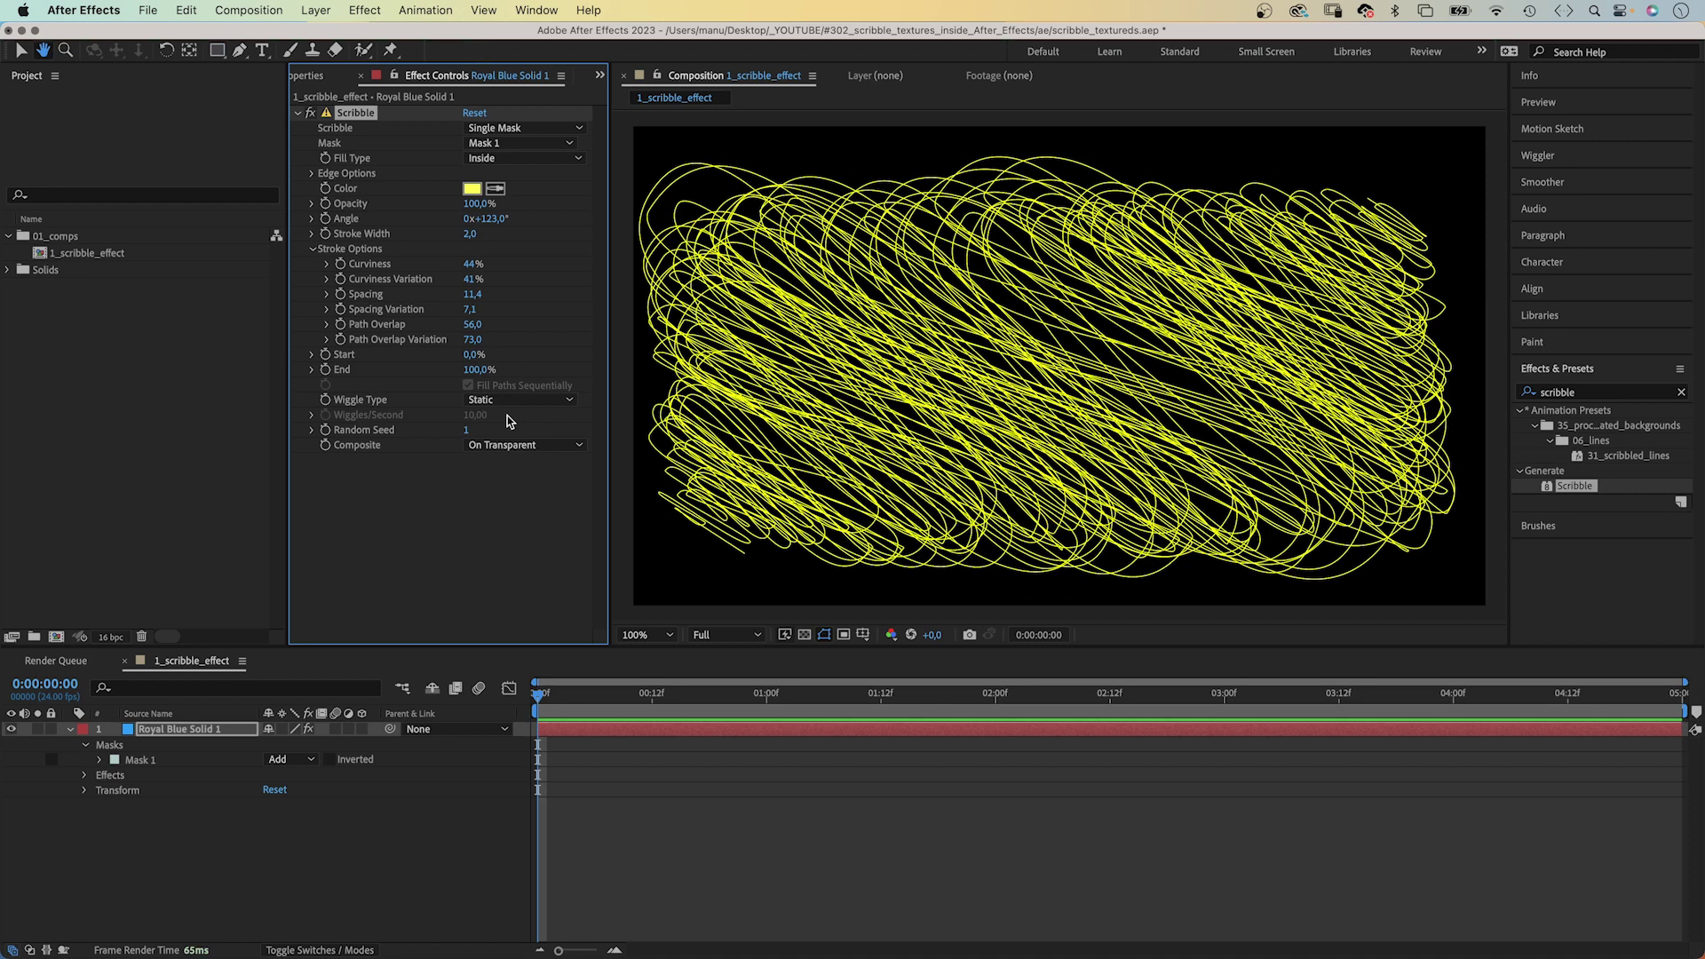
key(space)
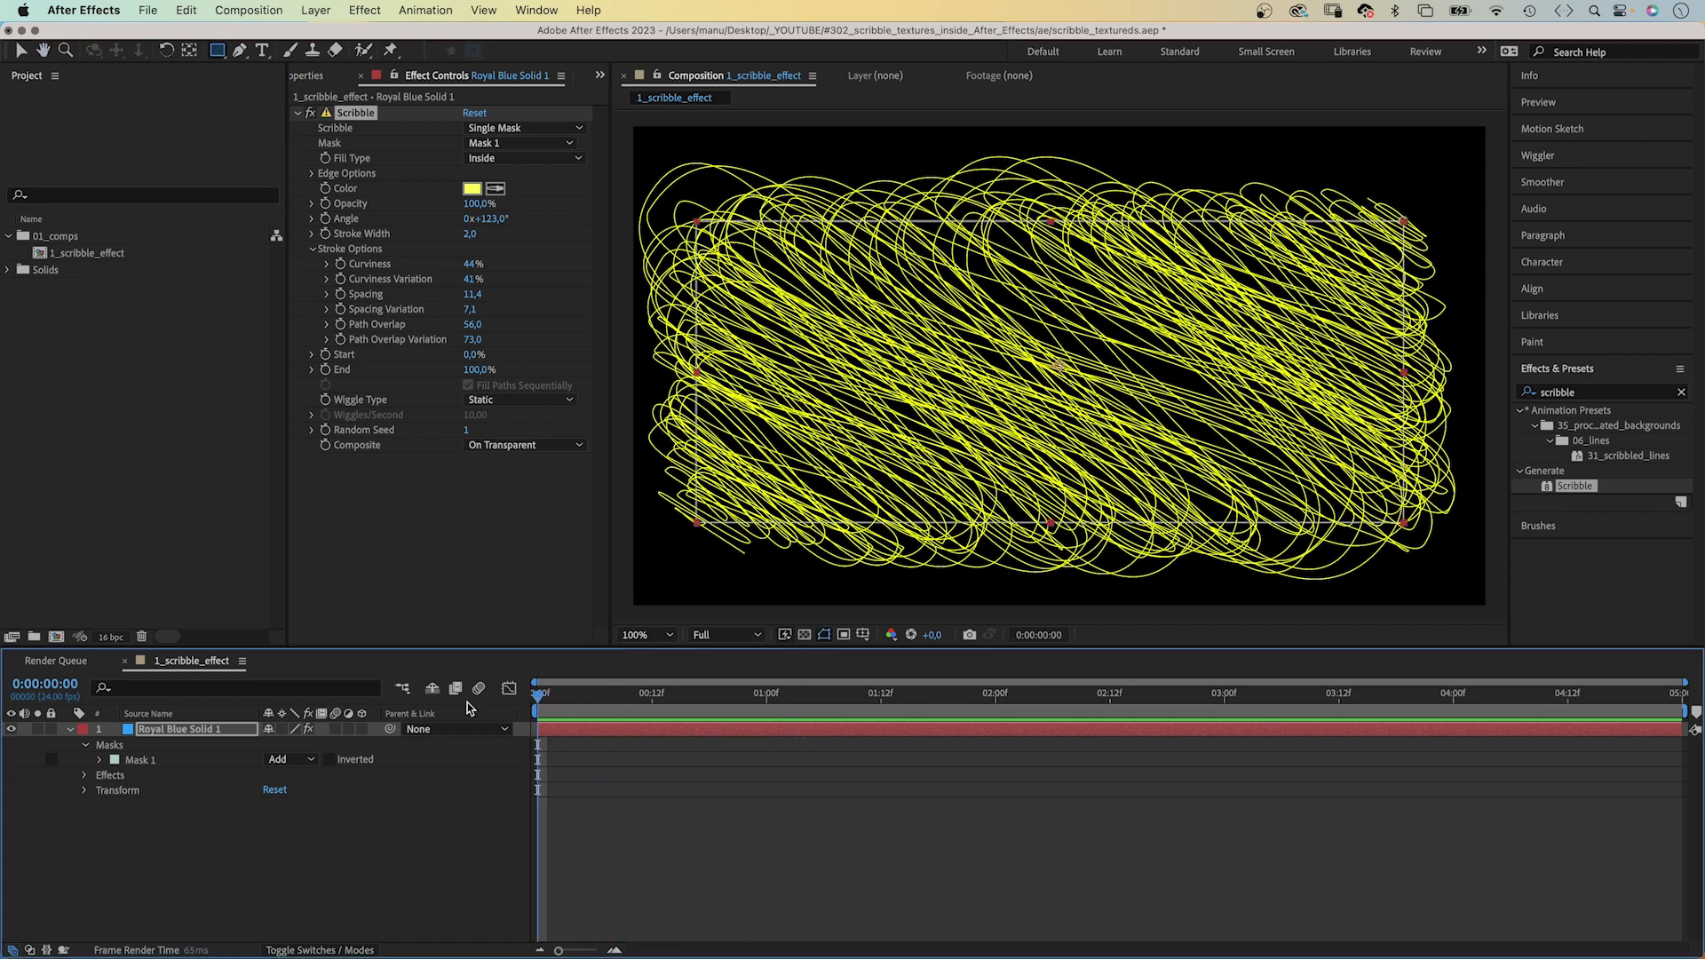
click(533, 399)
click(514, 459)
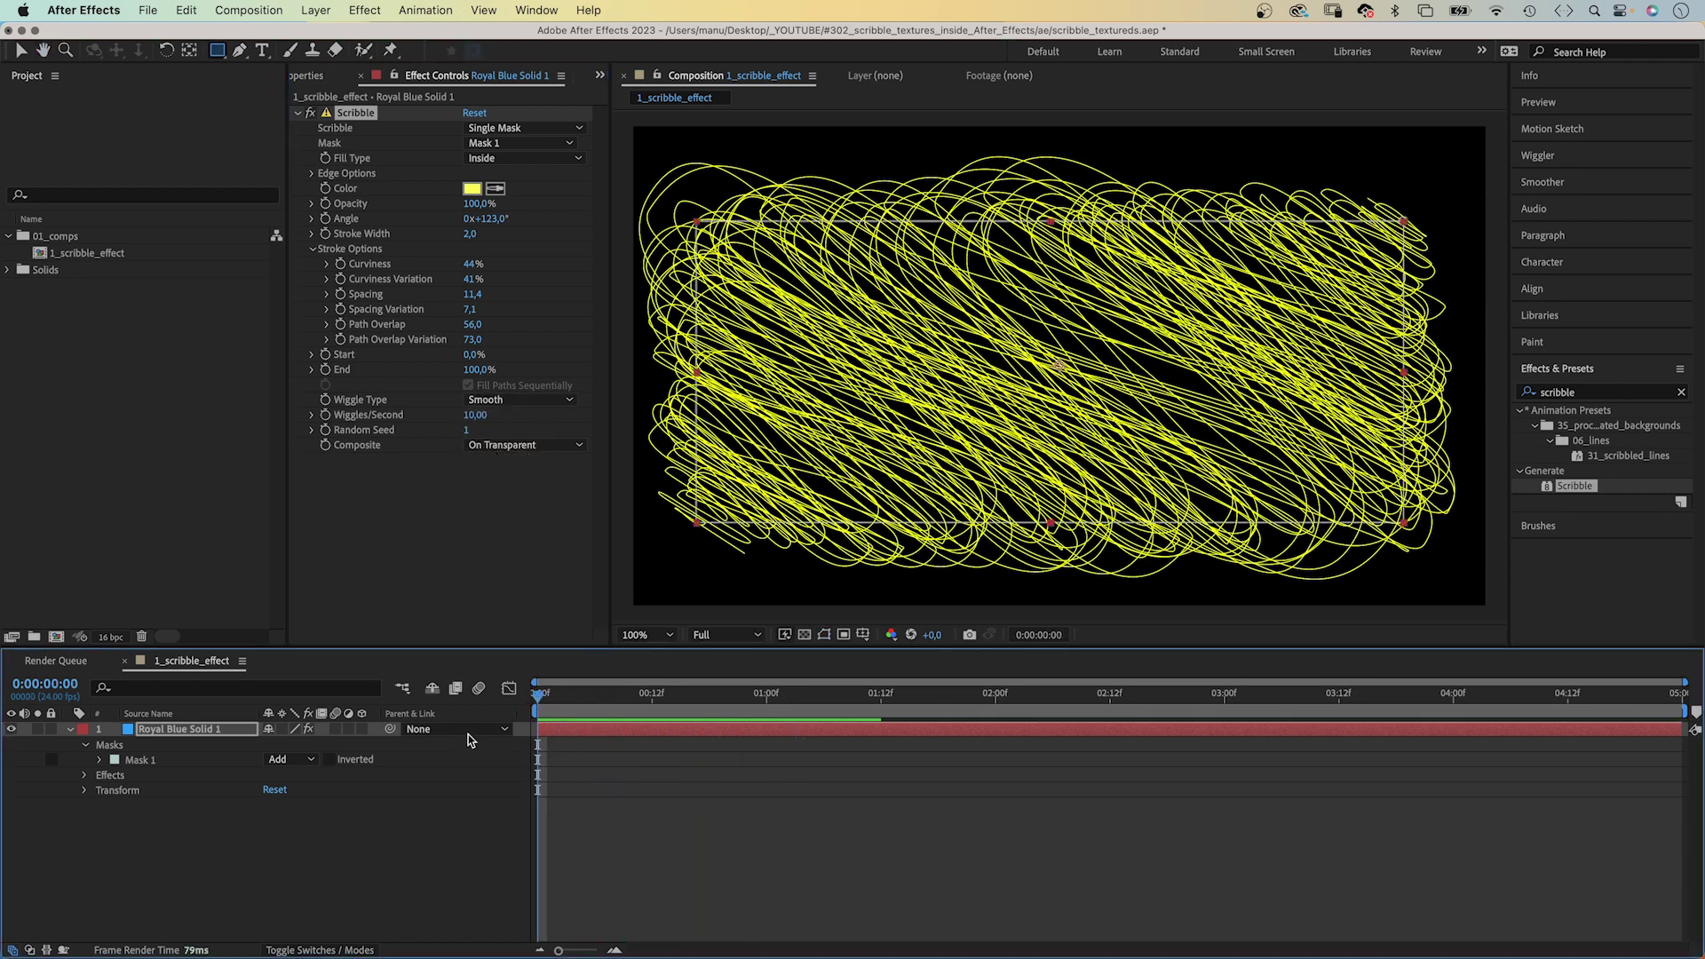
key(space)
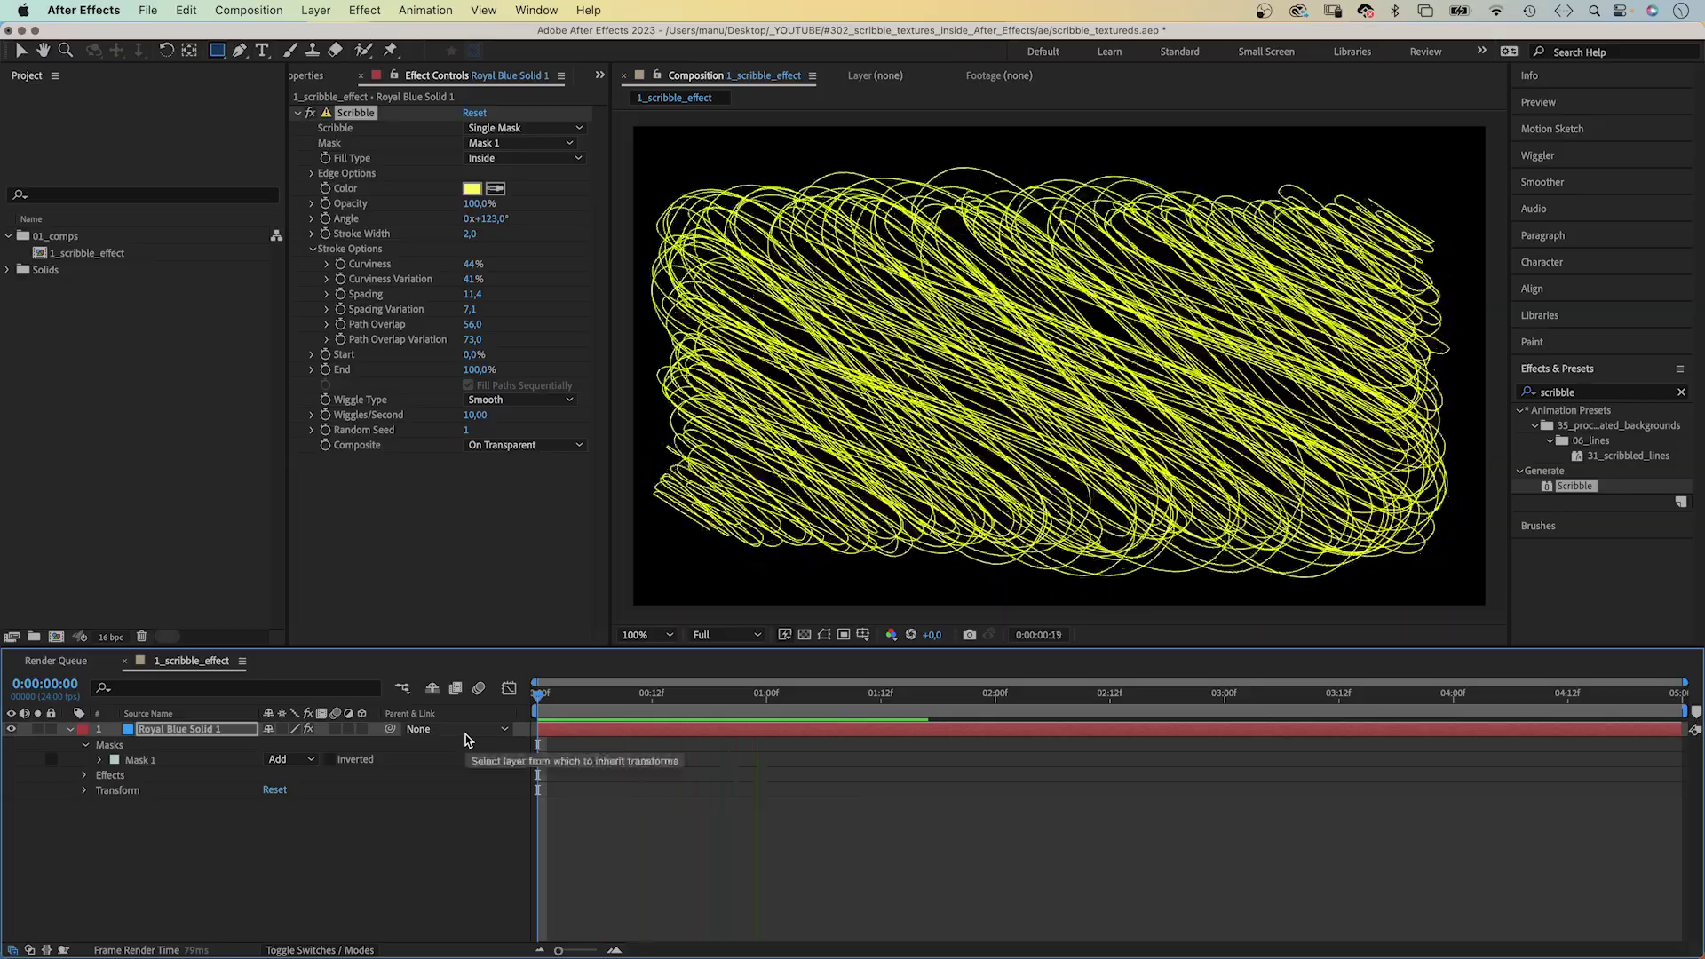
key(space)
Switch to Jumpy wiggle at 3 wiggles per second and preview from the start
click(528, 400)
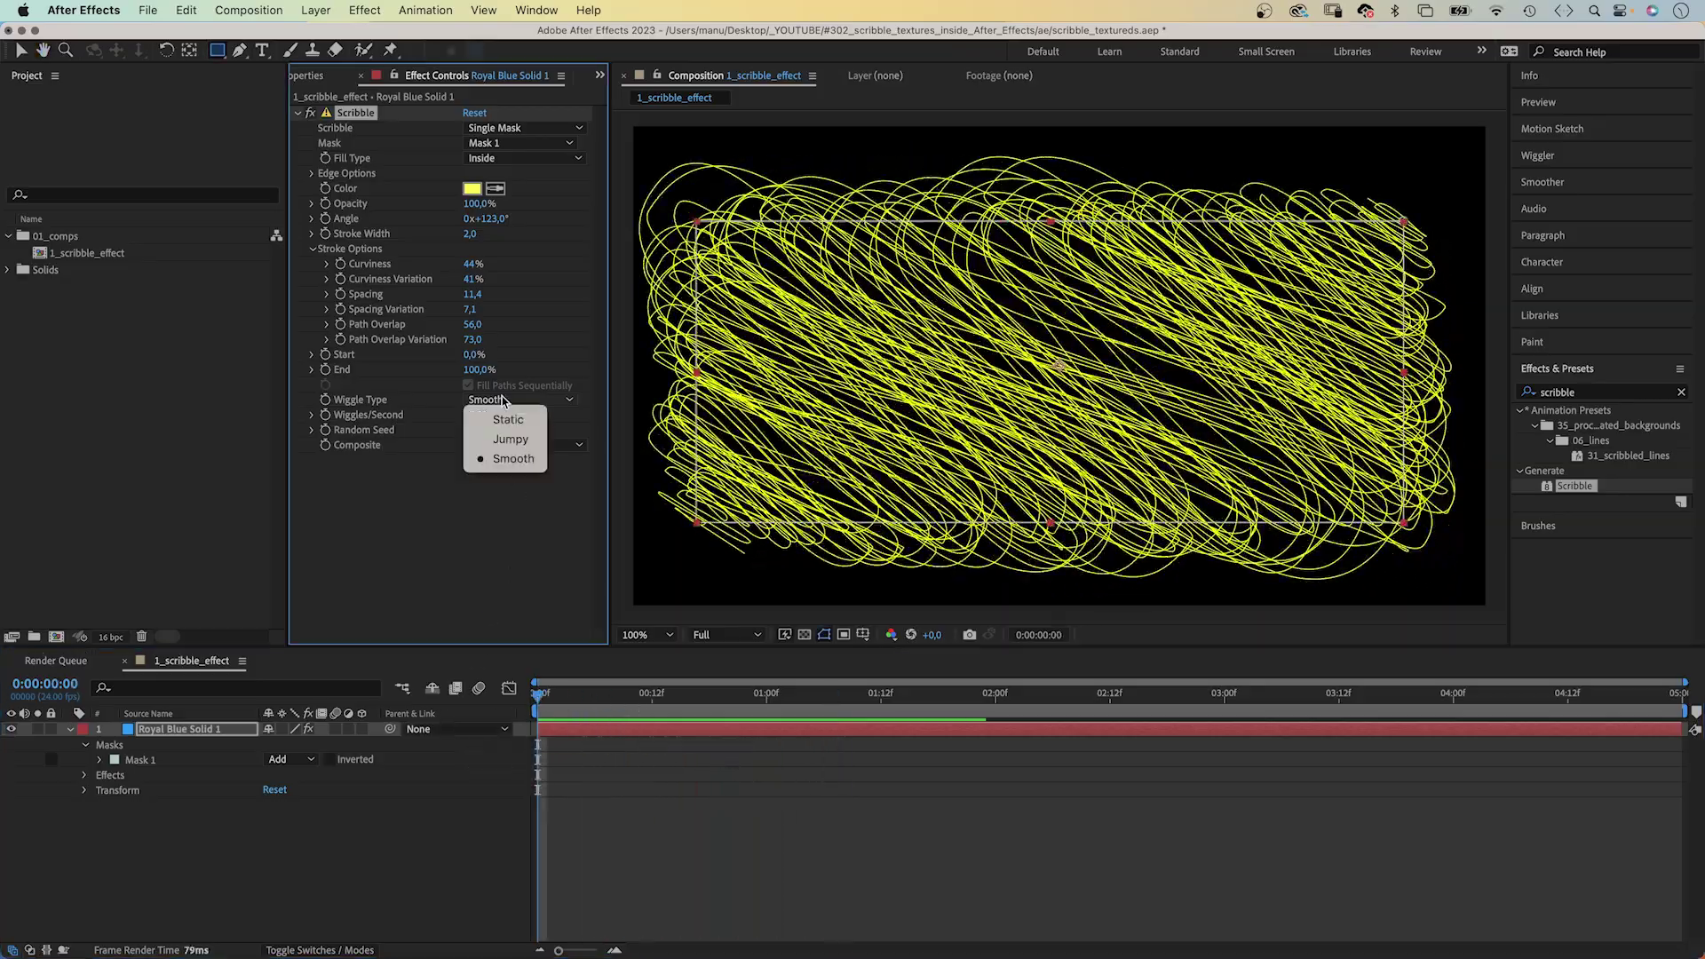
click(521, 444)
key(space)
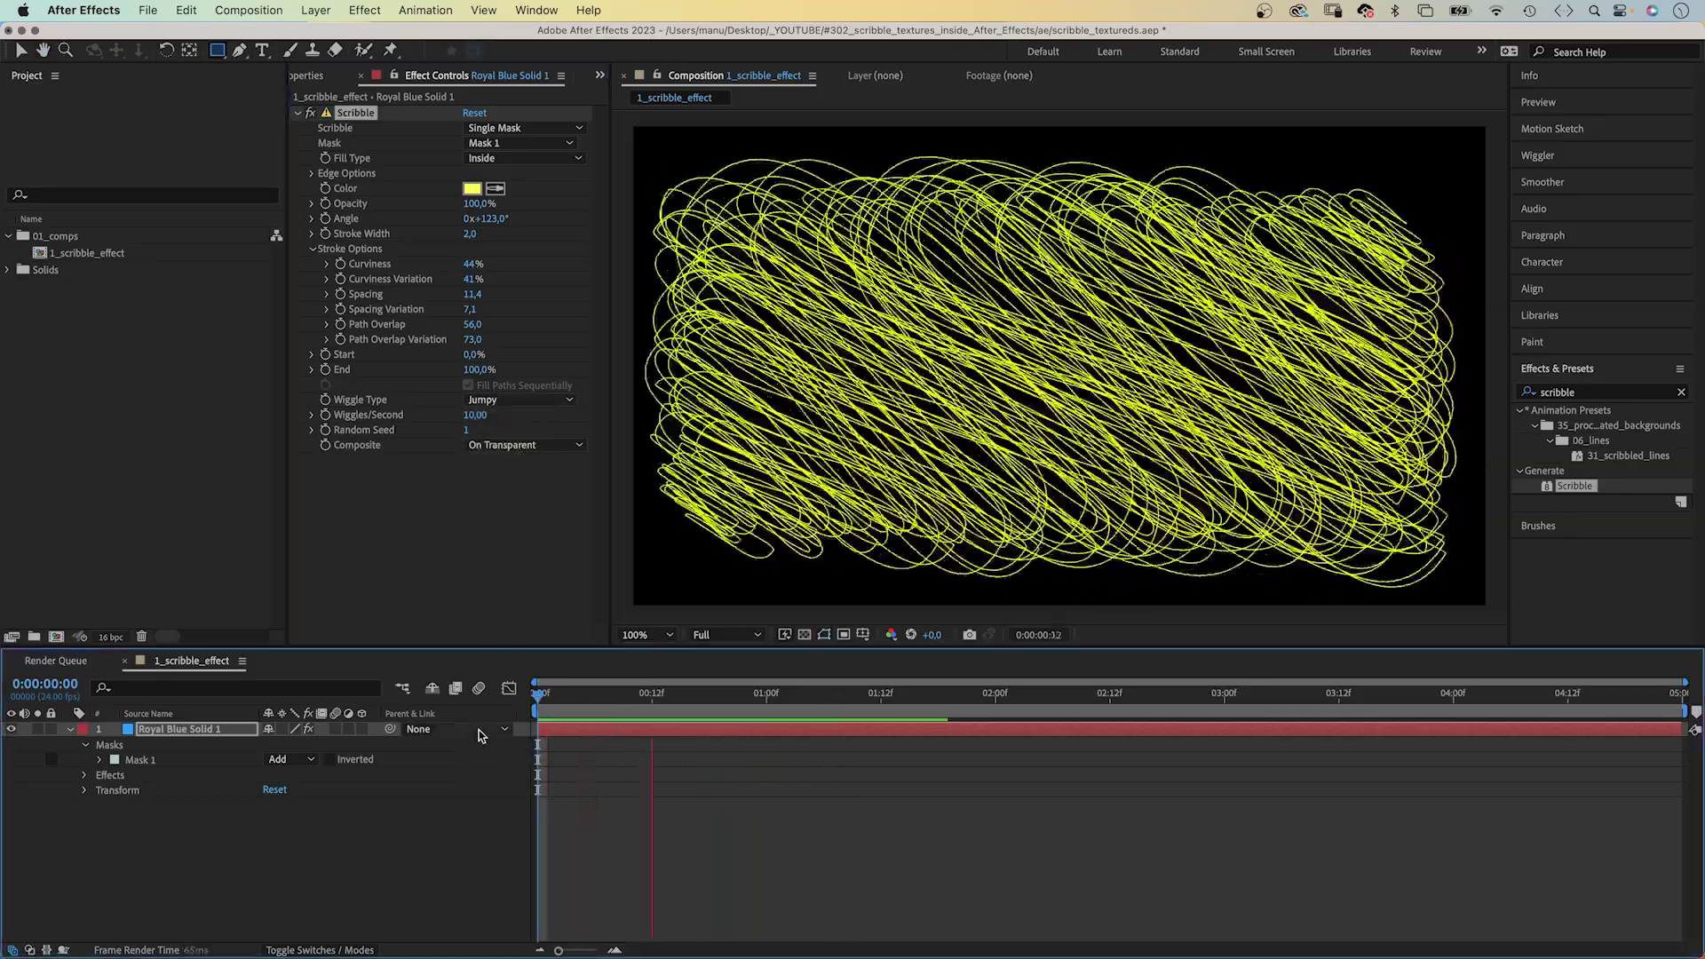
click(475, 415)
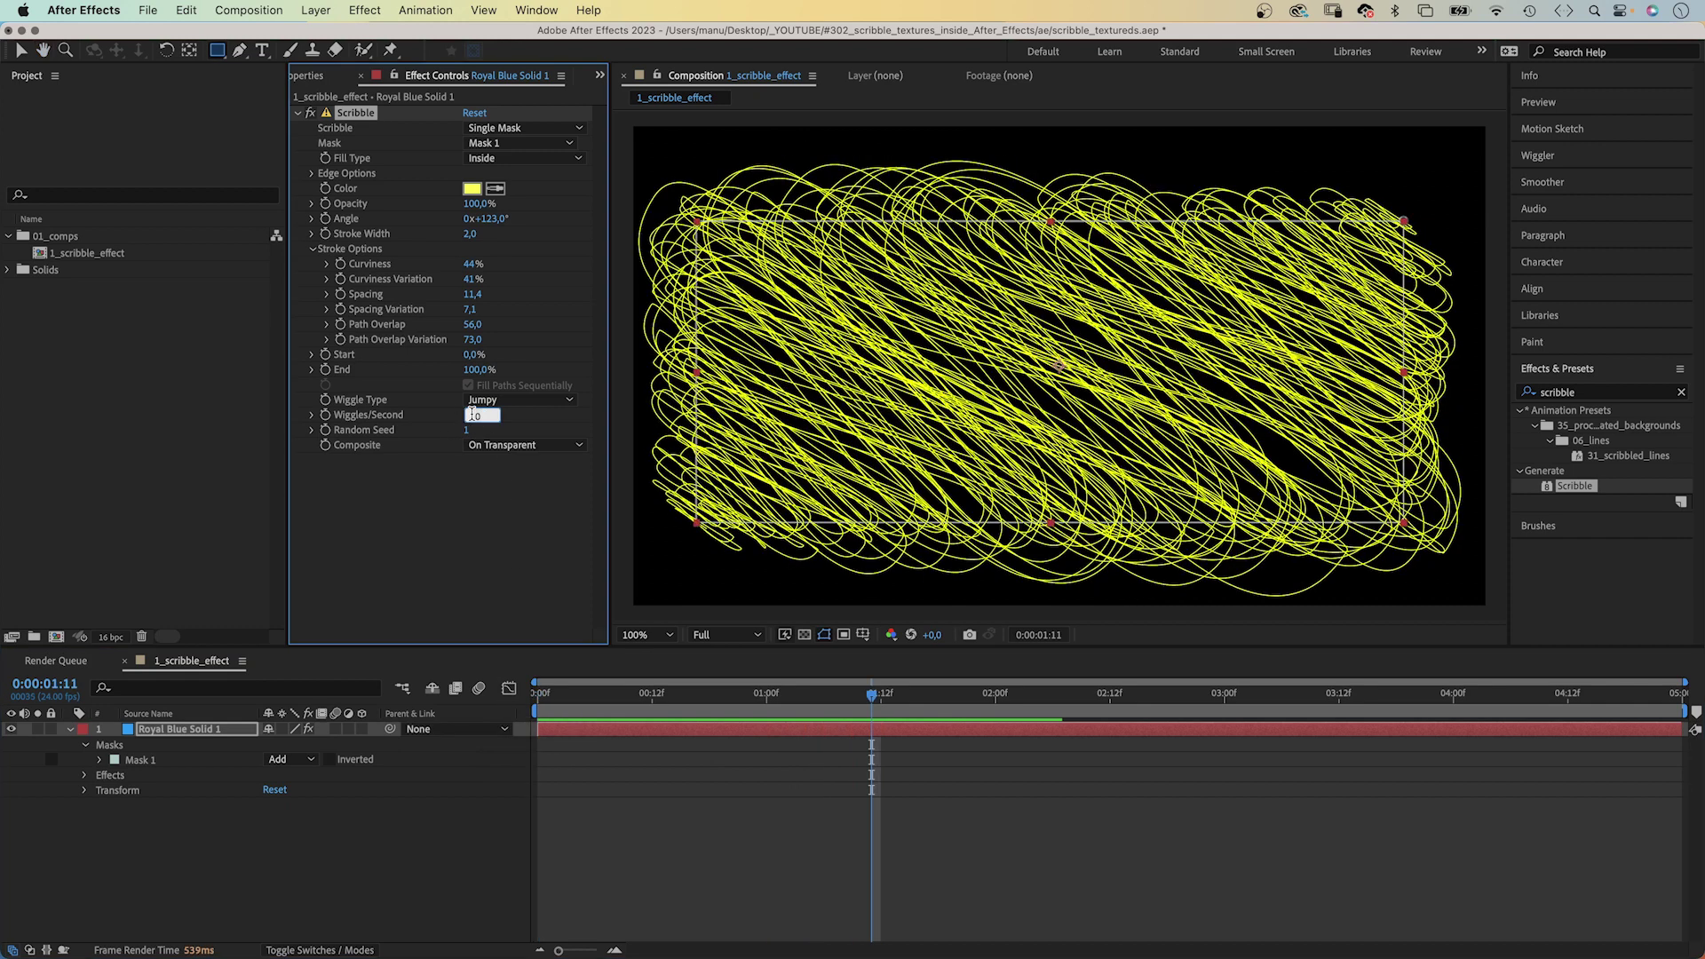
text(3)
key(Return)
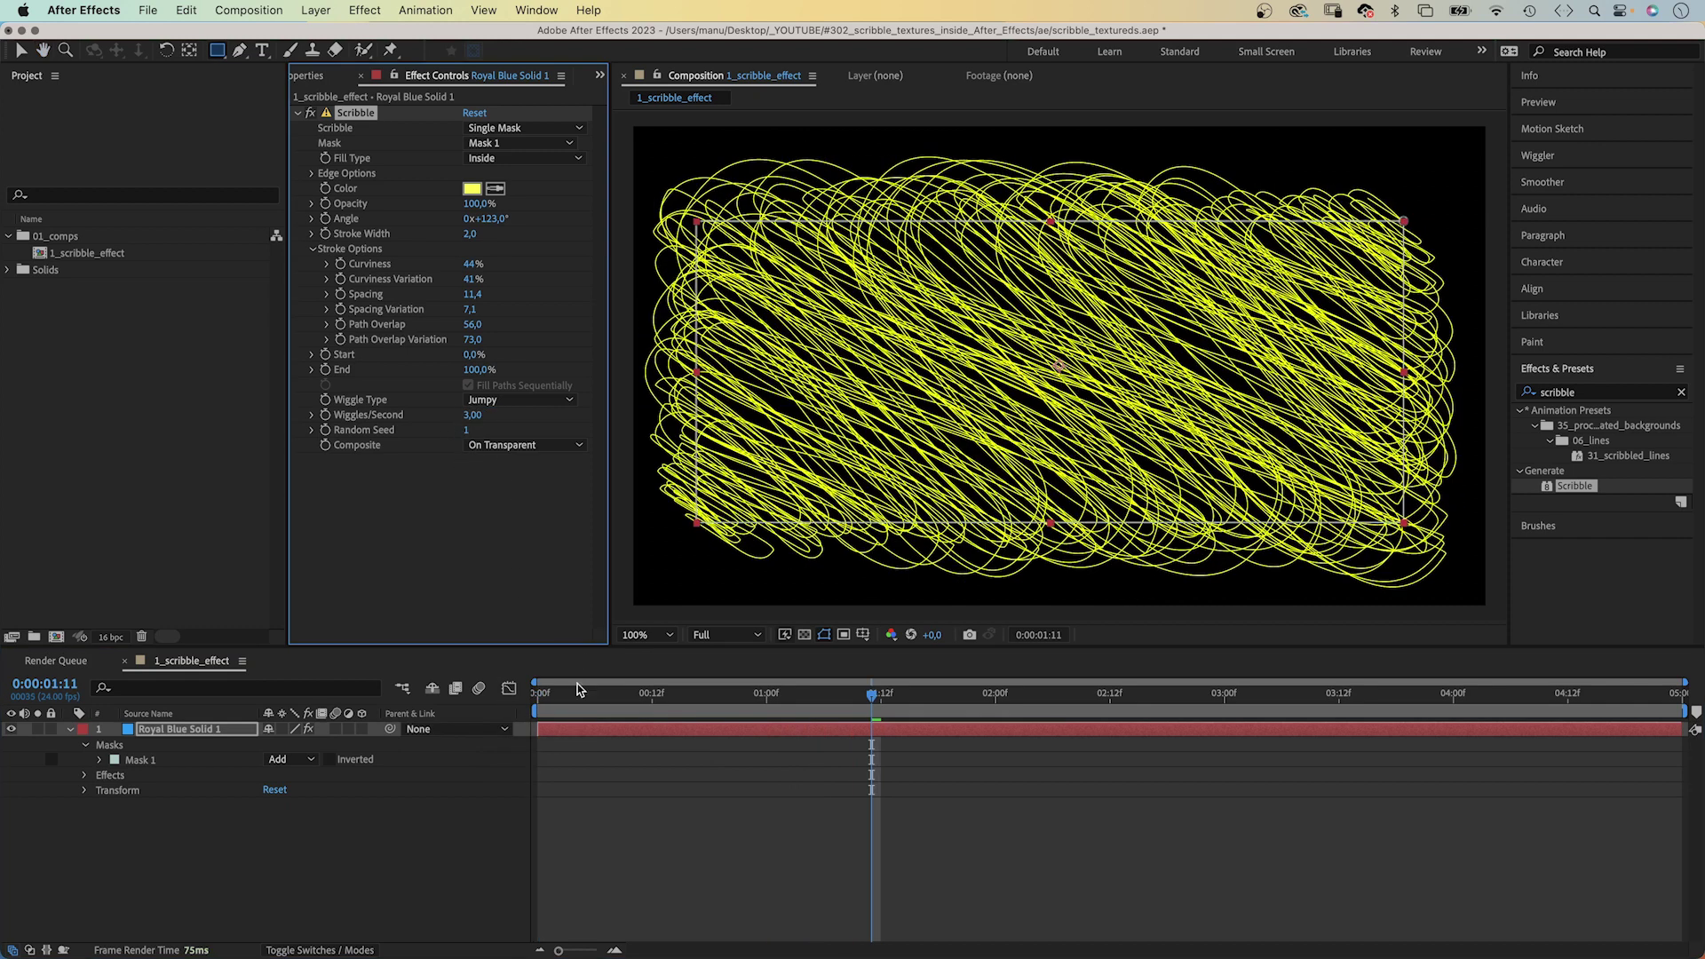
drag(577, 691, 523, 707)
key(space)
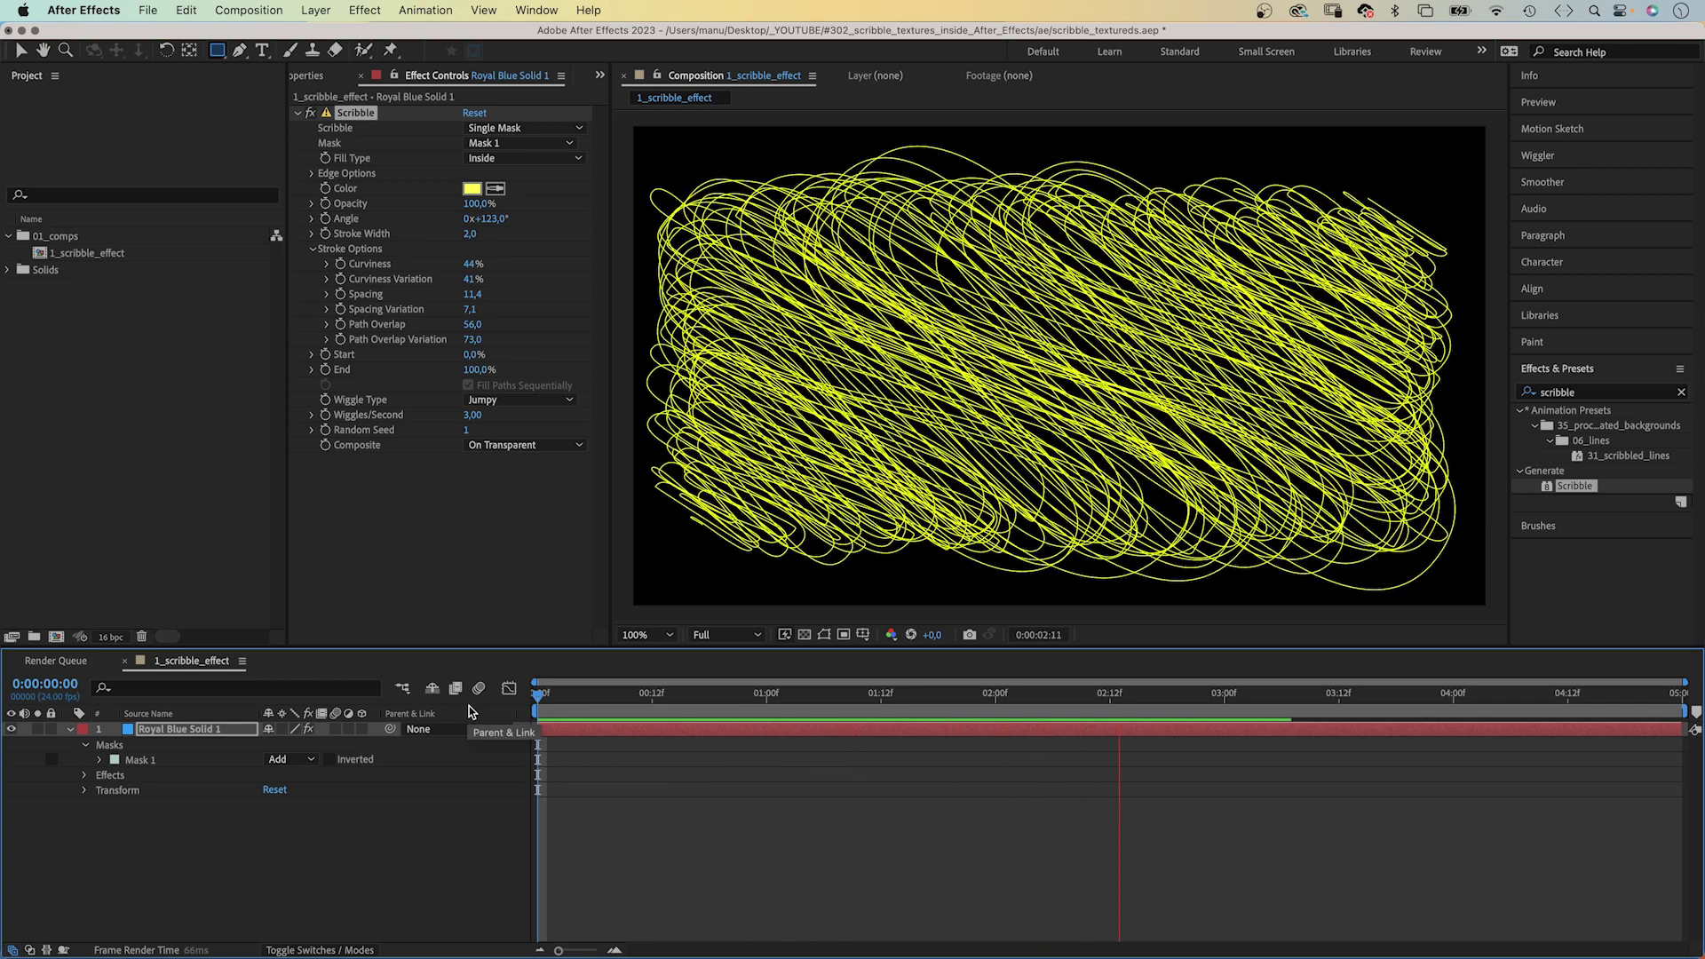
Set Scribble's Composite to Reveal Original Image
key(space)
click(480, 446)
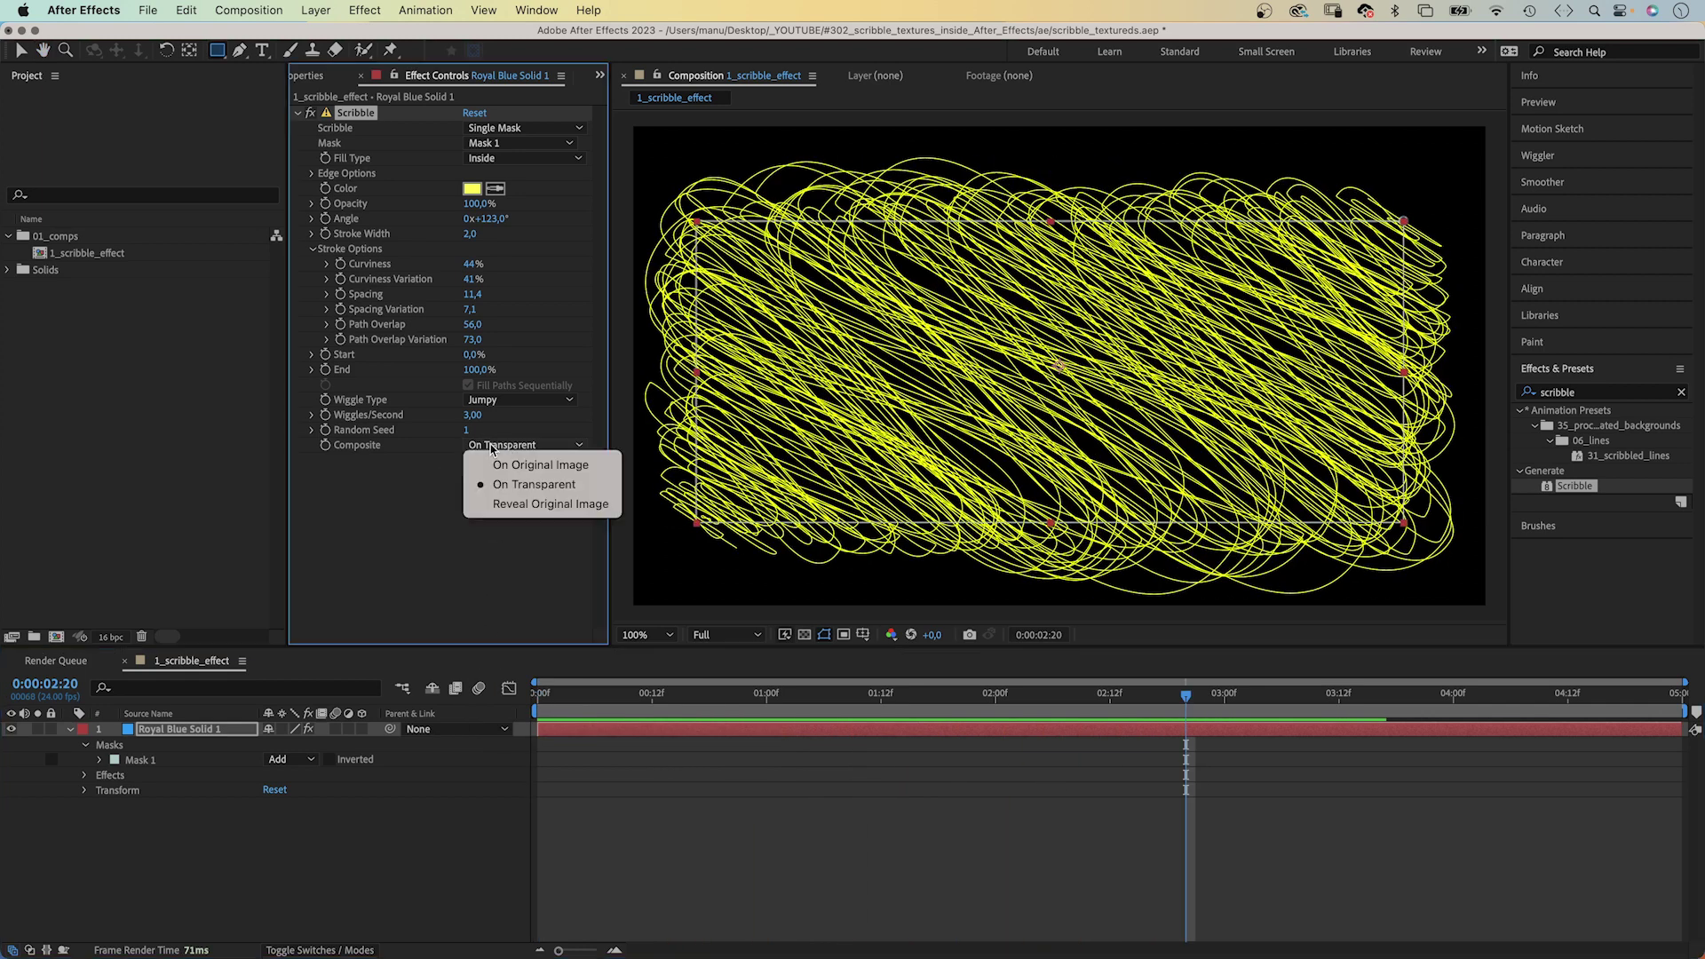
click(507, 467)
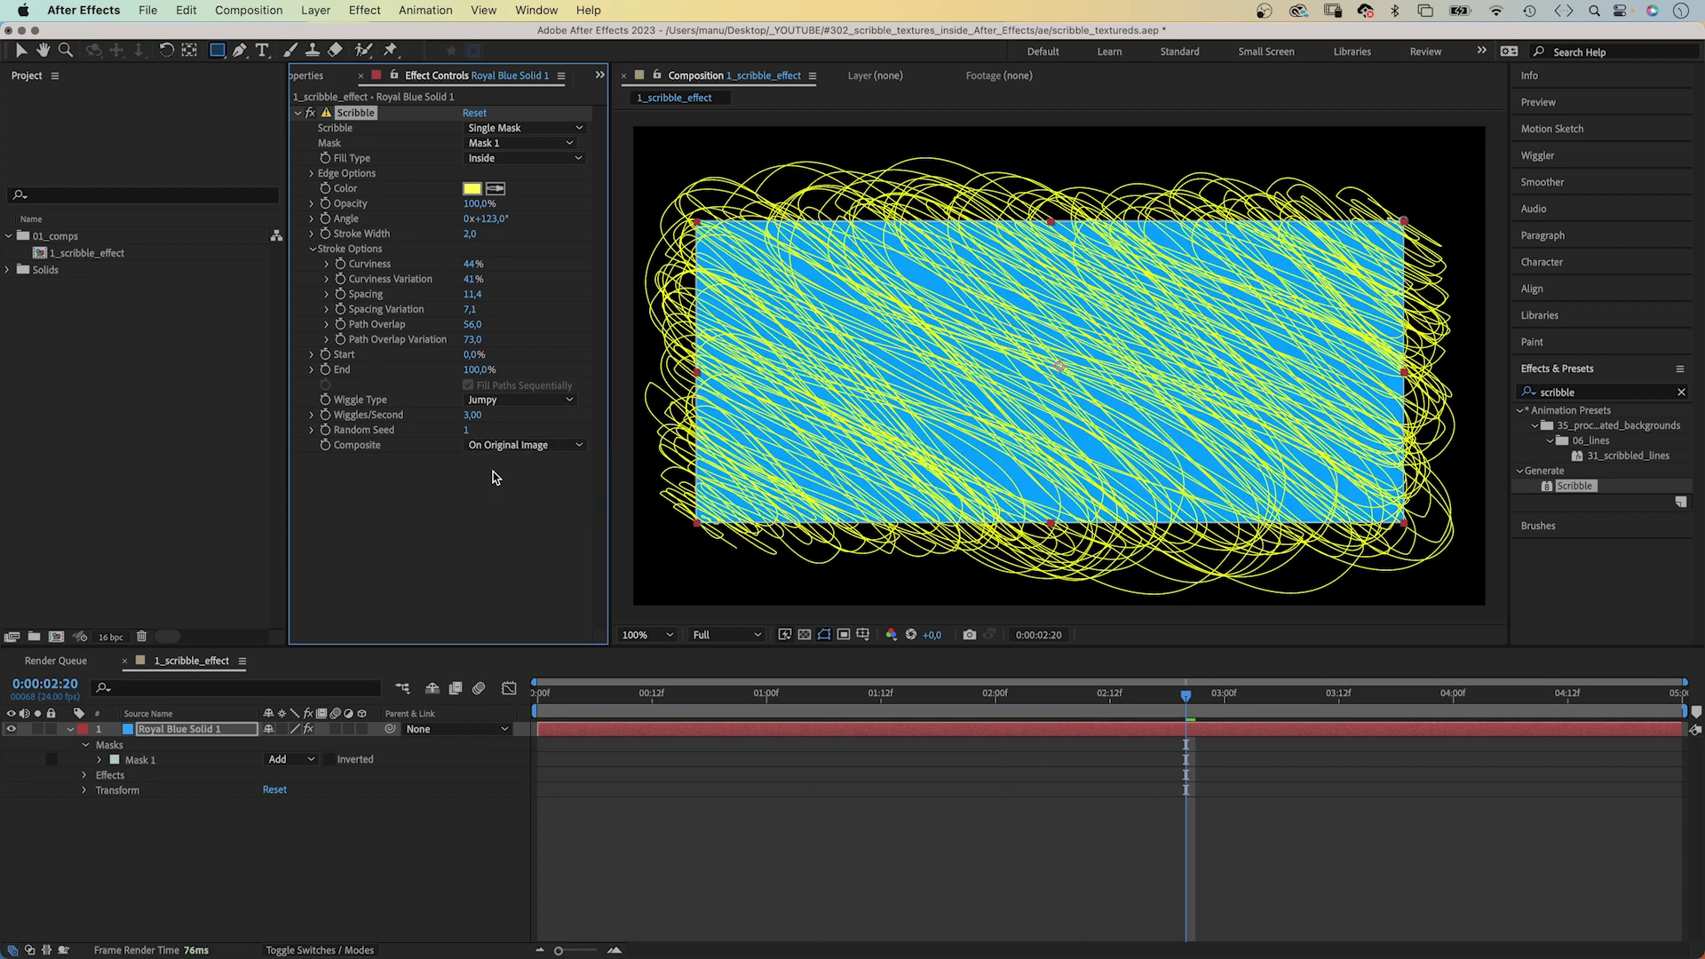
click(484, 445)
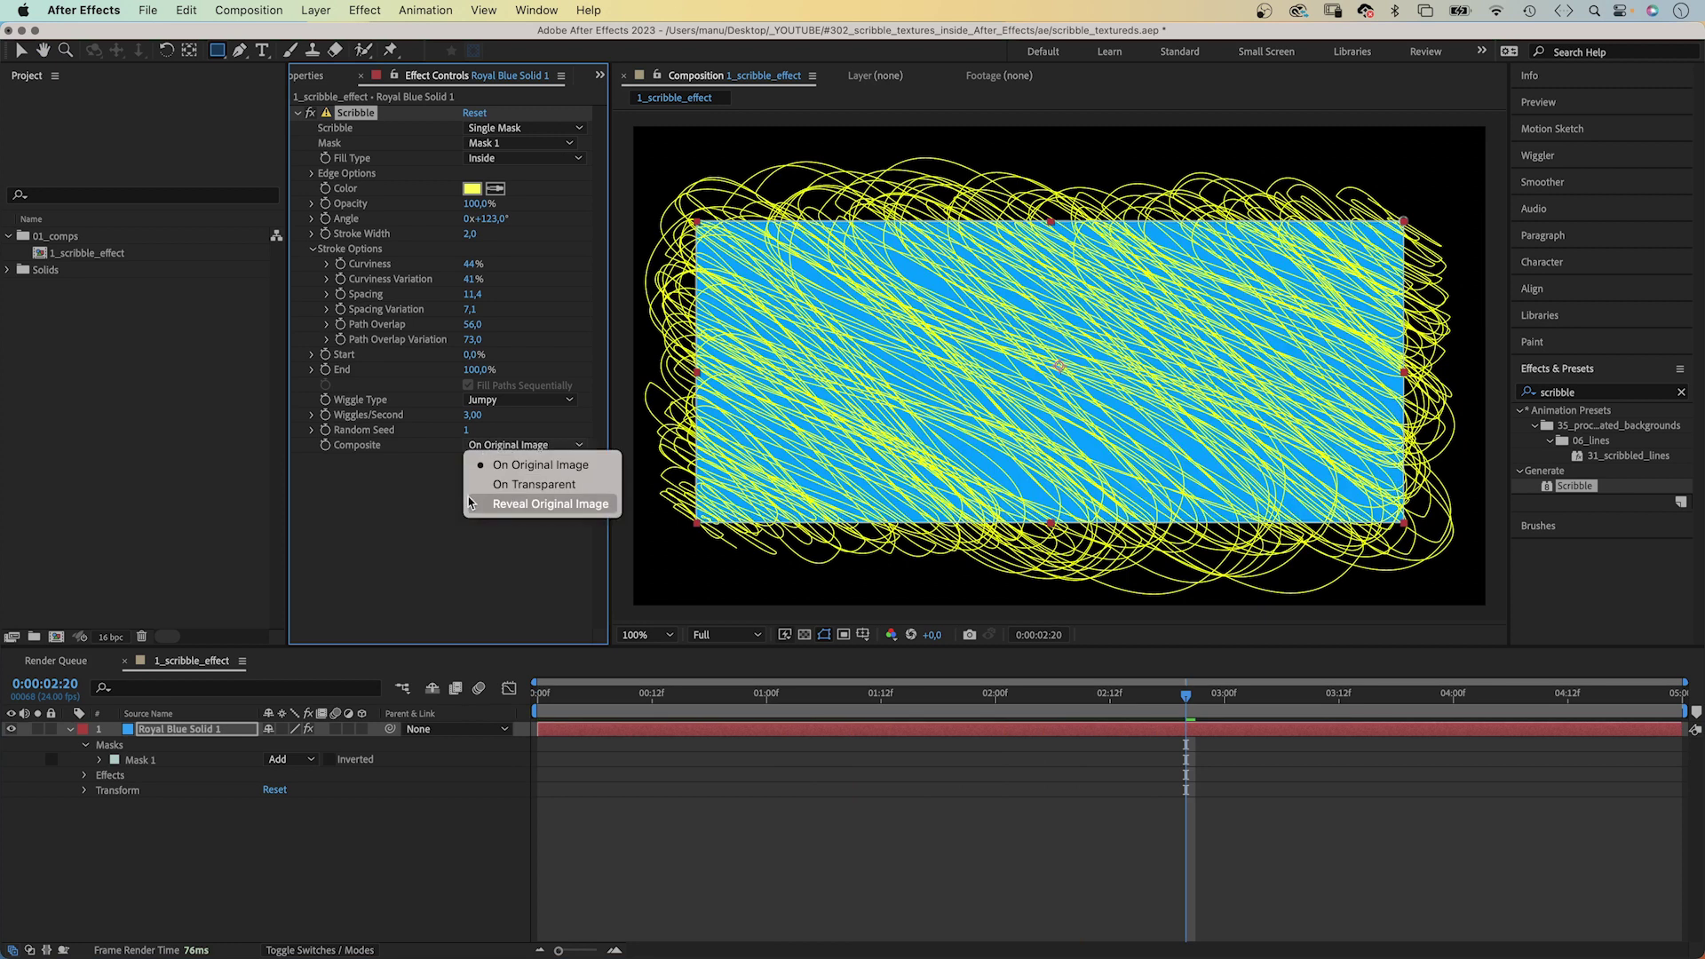
click(521, 505)
Preview the blue scribble animation and dismiss the 8-bpc colour depth warning
click(605, 693)
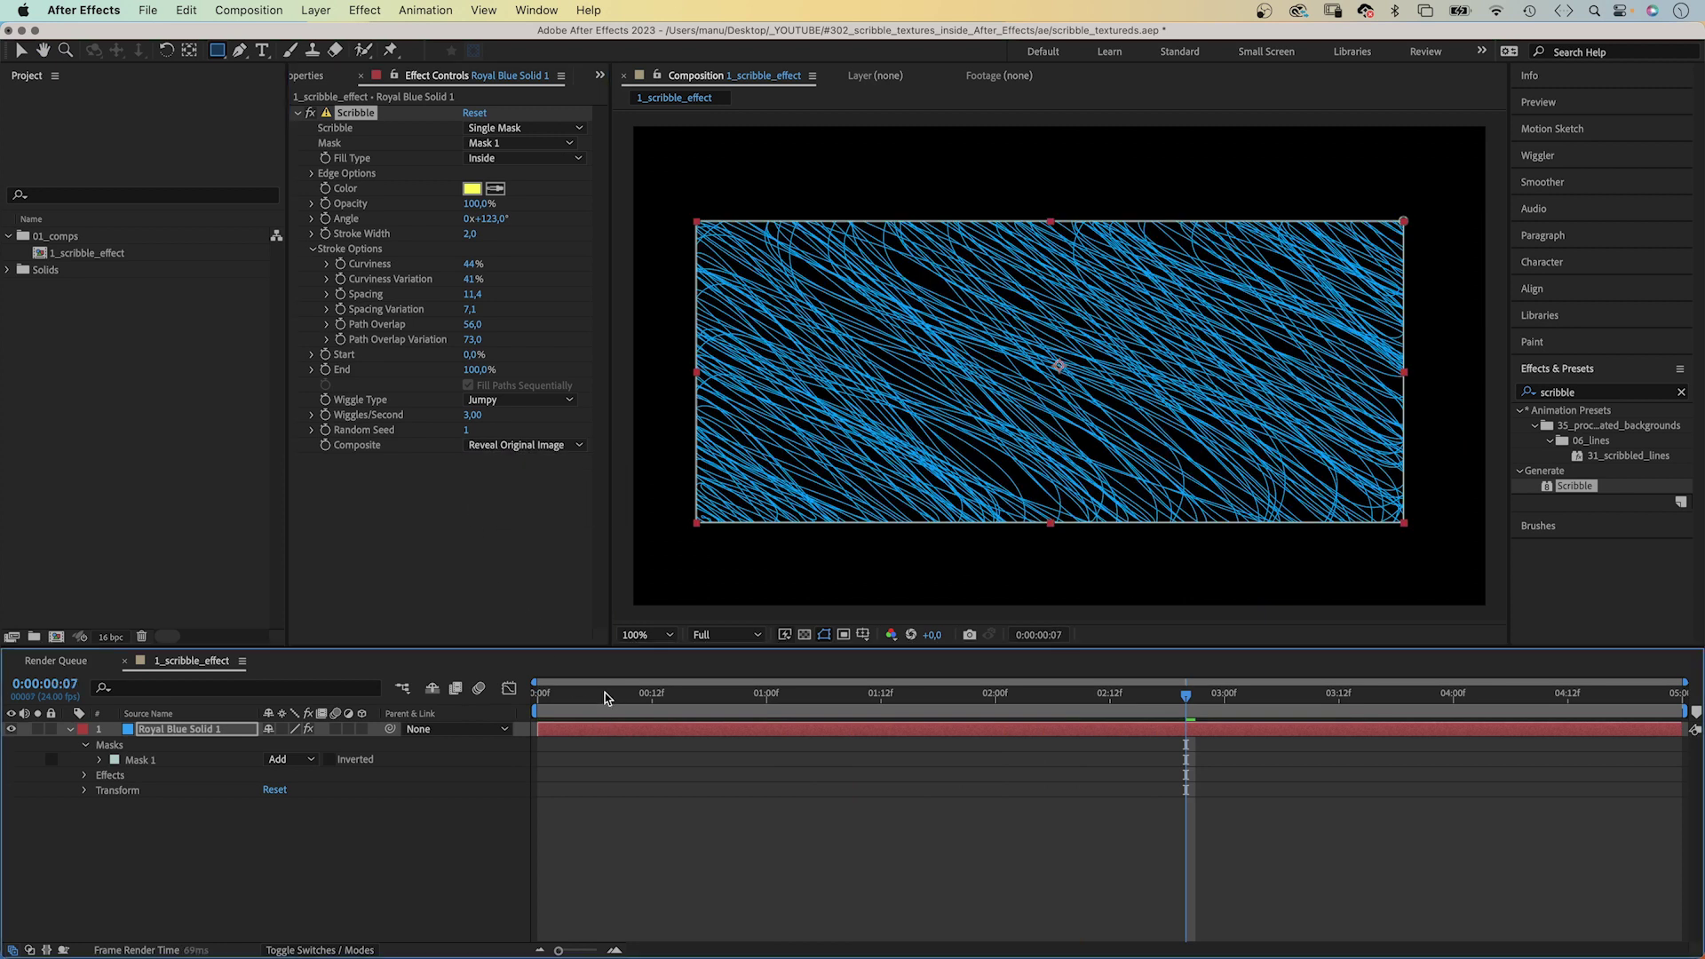
key(space)
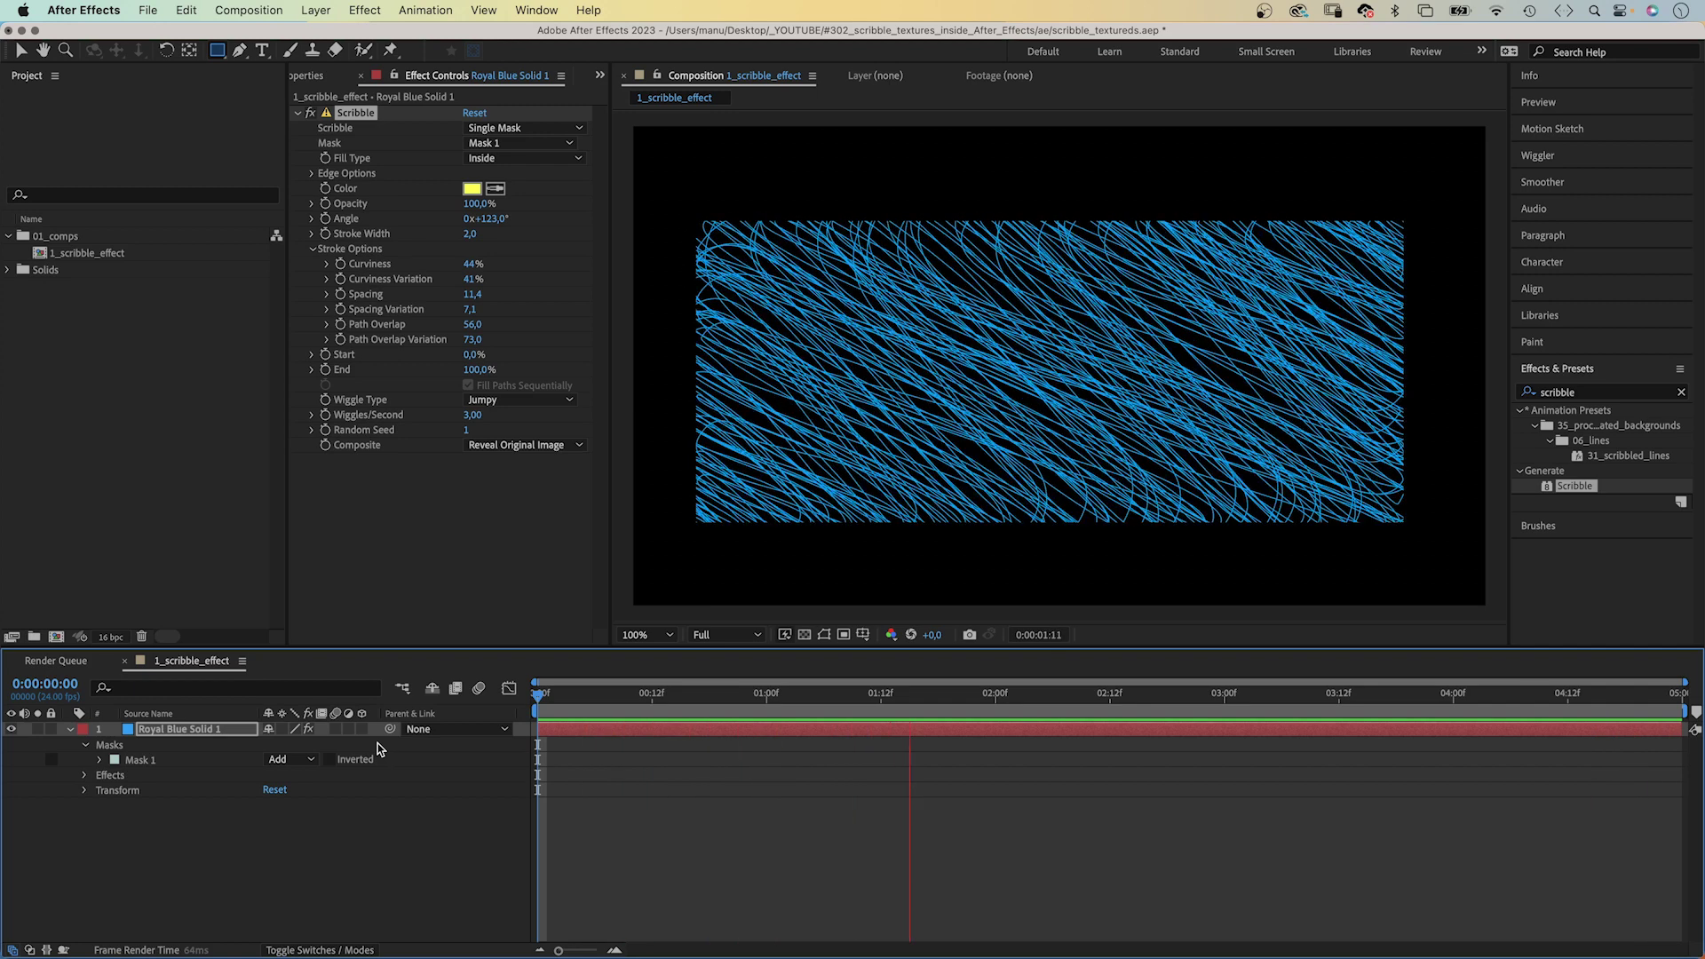
key(space)
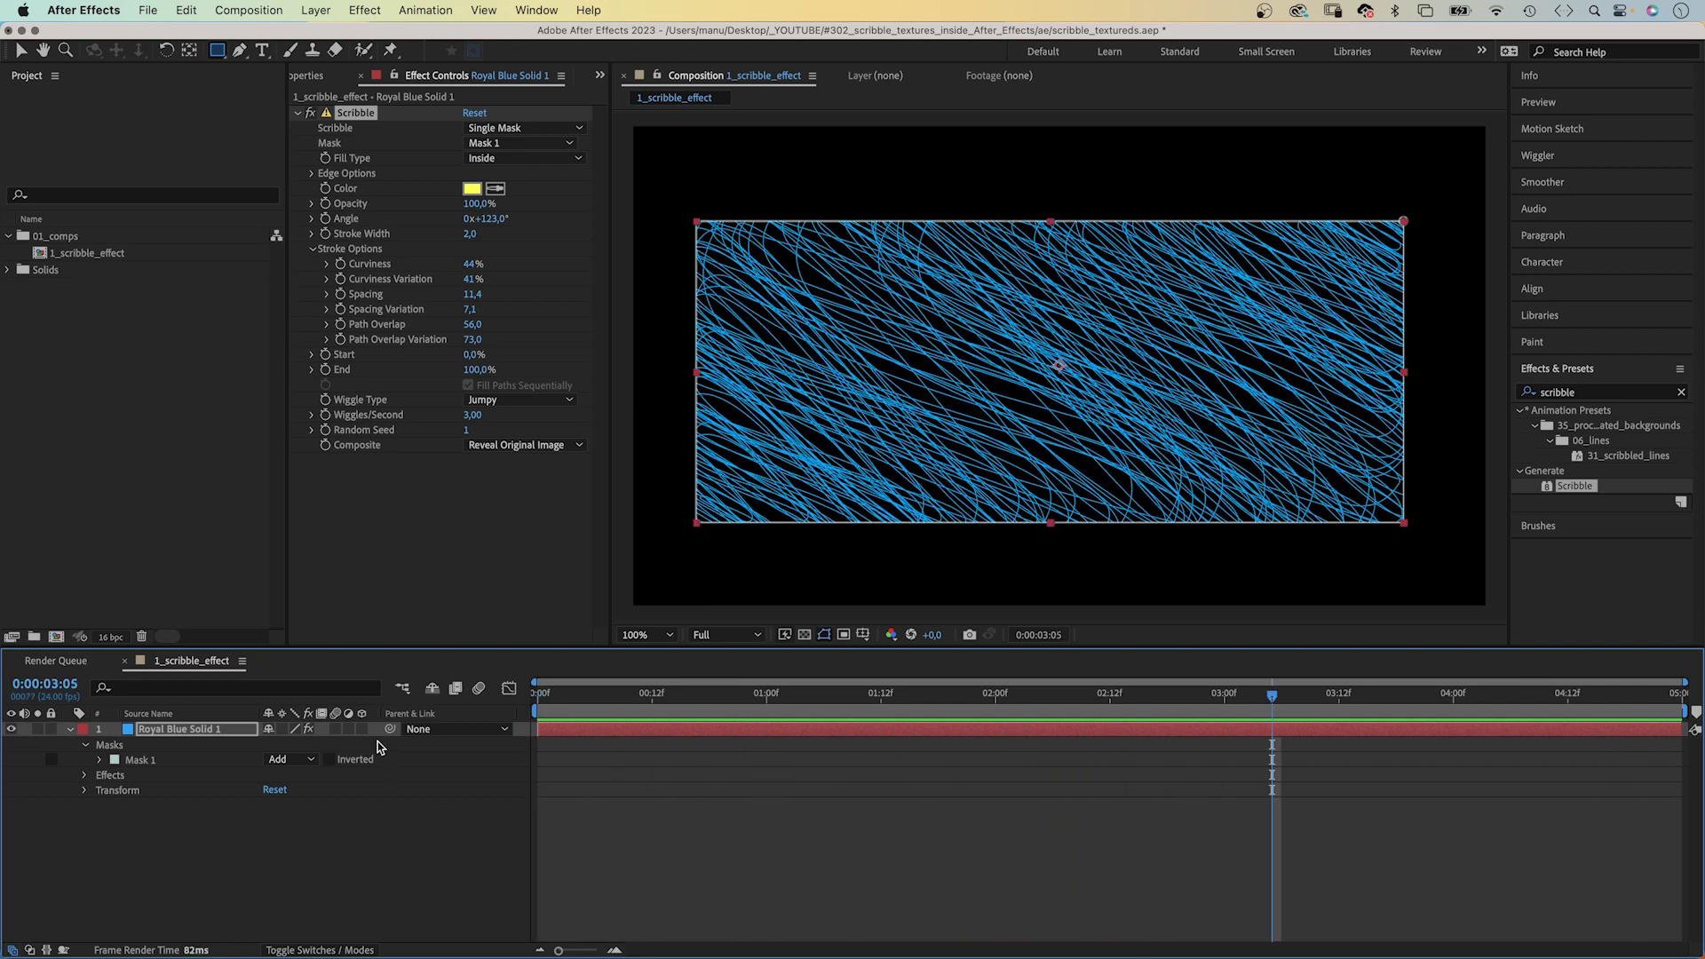
click(328, 115)
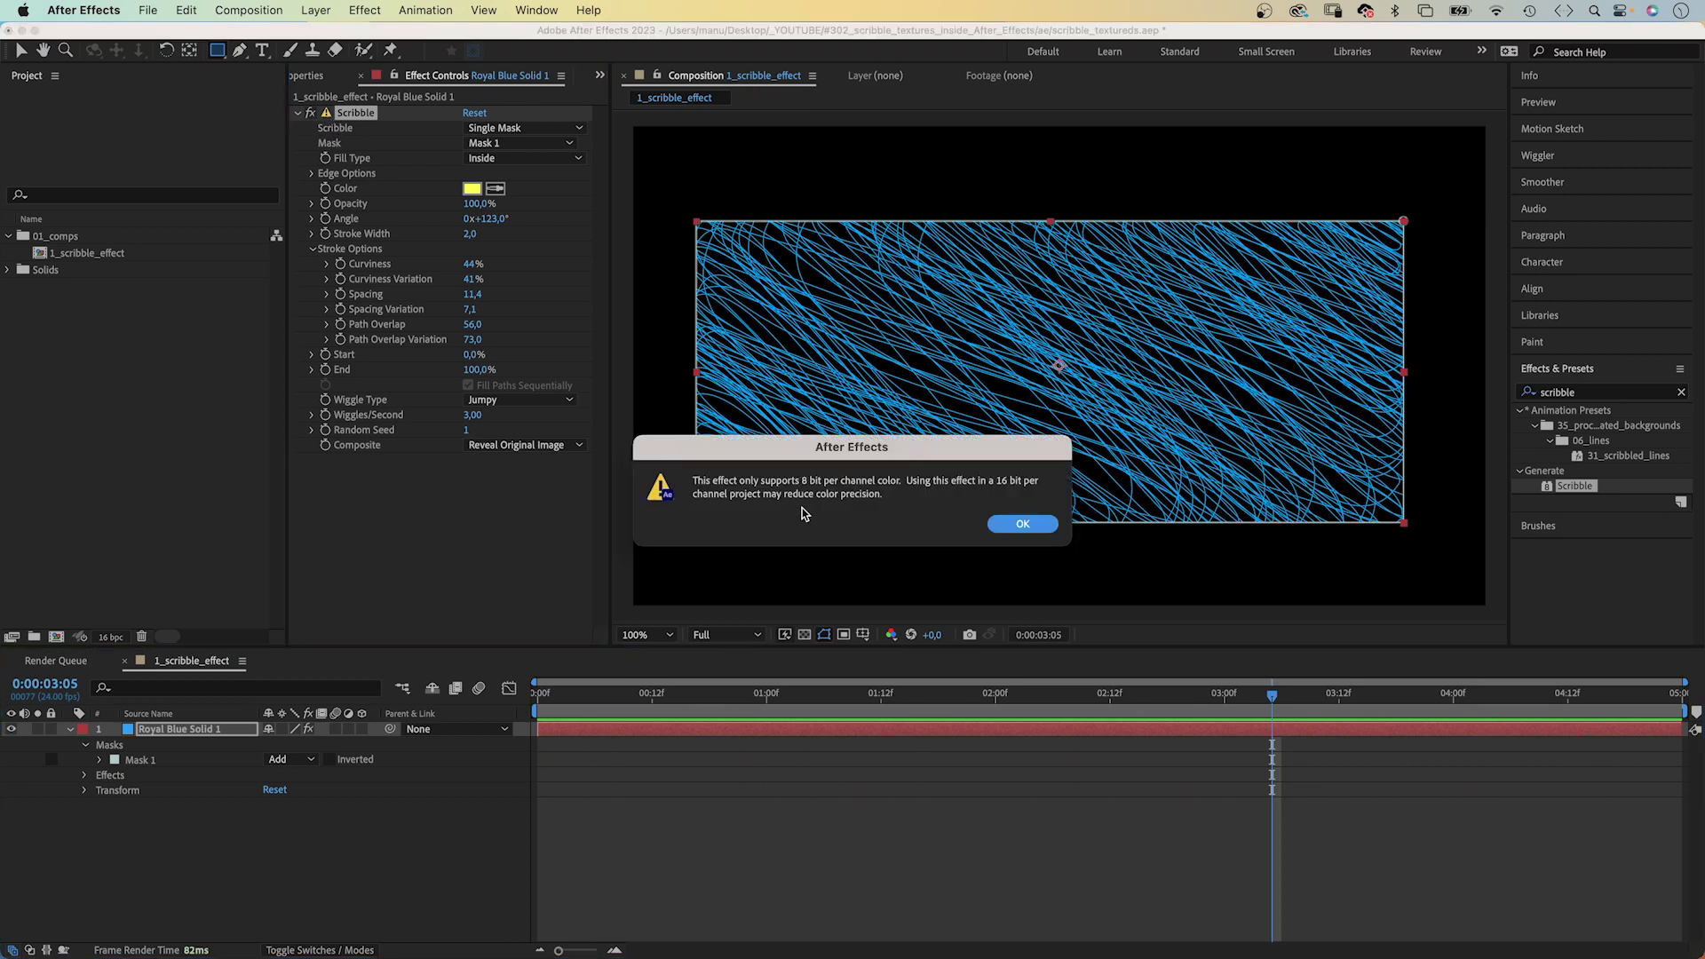
click(1022, 525)
key(space)
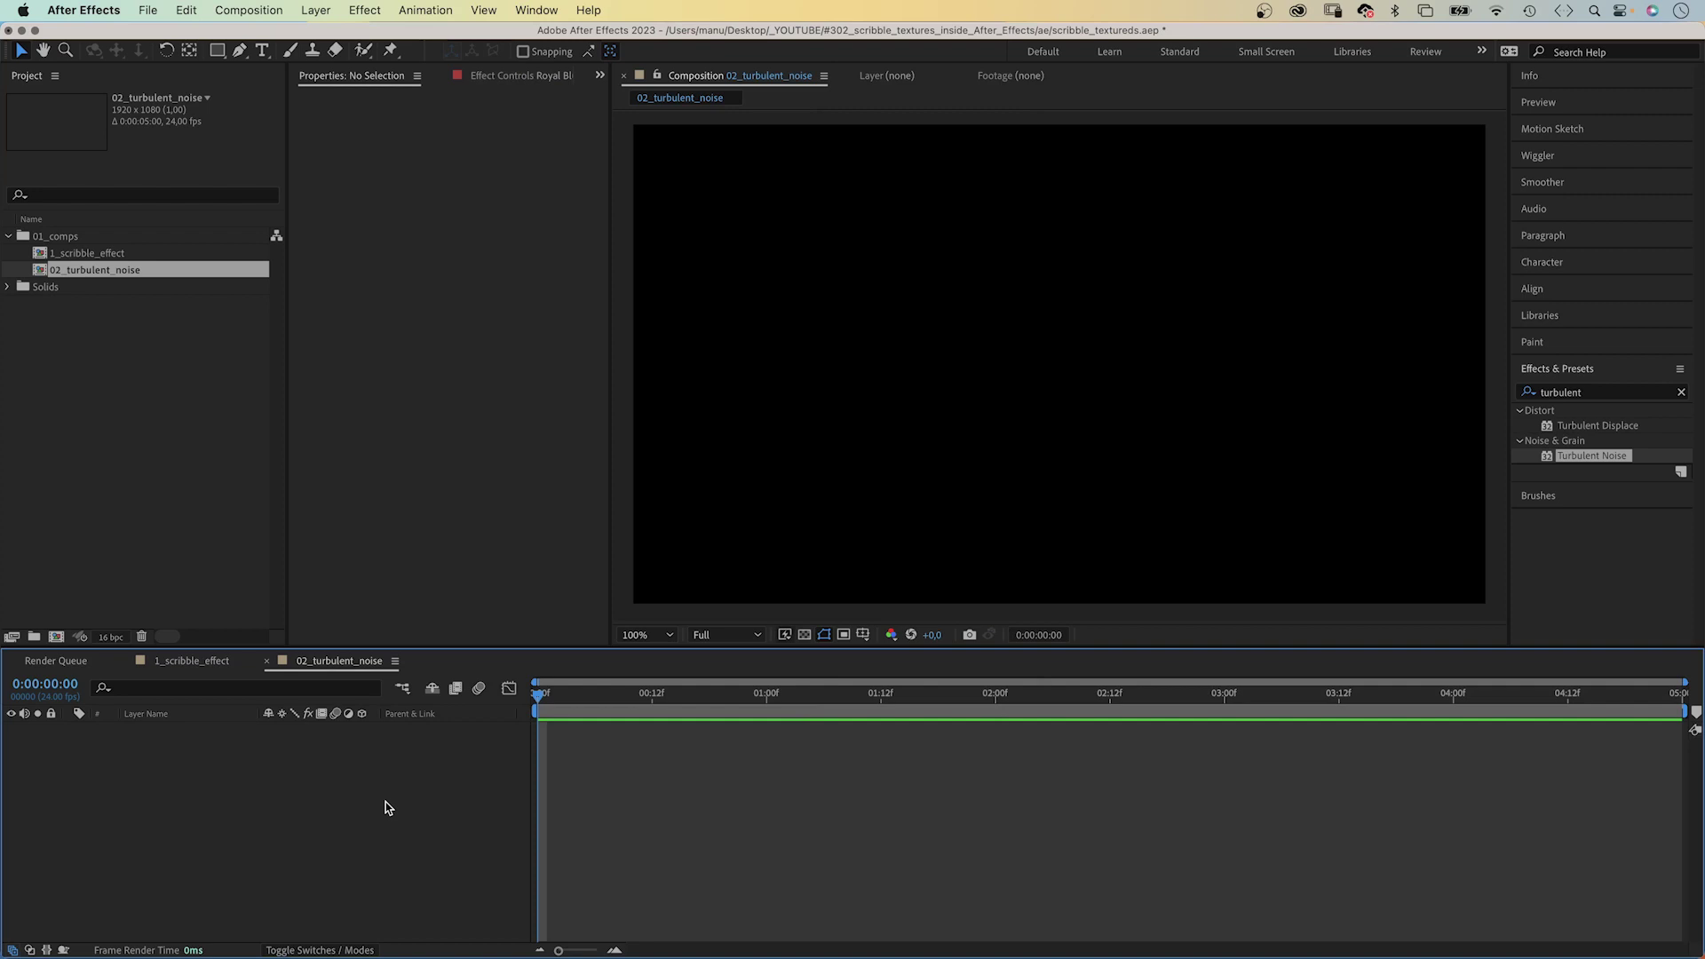
Create a 1920 × 1080 black solid named SCRIBBLES in 02_turbulent_noise
key(super+y)
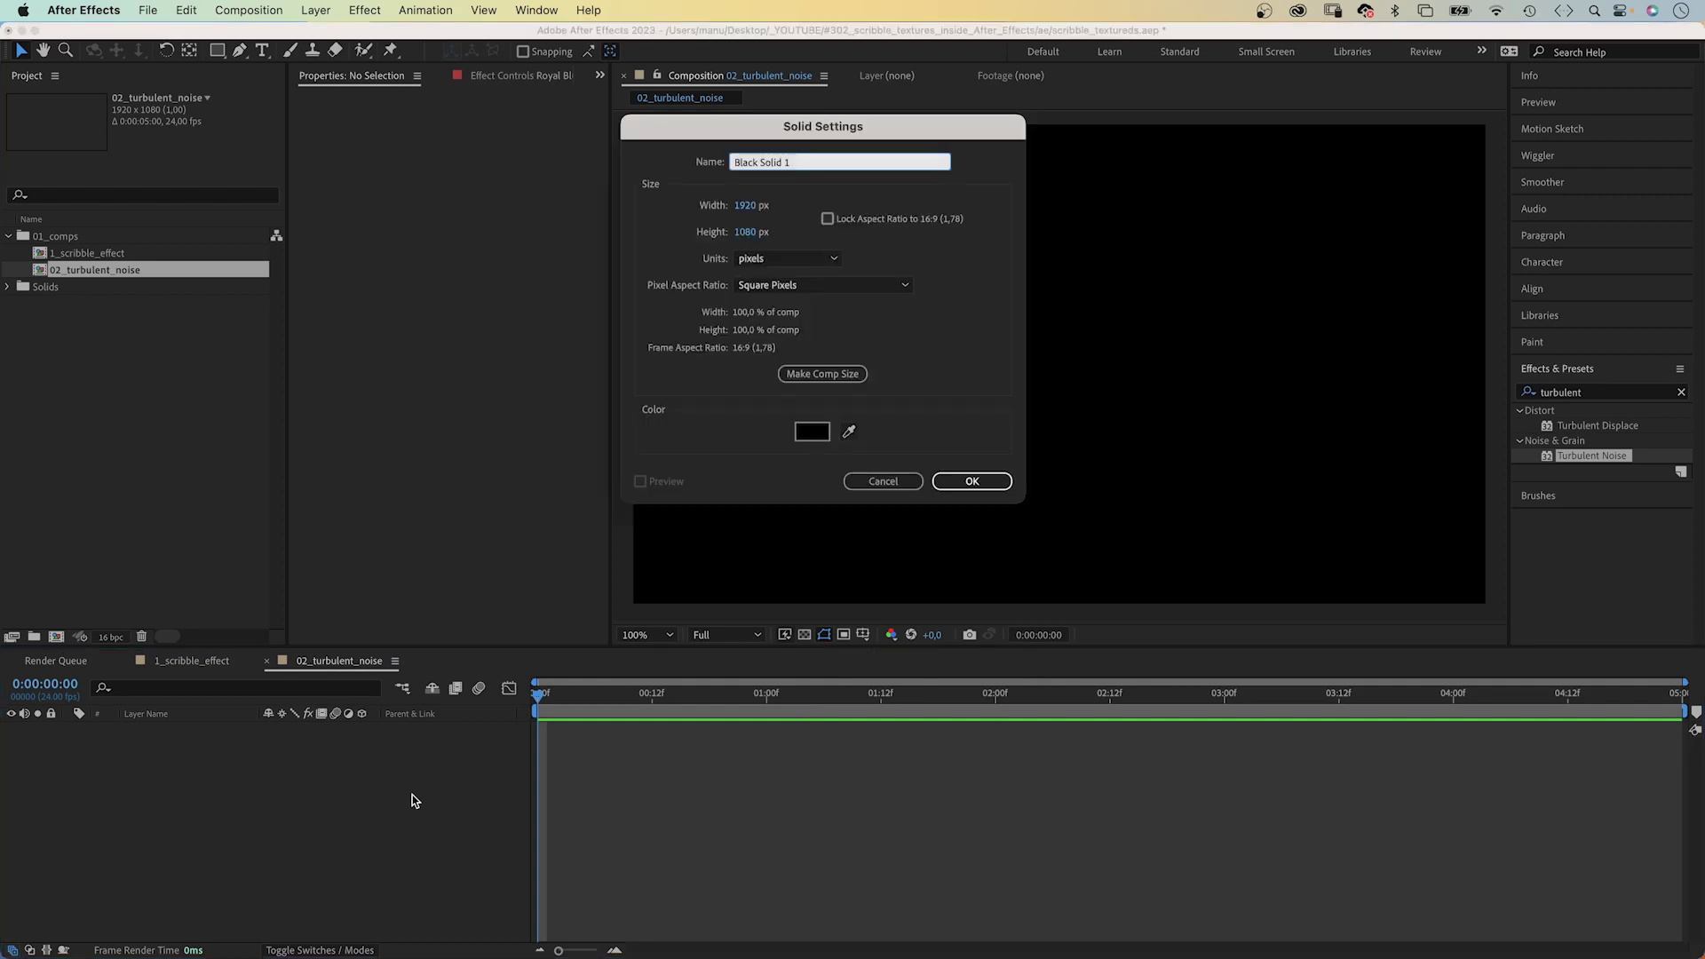
text(SCRIBBLES)
key(Return)
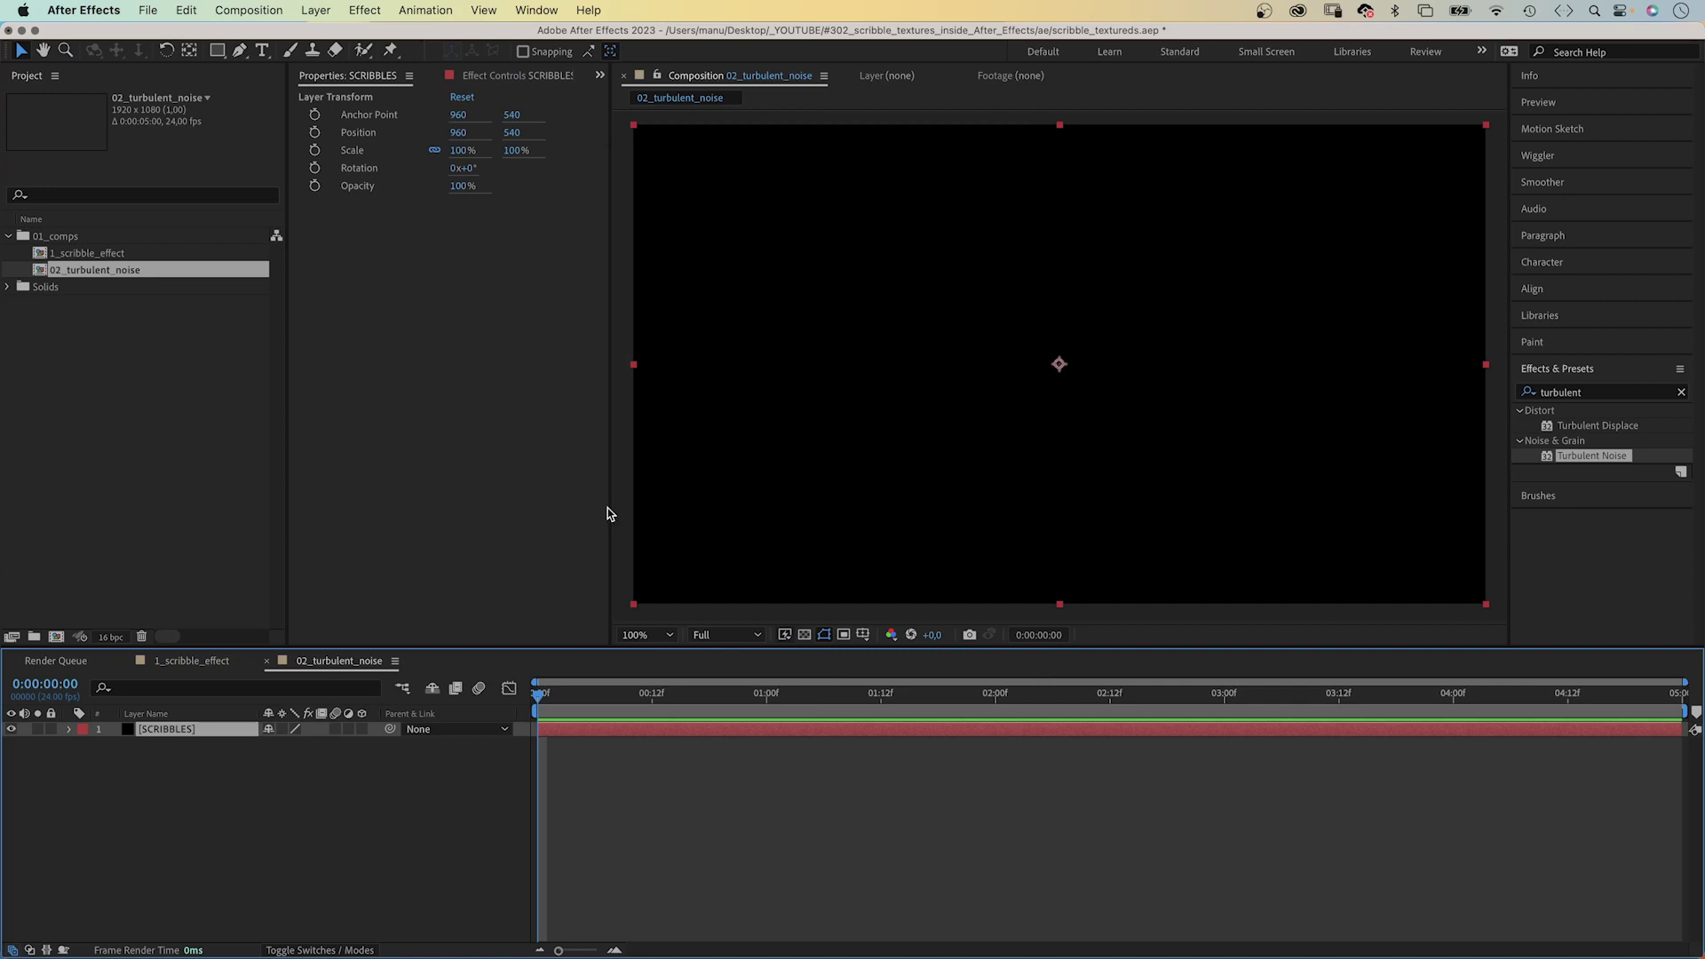
Apply Noise & Grain > Turbulent Noise to the SCRIBBLES solid
click(366, 11)
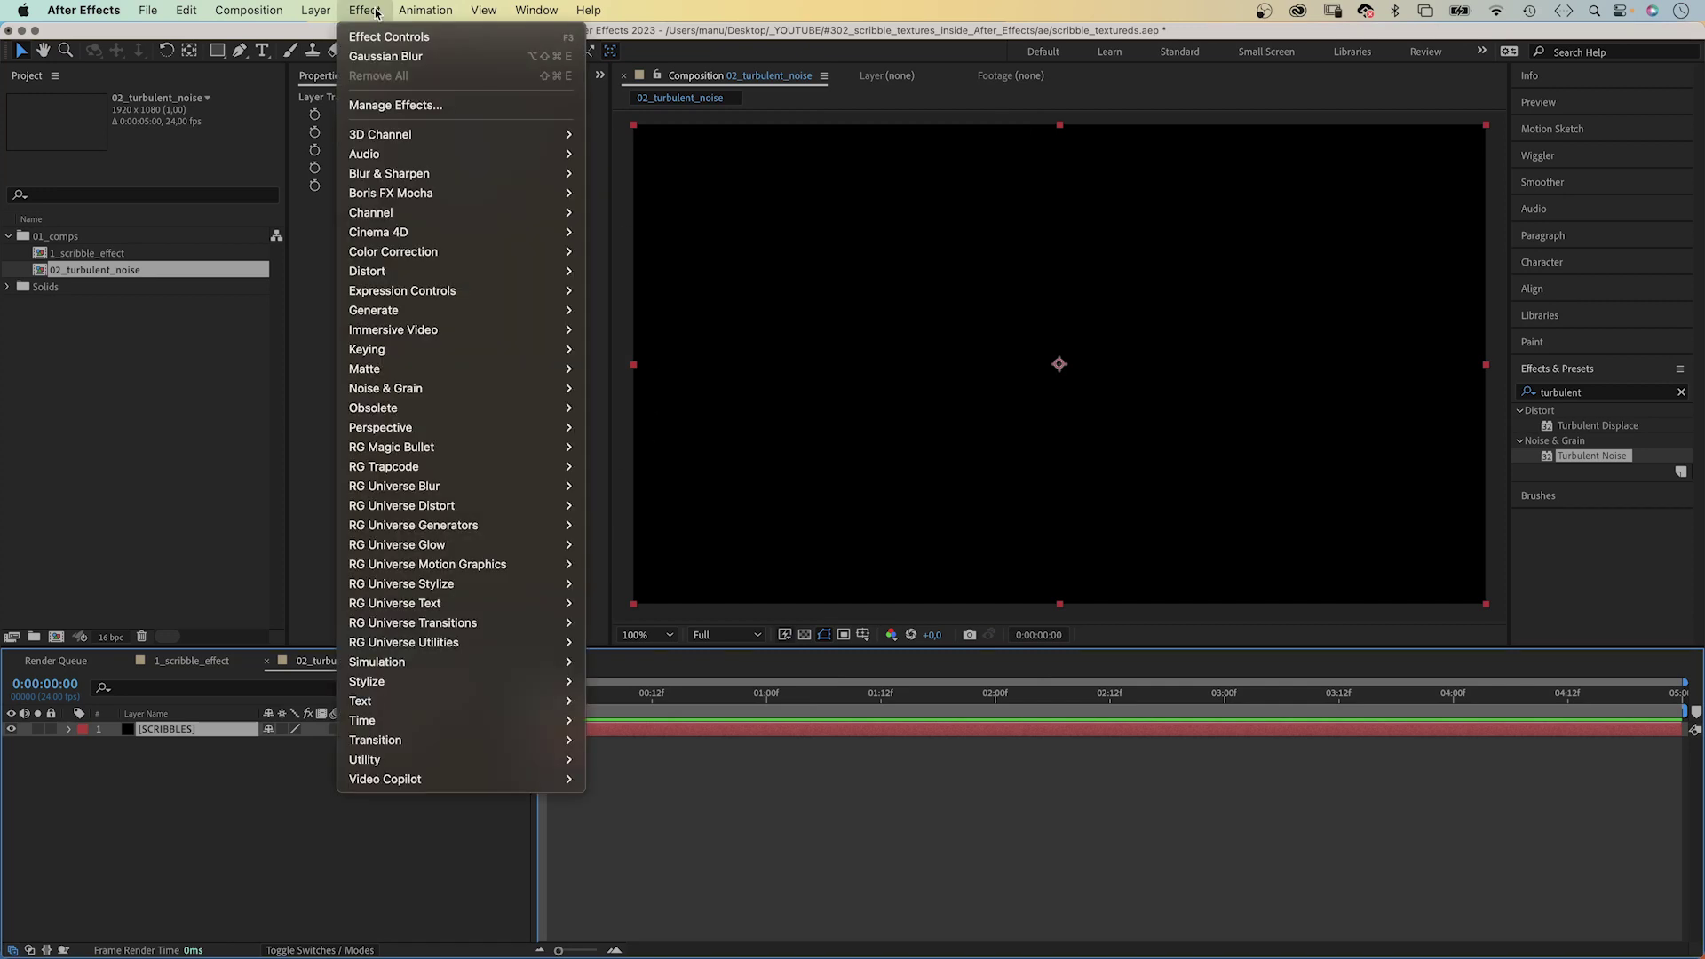
mouse_move(407, 391)
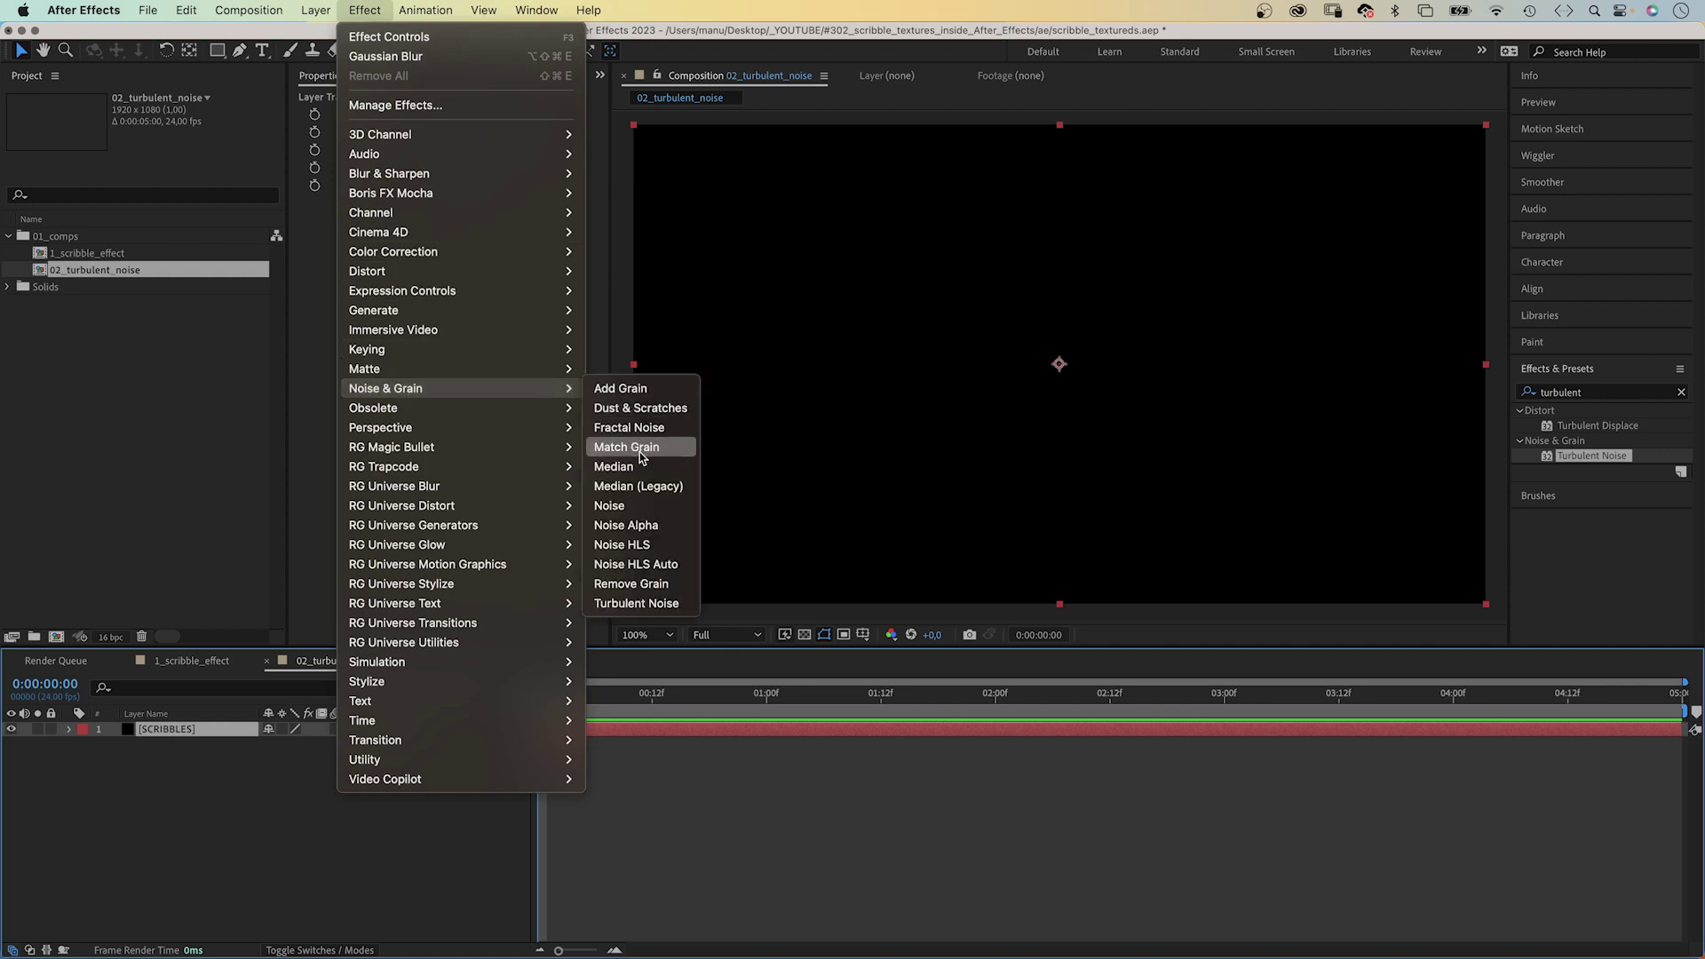
click(634, 606)
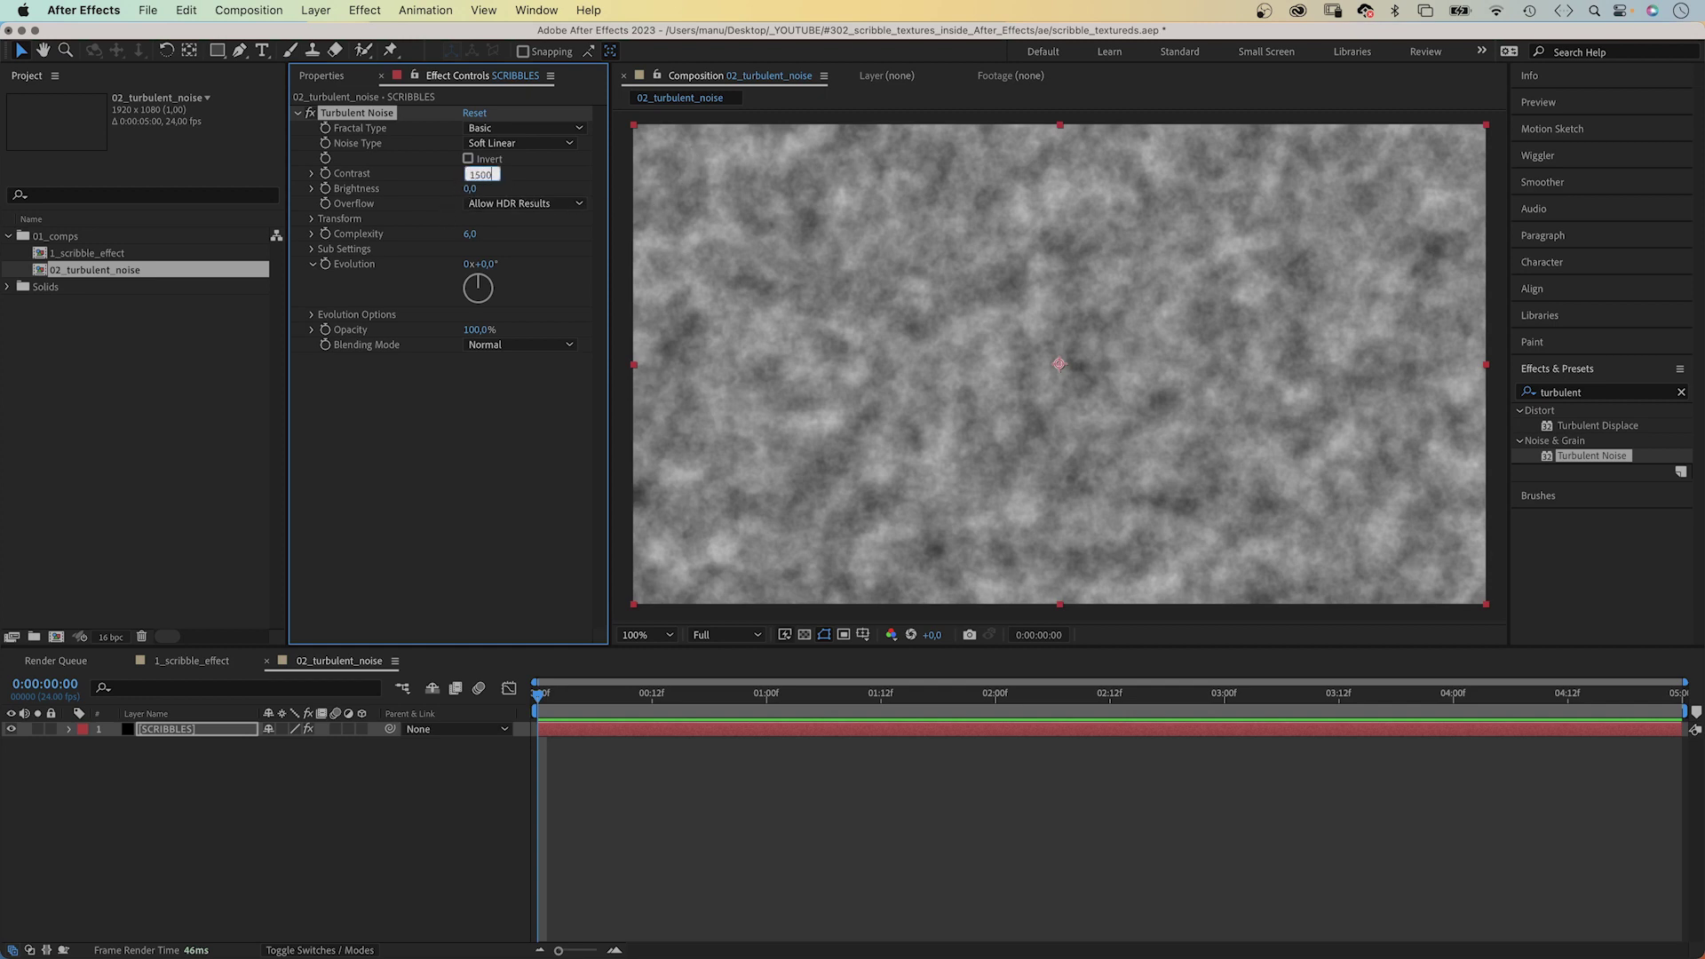
Set noise Contrast to 1500, Brightness to -220, and turn off Uniform Scaling
key(Tab)
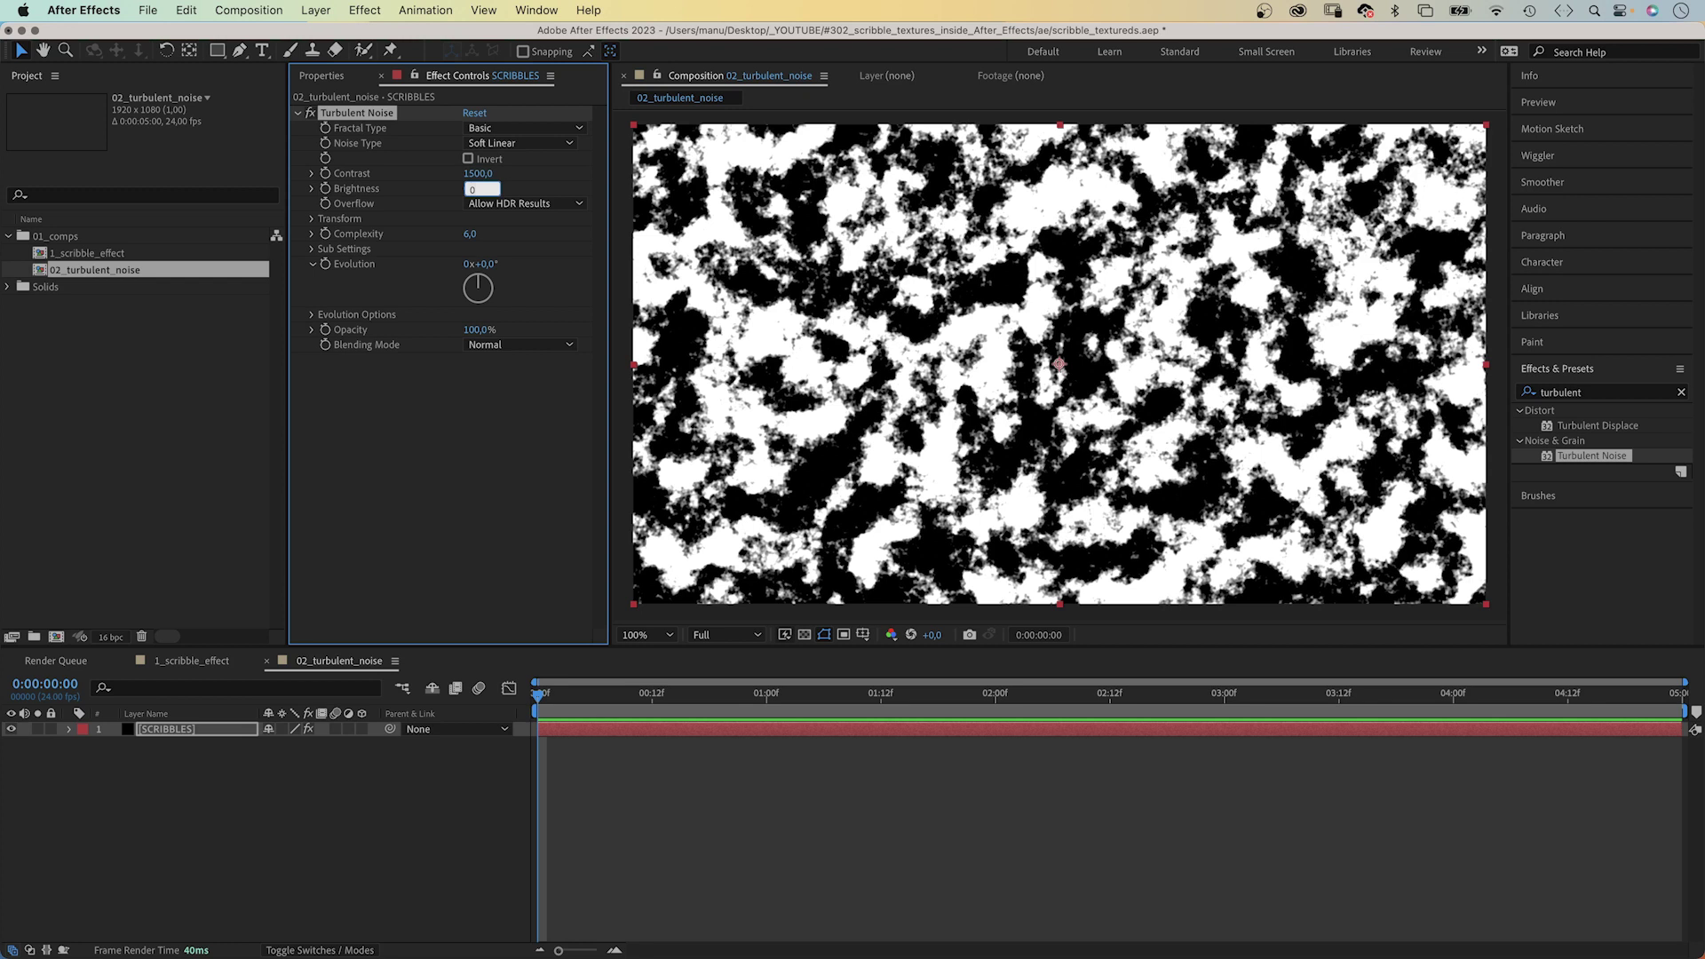
key(Return)
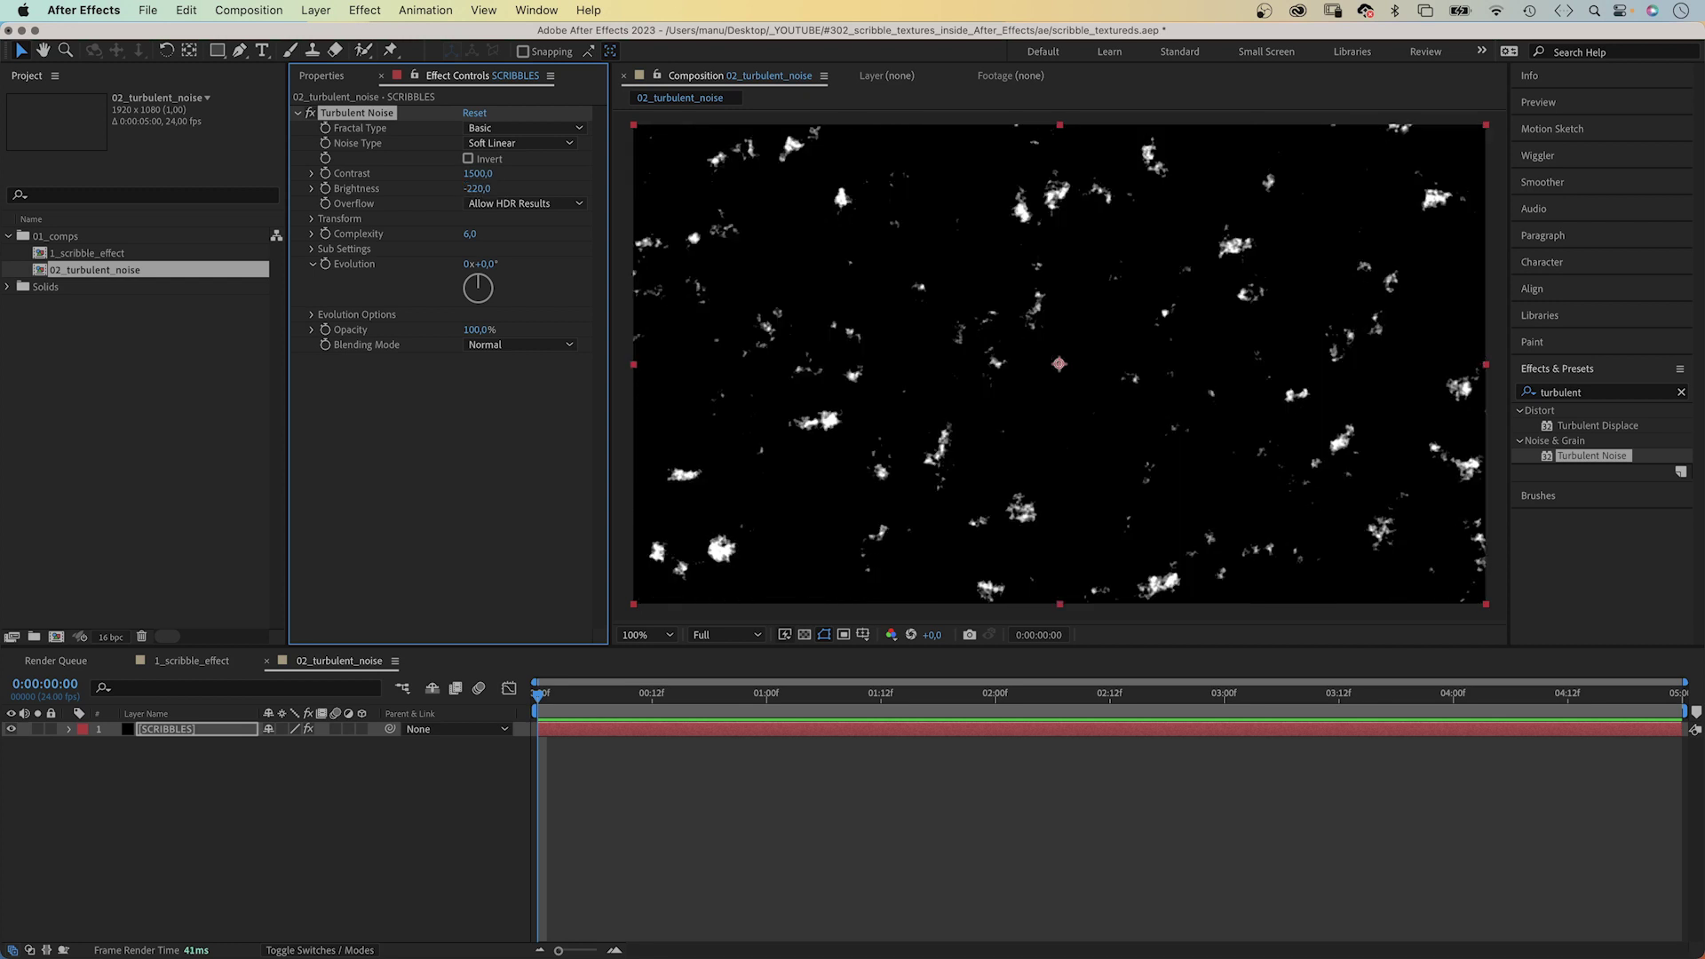
click(313, 219)
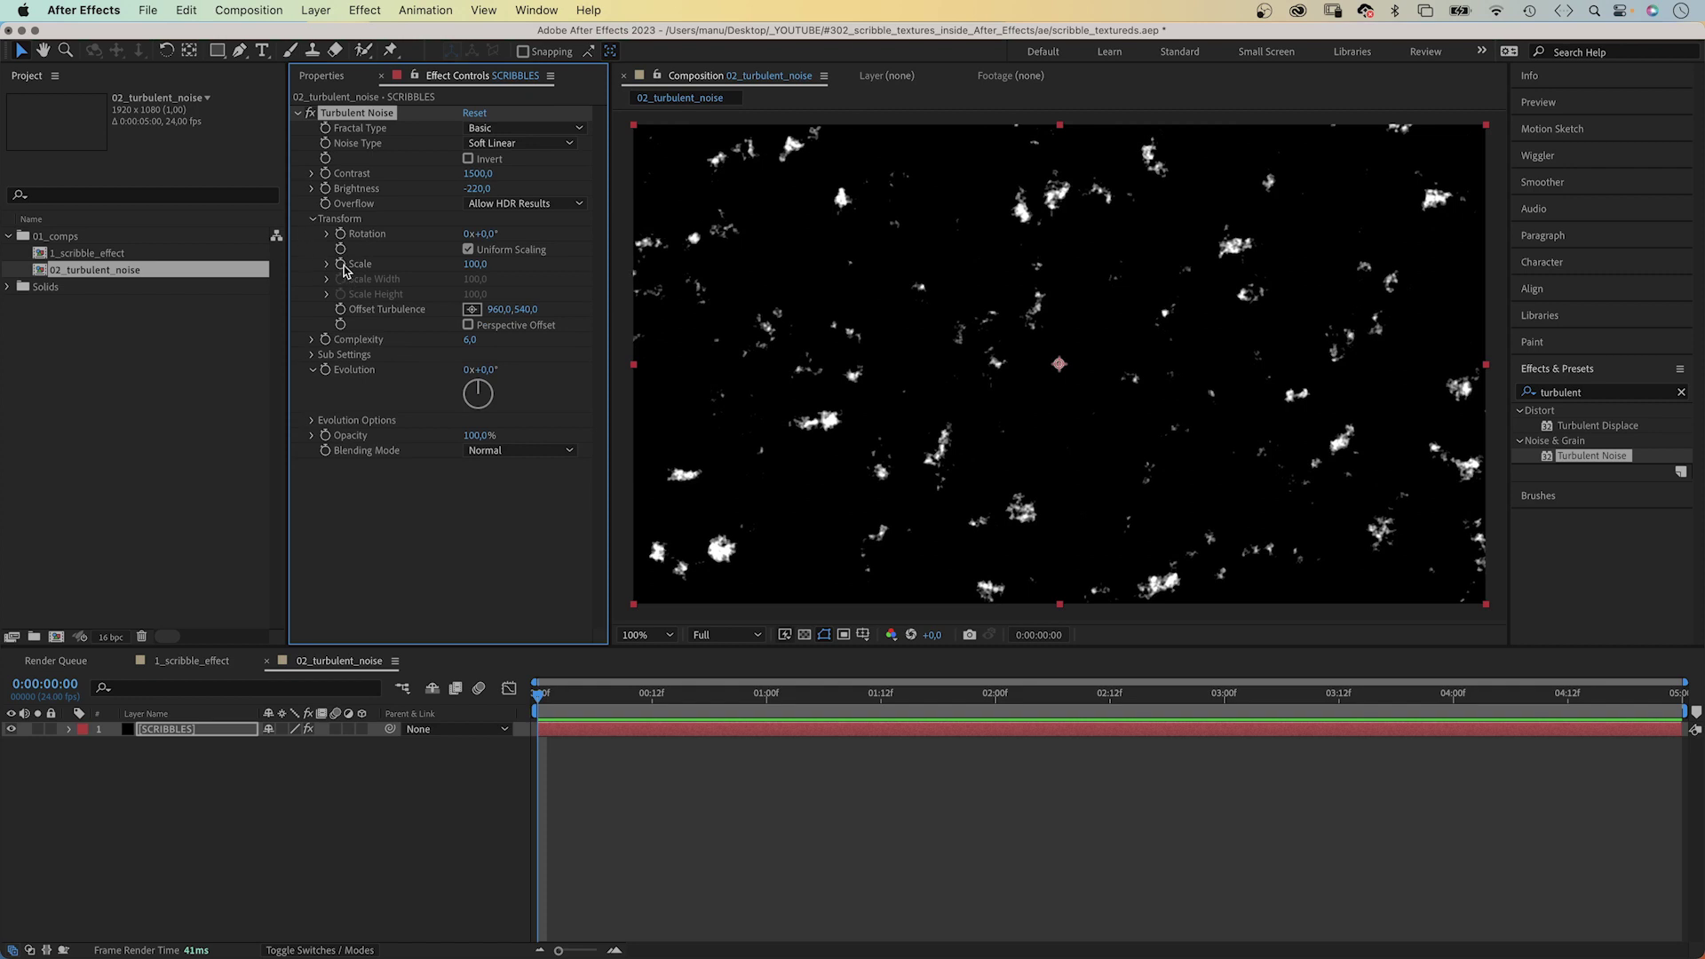
click(468, 249)
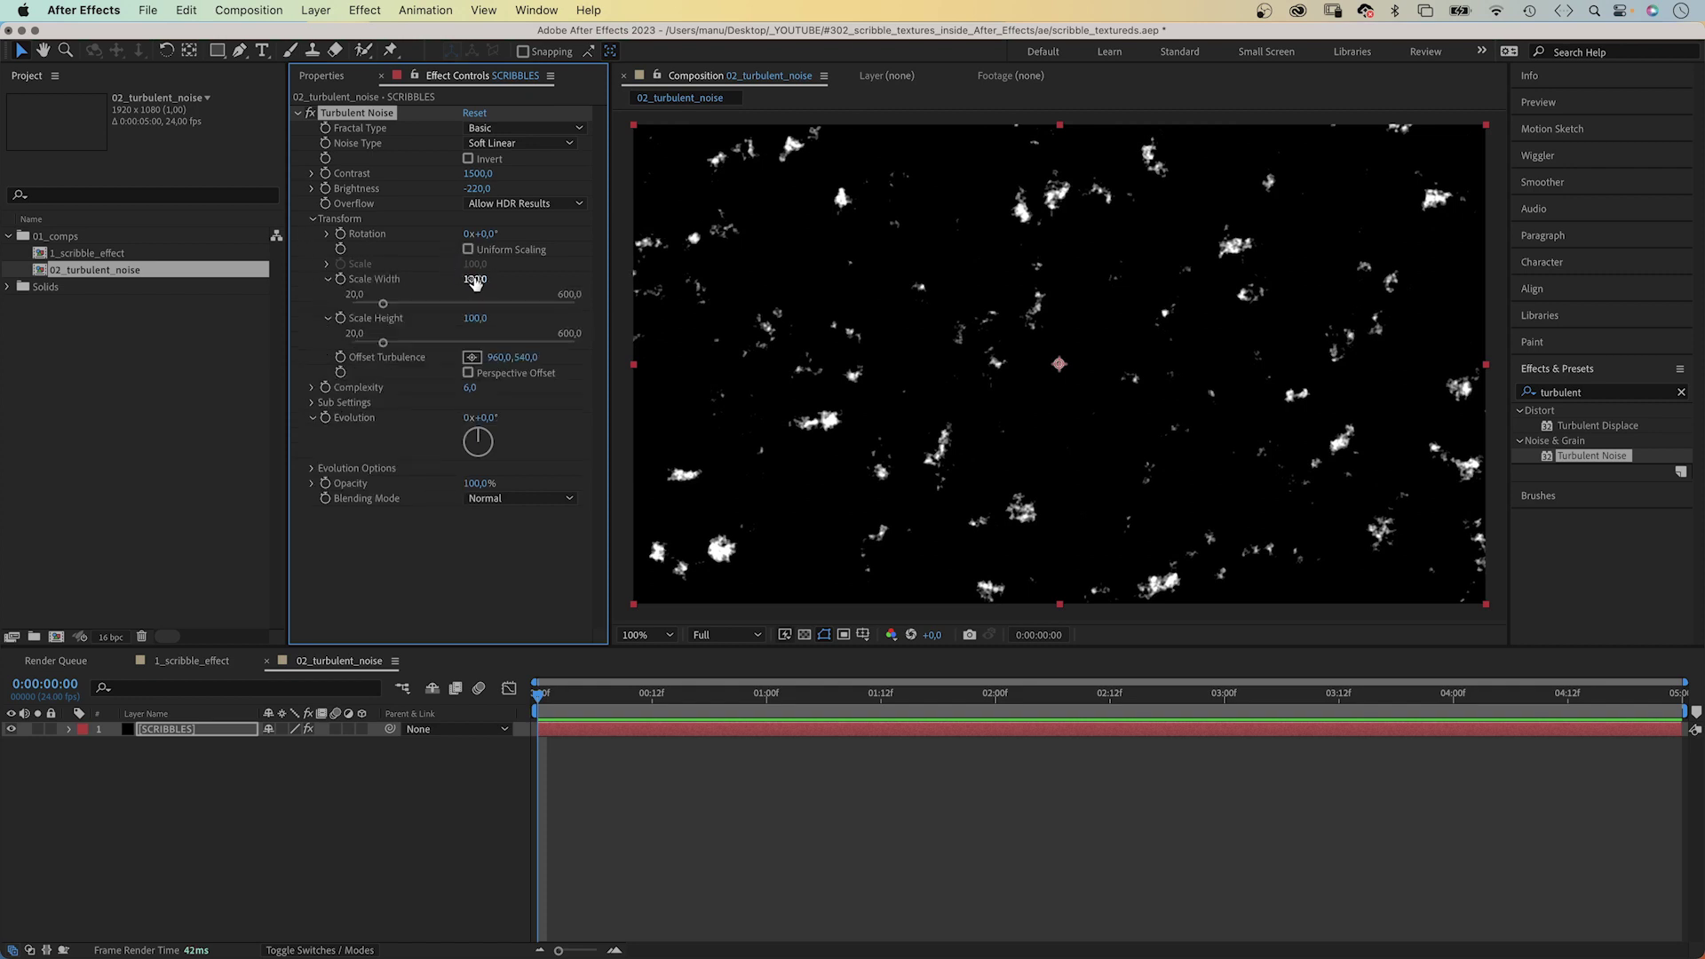
Set Scale Width 6000, Scale Height 5 and Complexity 10
click(475, 280)
text(6000)
key(Tab)
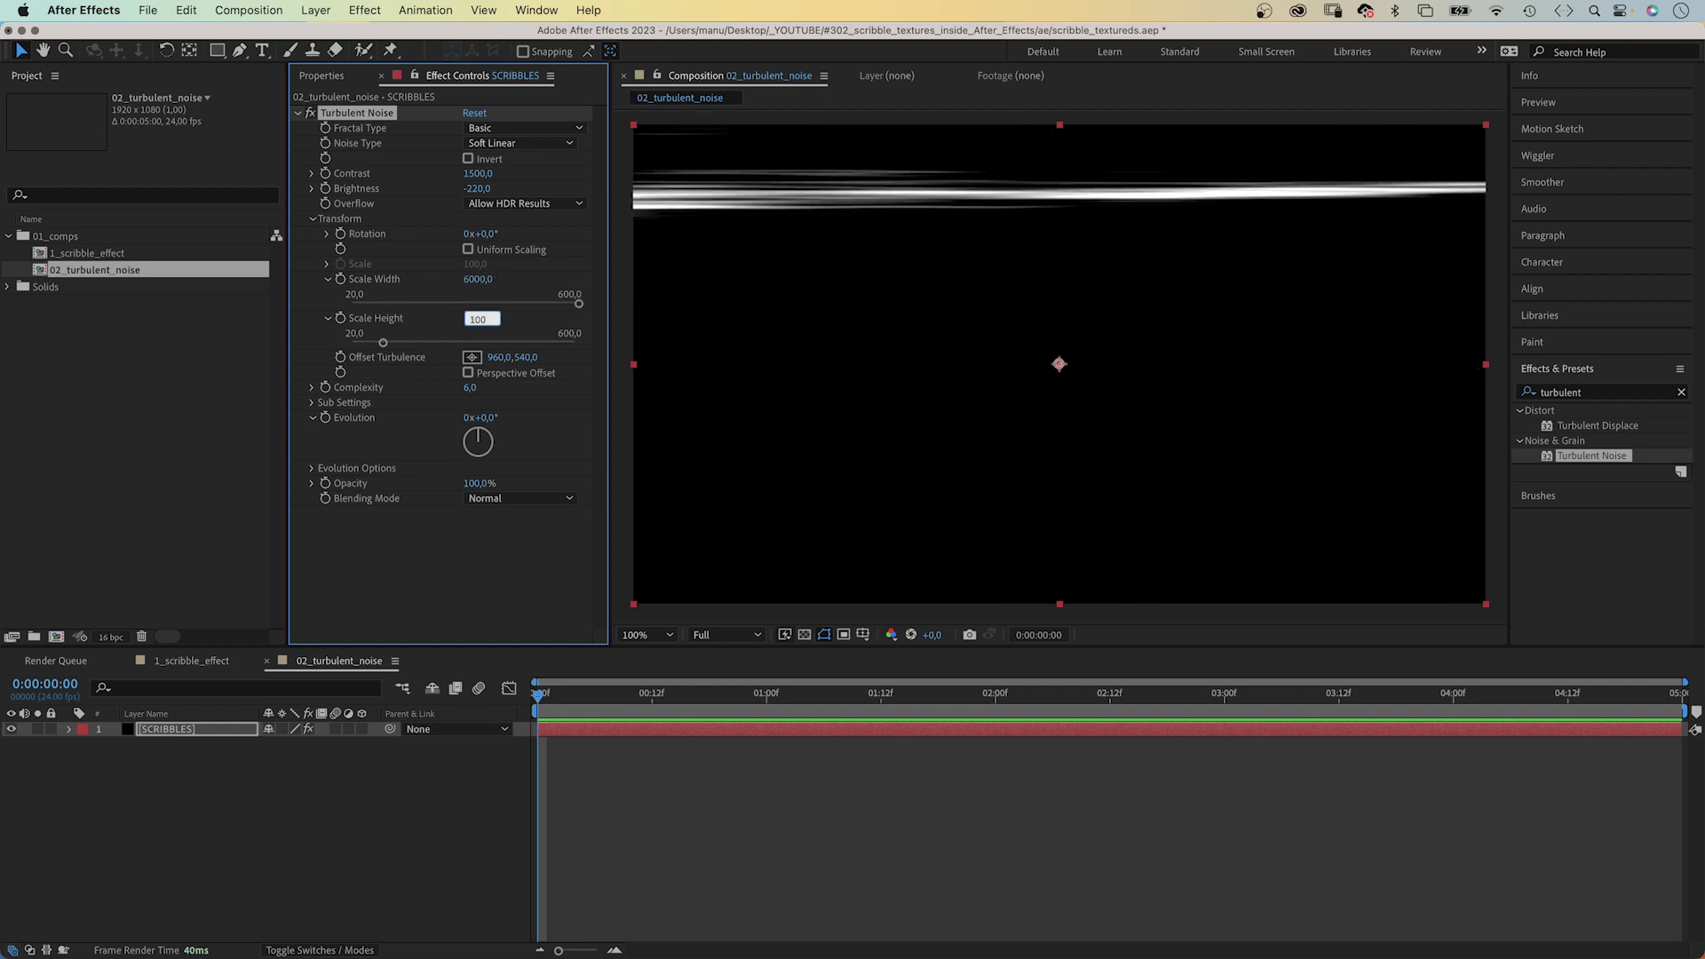
text(5)
key(Tab)
key(Tab)
key(Tab)
text(10)
key(Return)
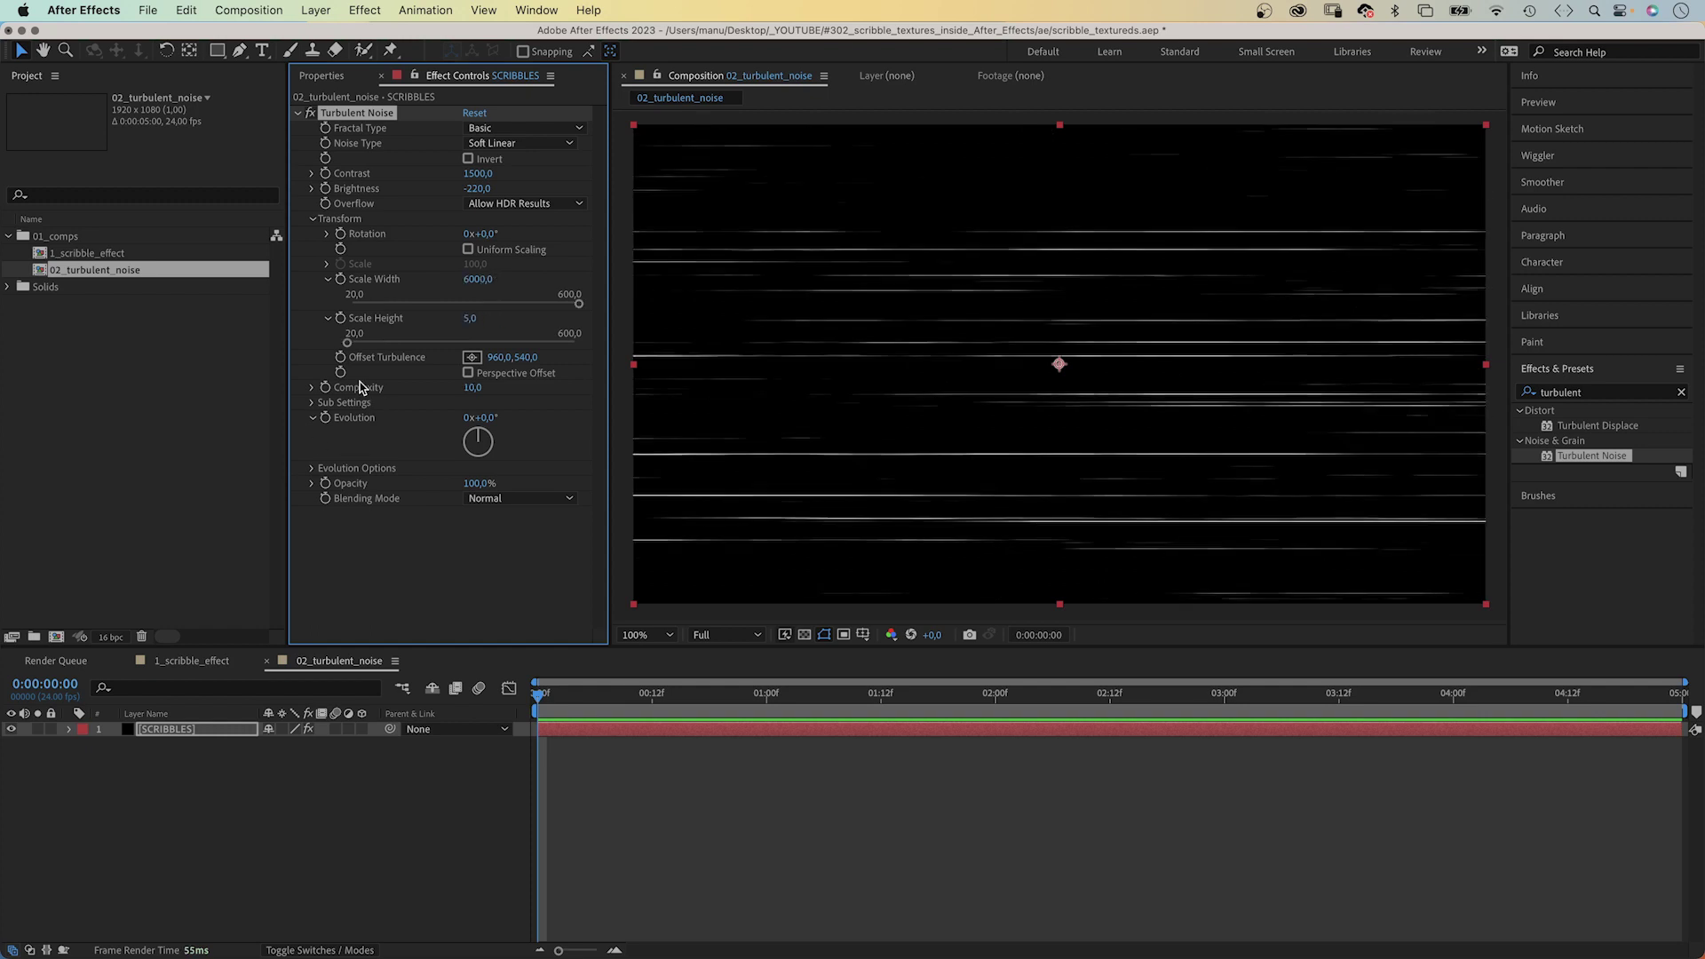
Raise Sub Influence to about 81 and lower the brightness a little more
click(313, 403)
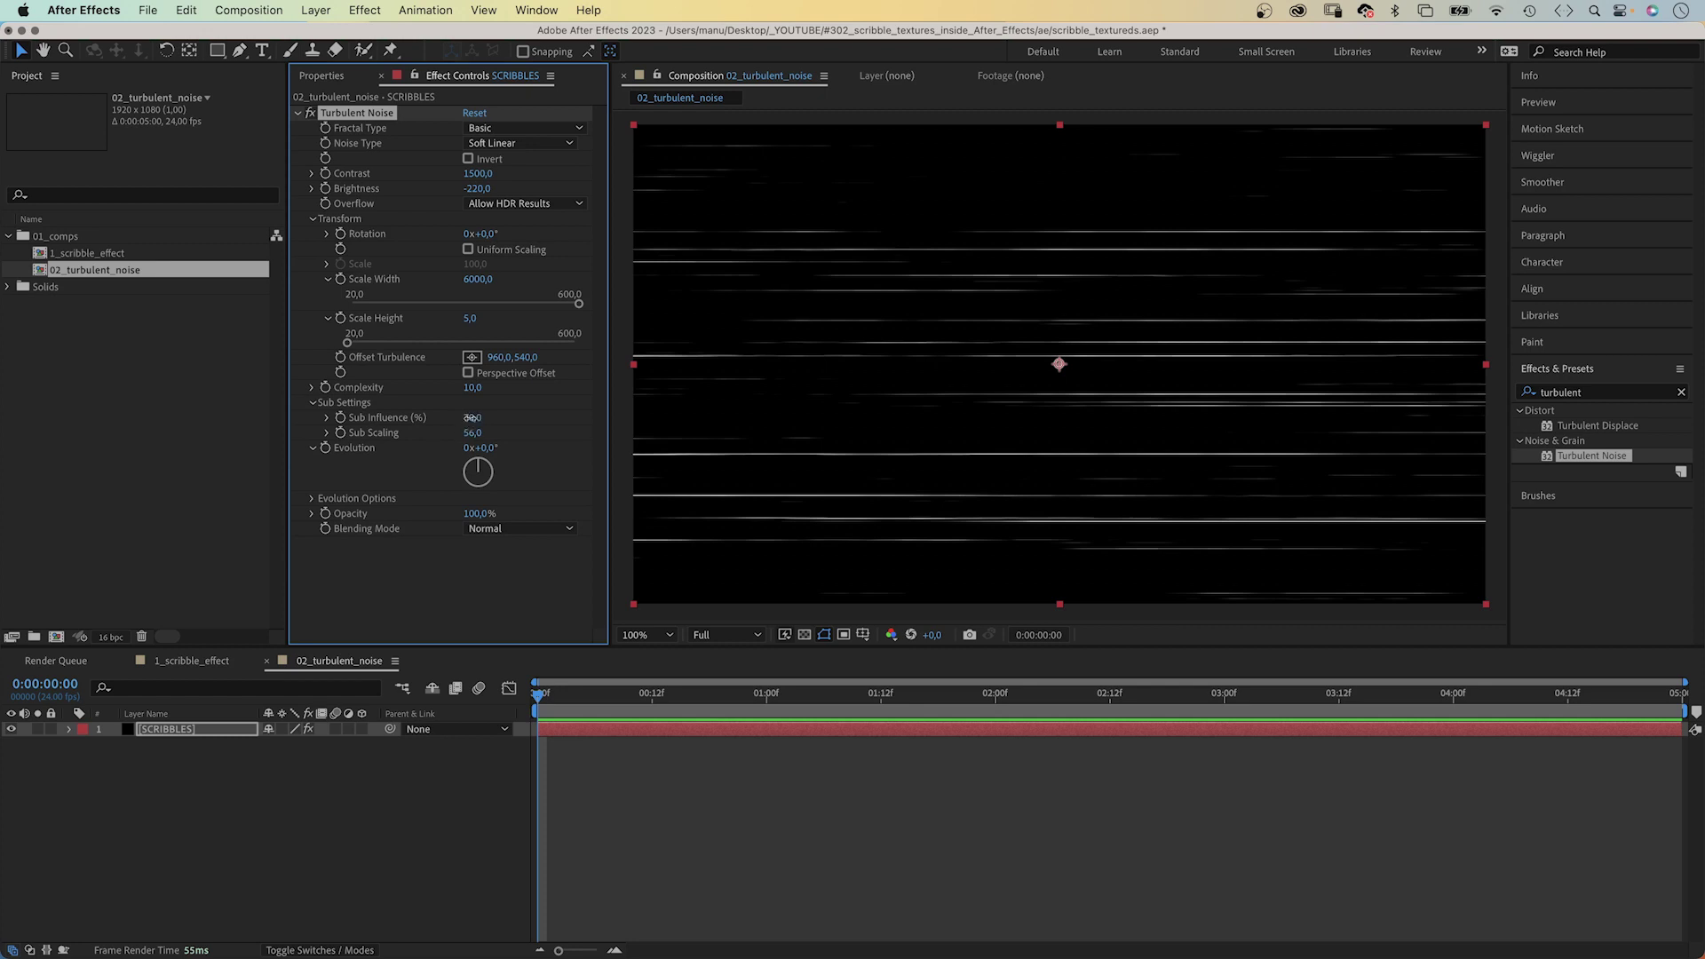
drag(479, 417, 604, 412)
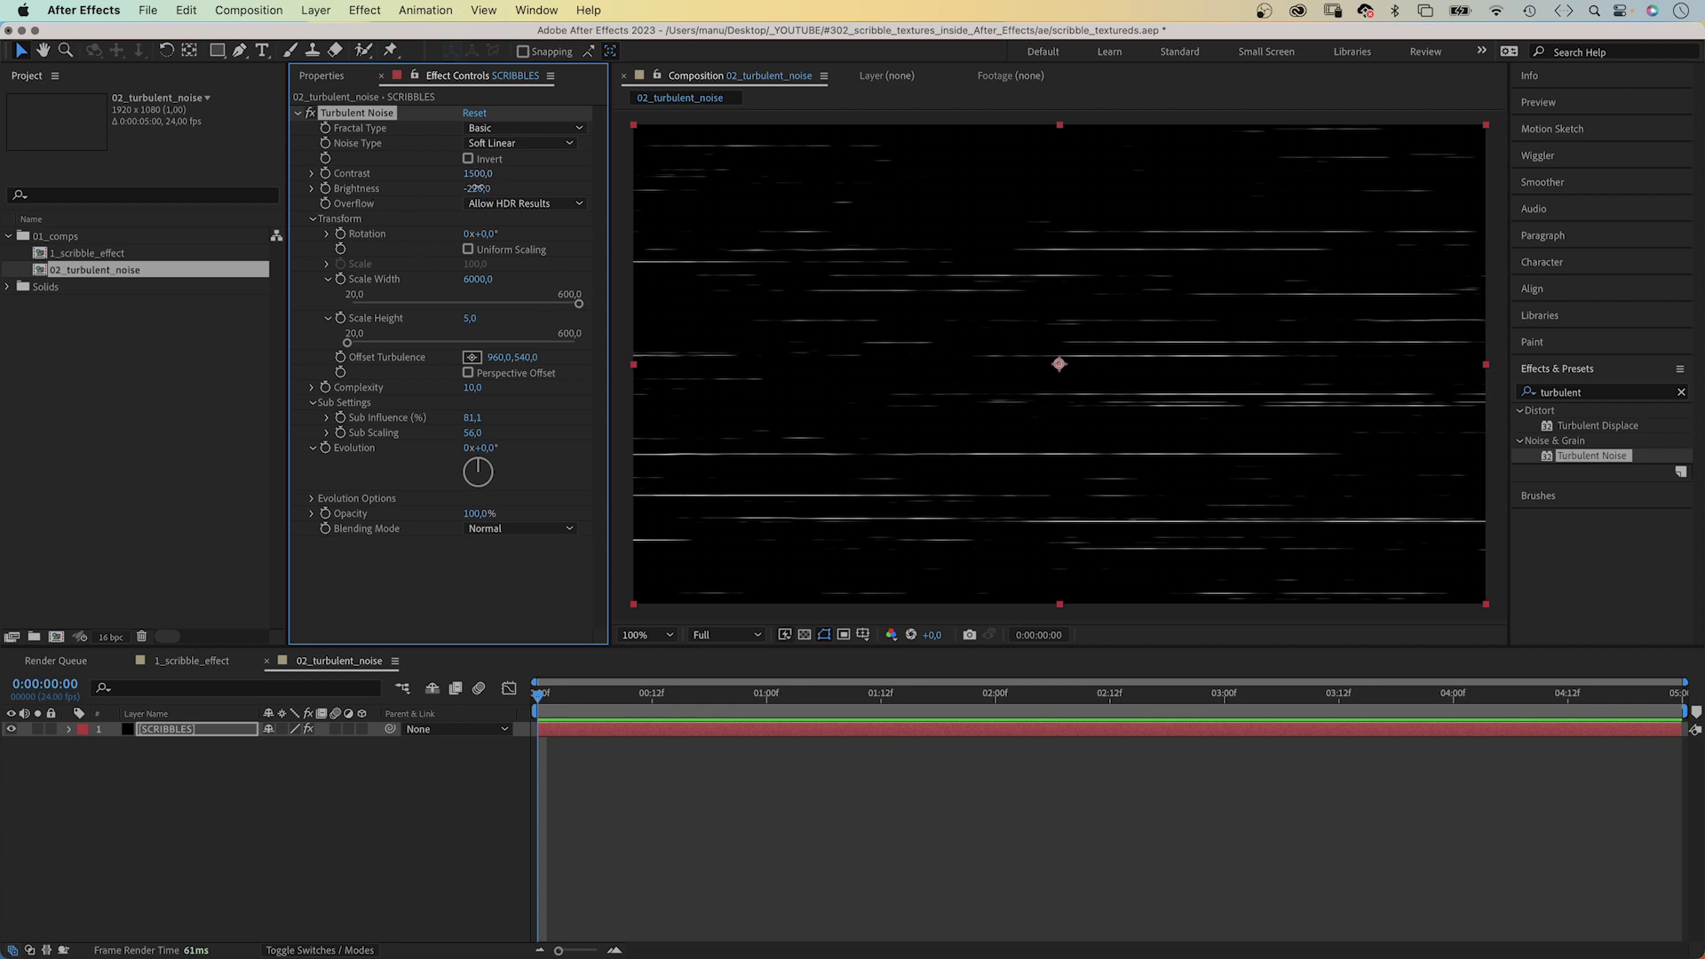
mouse_move(479, 188)
mouse_down()
mouse_move(455, 187)
mouse_move(522, 187)
mouse_move(480, 197)
mouse_up()
Drive Evolution with the expression time*500 and preview the animated white streaks
alt+click(326, 448)
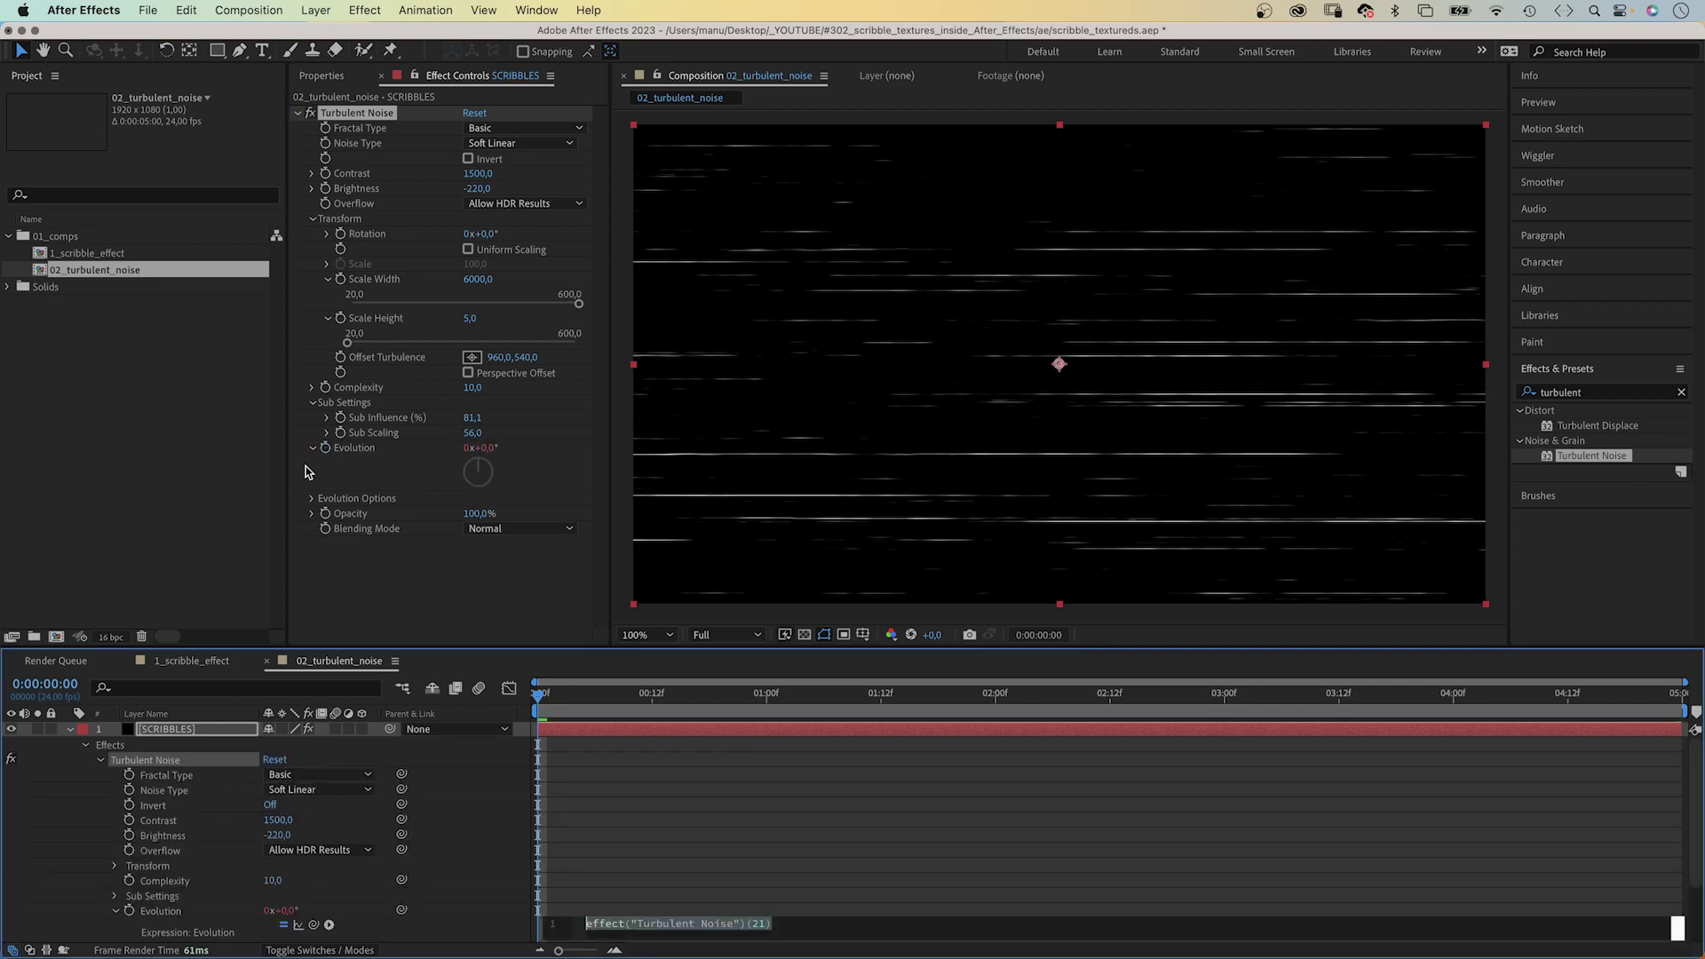
text(time*)
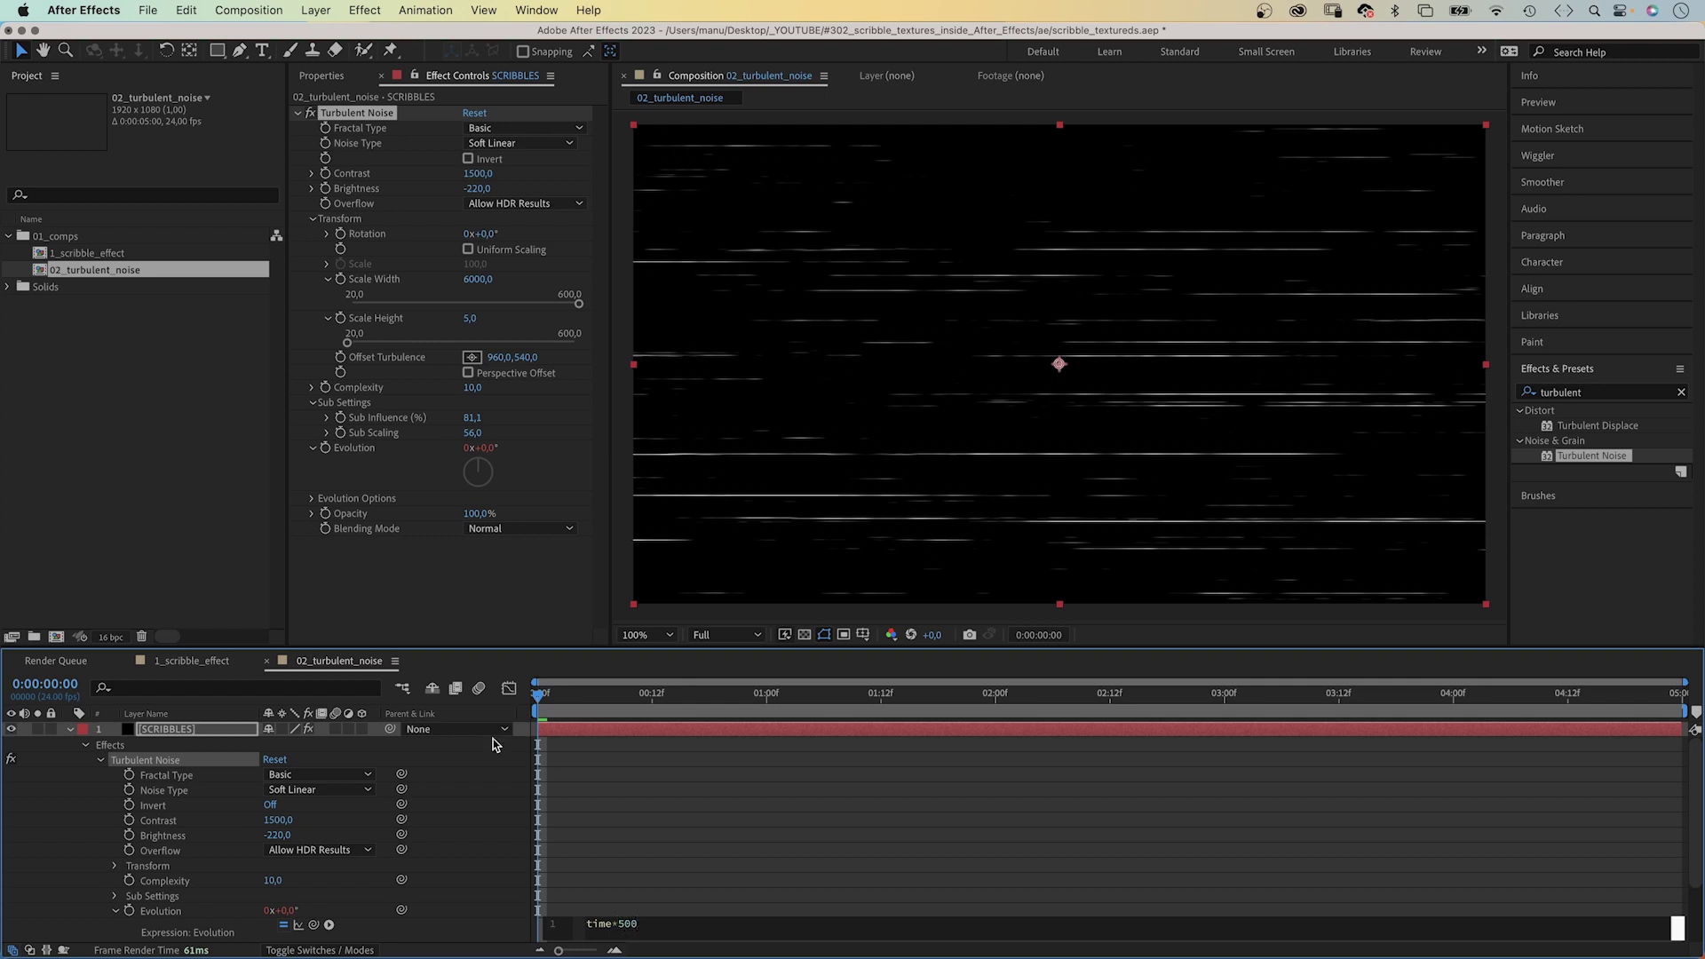
text(500)
click(476, 798)
key(space)
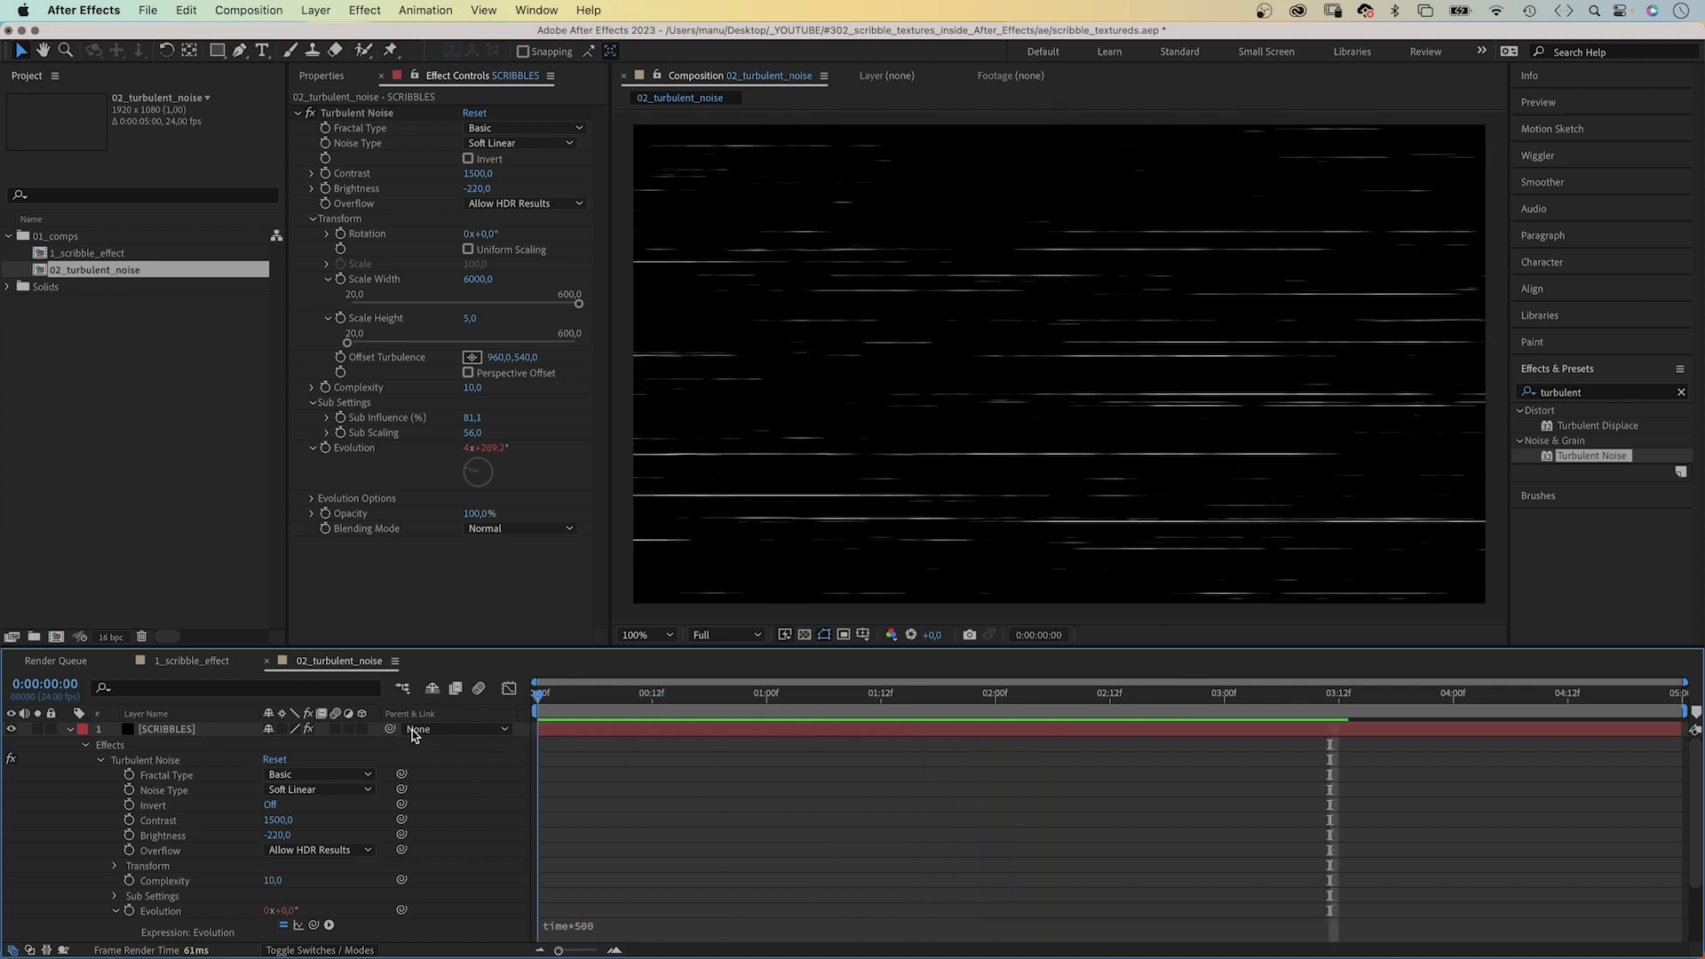
key(space)
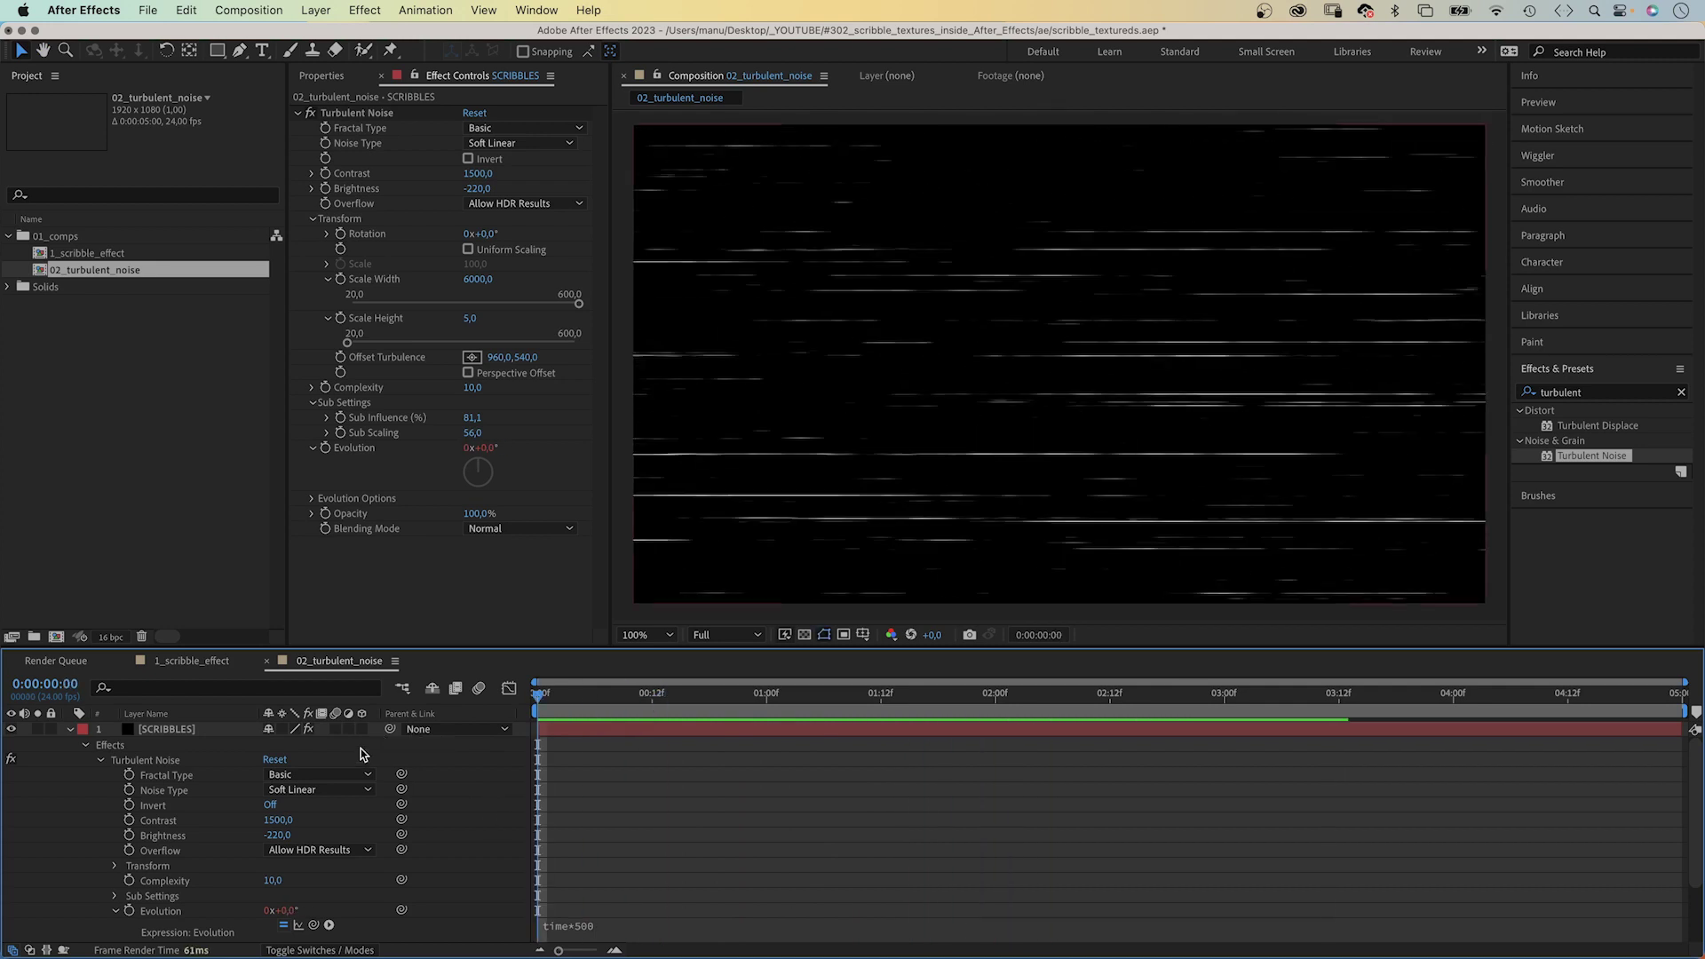
Apply Turbulent Displace to the noise layer with Amount 10 and Size 10
click(393, 587)
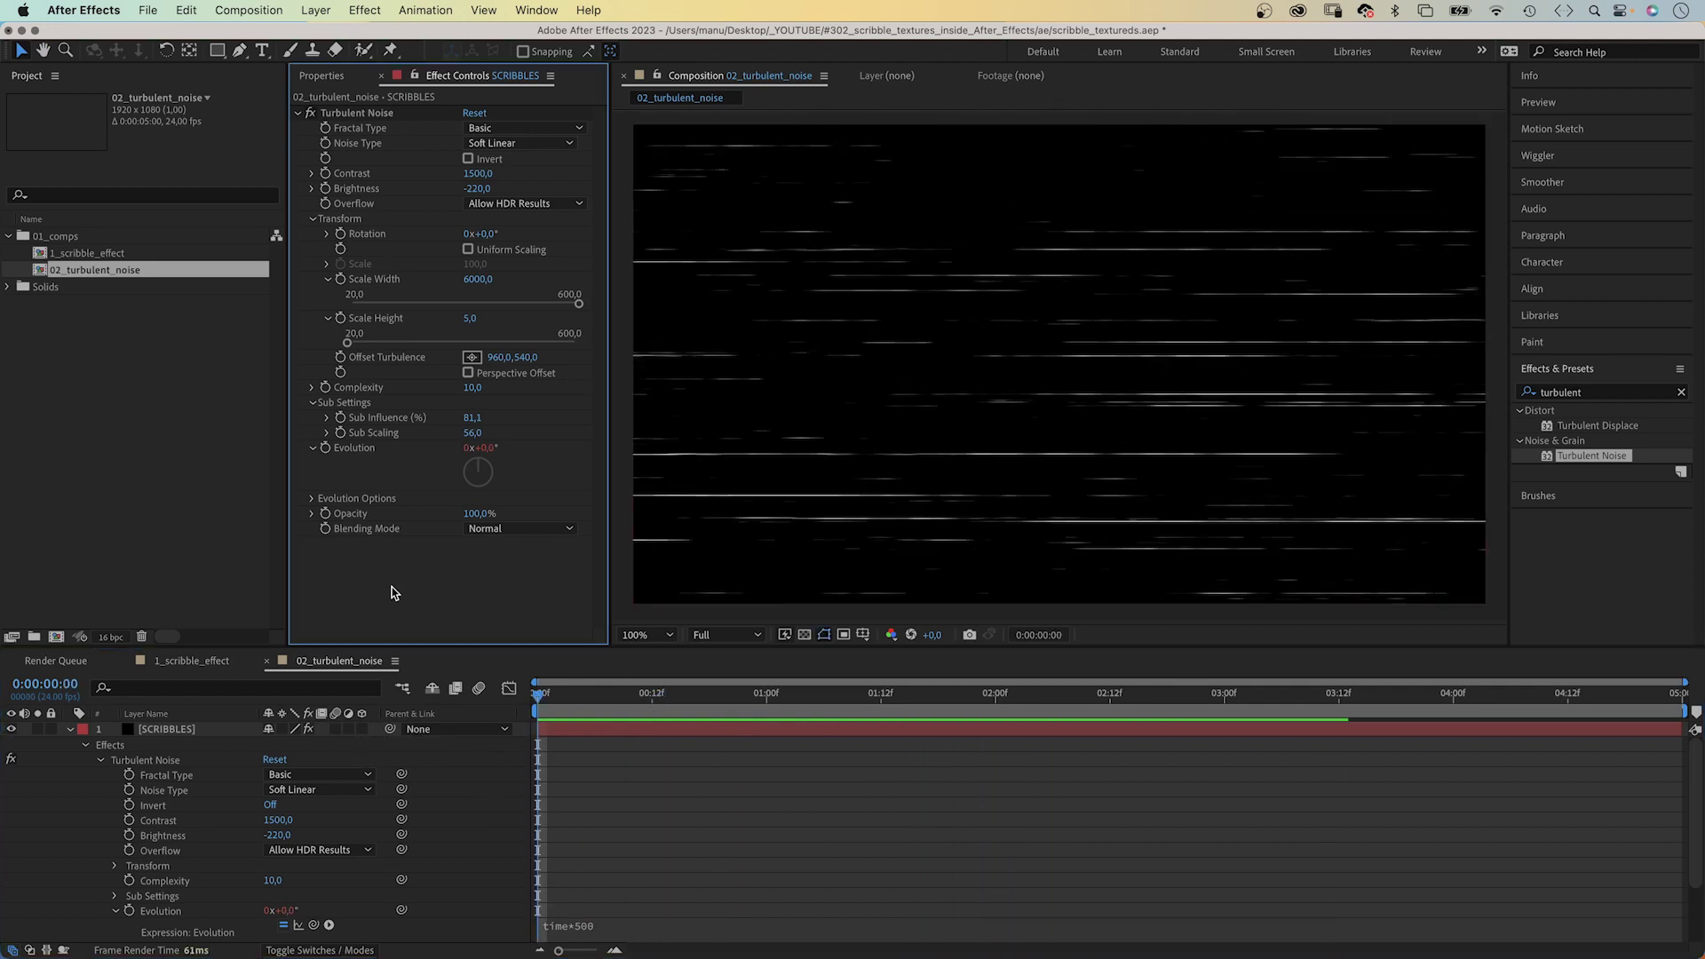
click(1606, 392)
key(BackSpace)
key(BackSpace)
key(BackSpace)
key(BackSpace)
key(BackSpace)
key(BackSpace)
key(BackSpace)
key(BackSpace)
key(BackSpace)
text(turb)
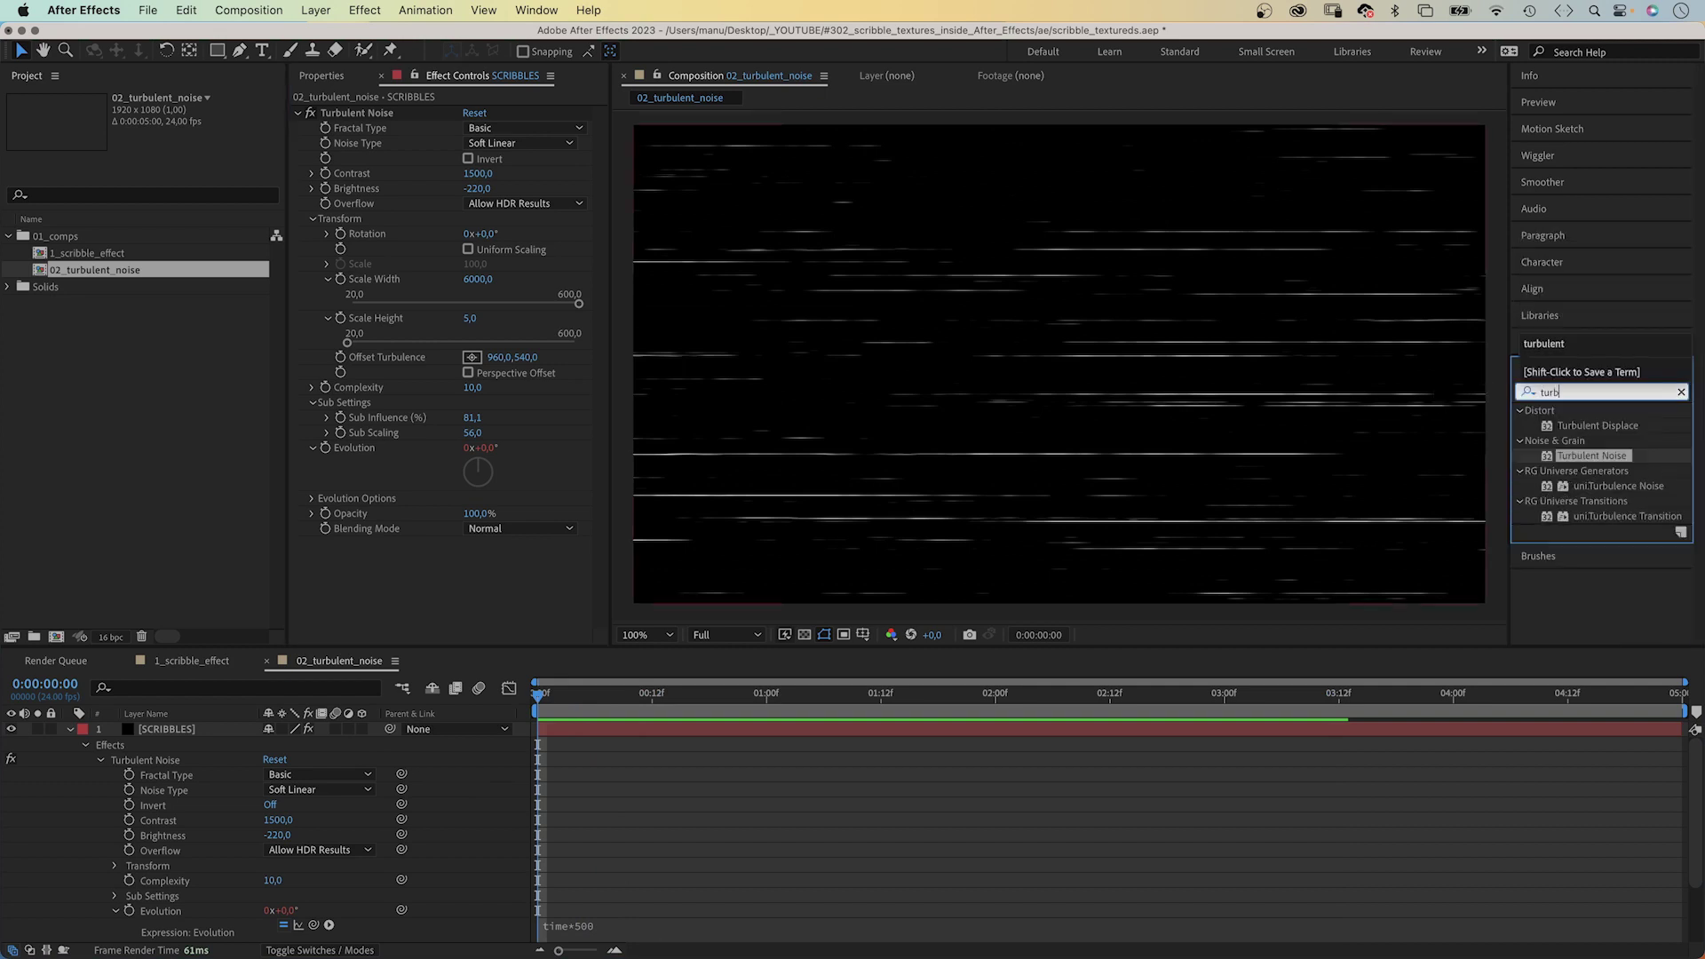
text(ulent)
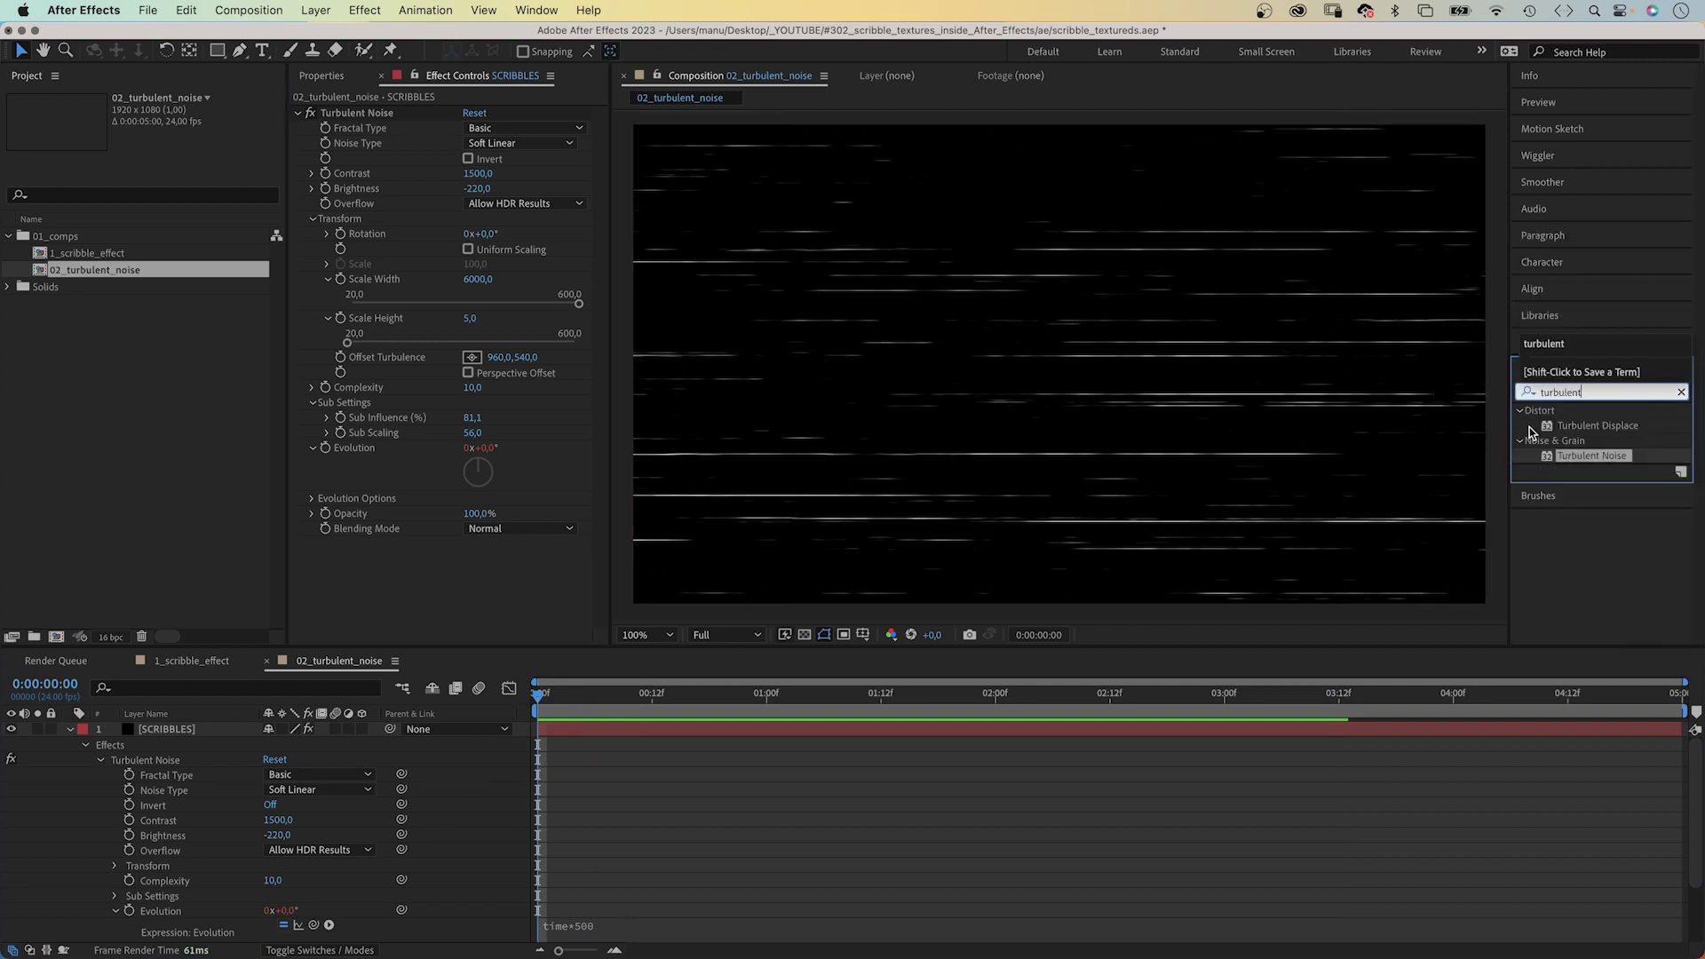
mouse_move(1531, 428)
mouse_down()
mouse_move(1563, 428)
mouse_move(503, 604)
mouse_up()
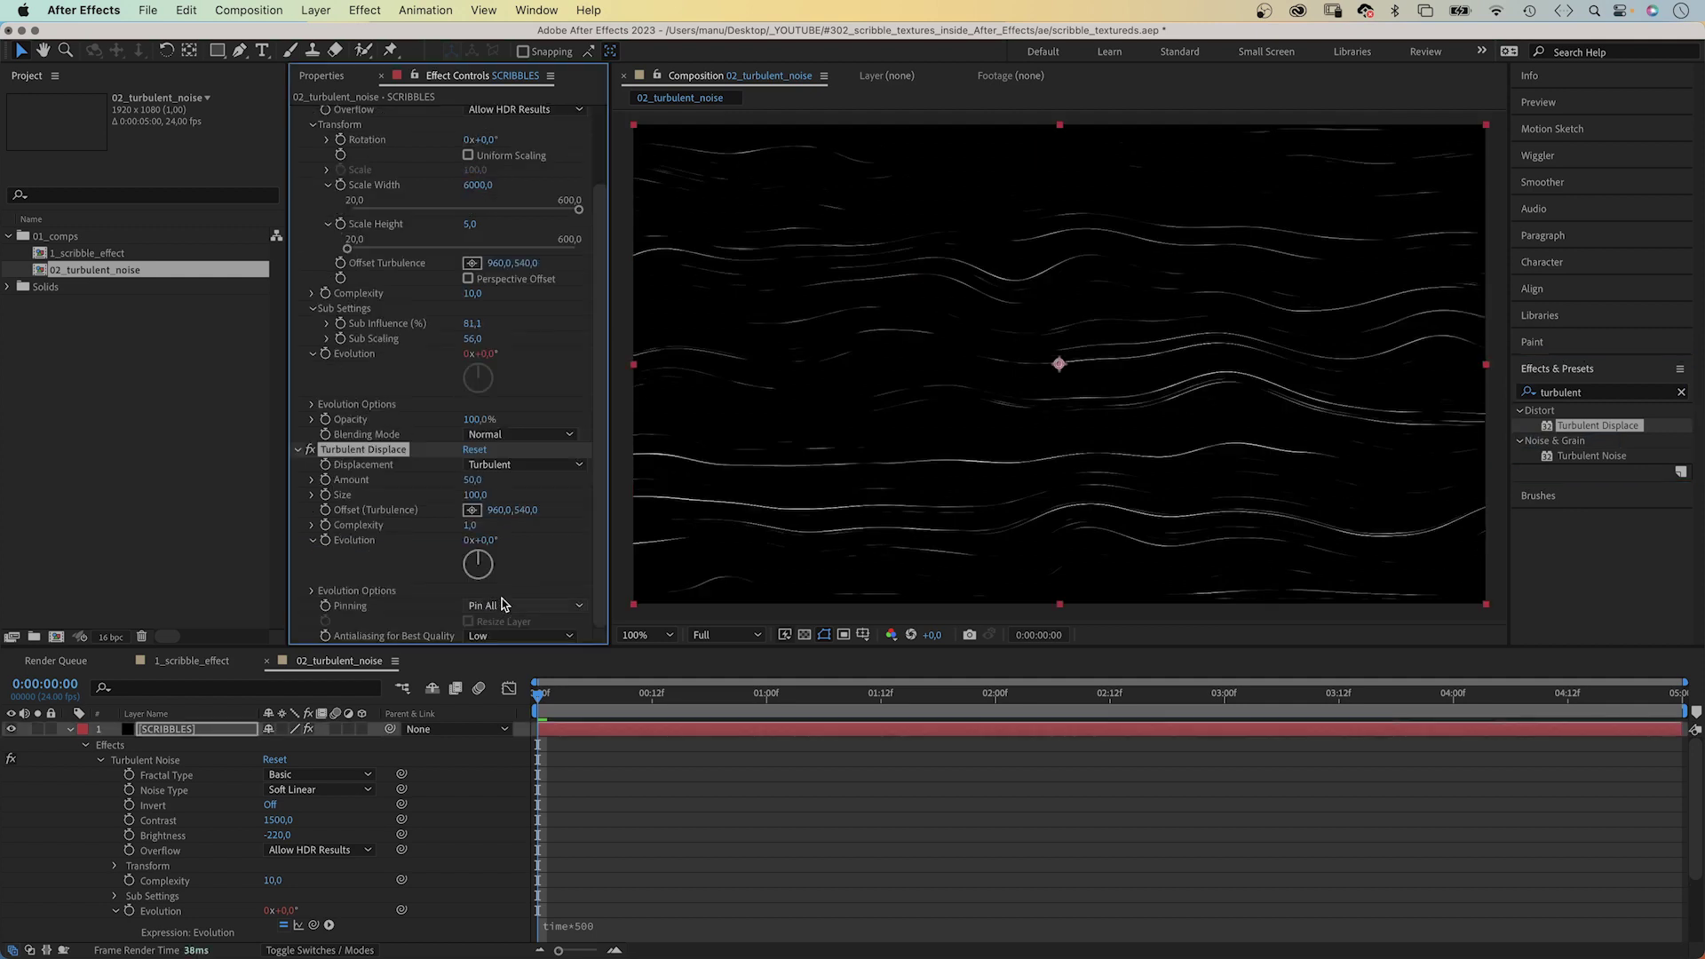
click(471, 480)
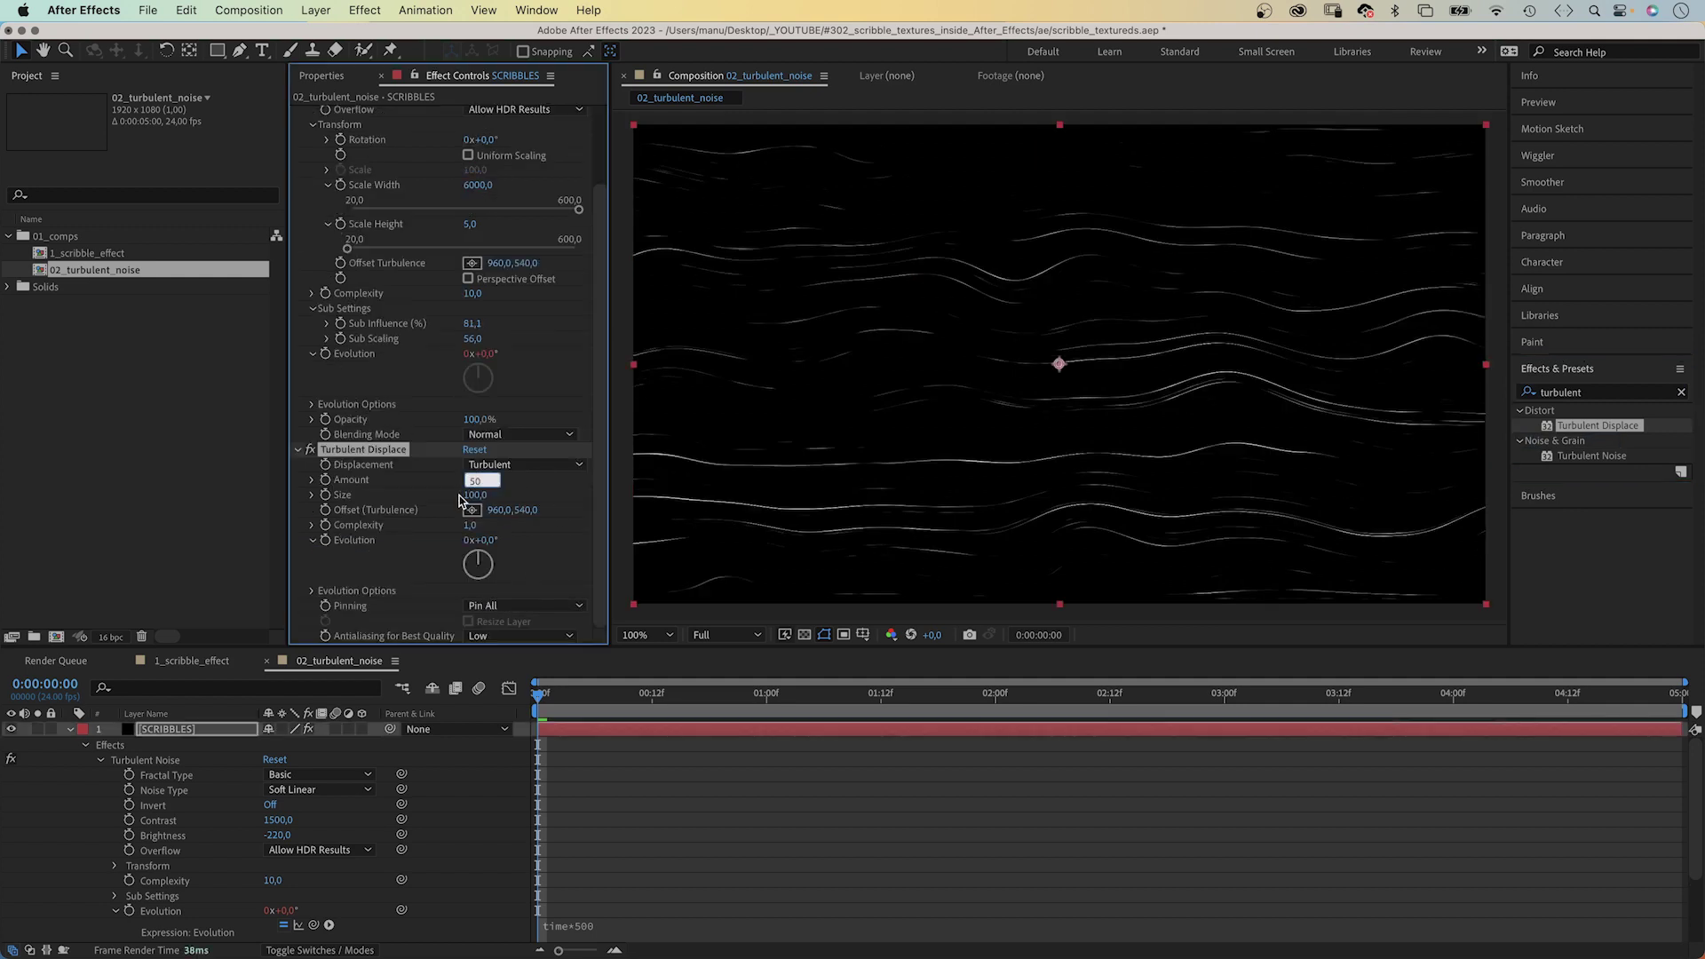
key(Tab)
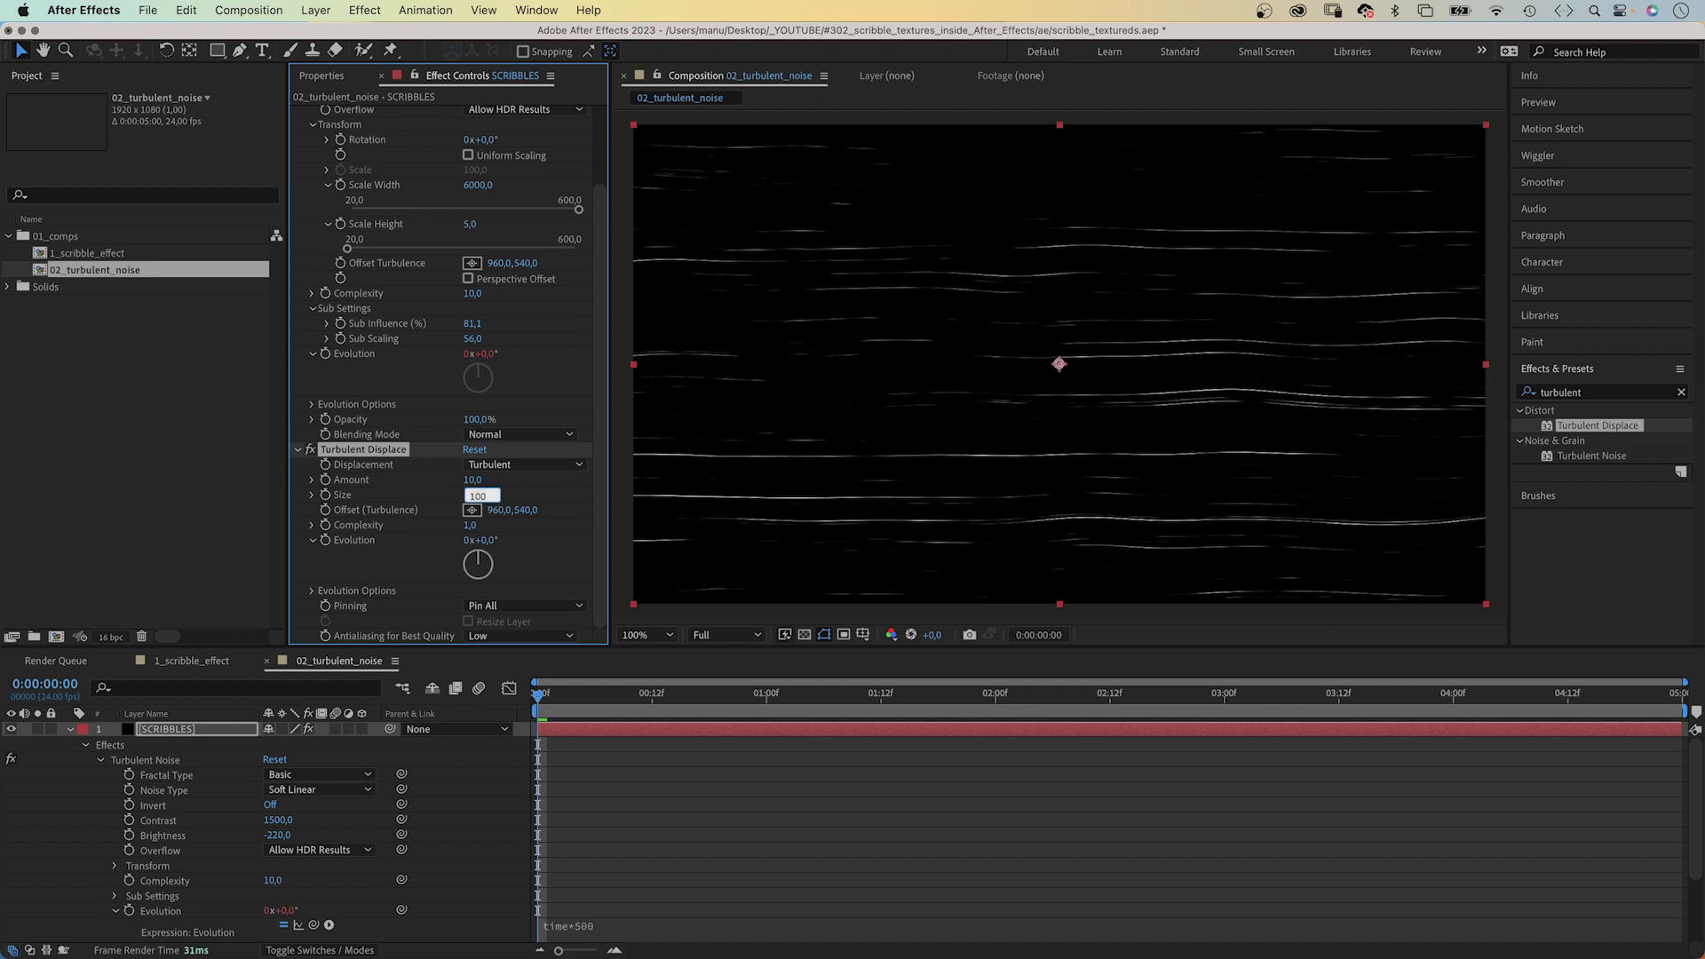
key(Return)
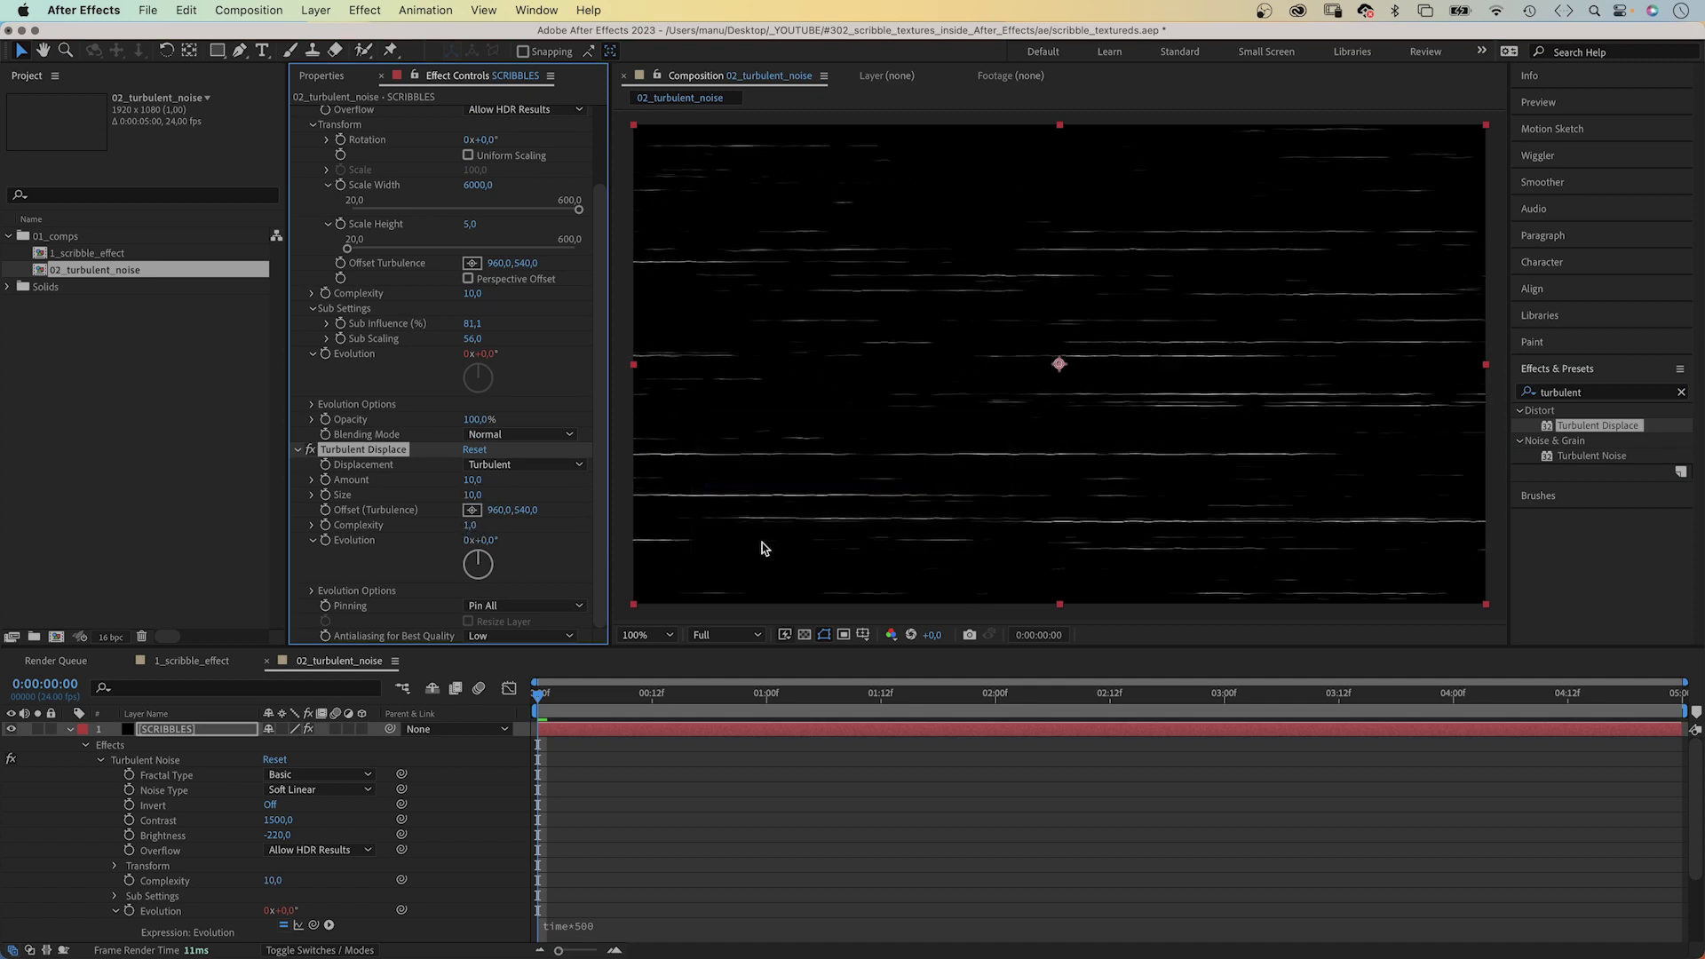
Toggle Turbulent Displace off and on to compare, then duplicate it as Turbulent Displace 2
click(311, 455)
click(311, 452)
key(super+d)
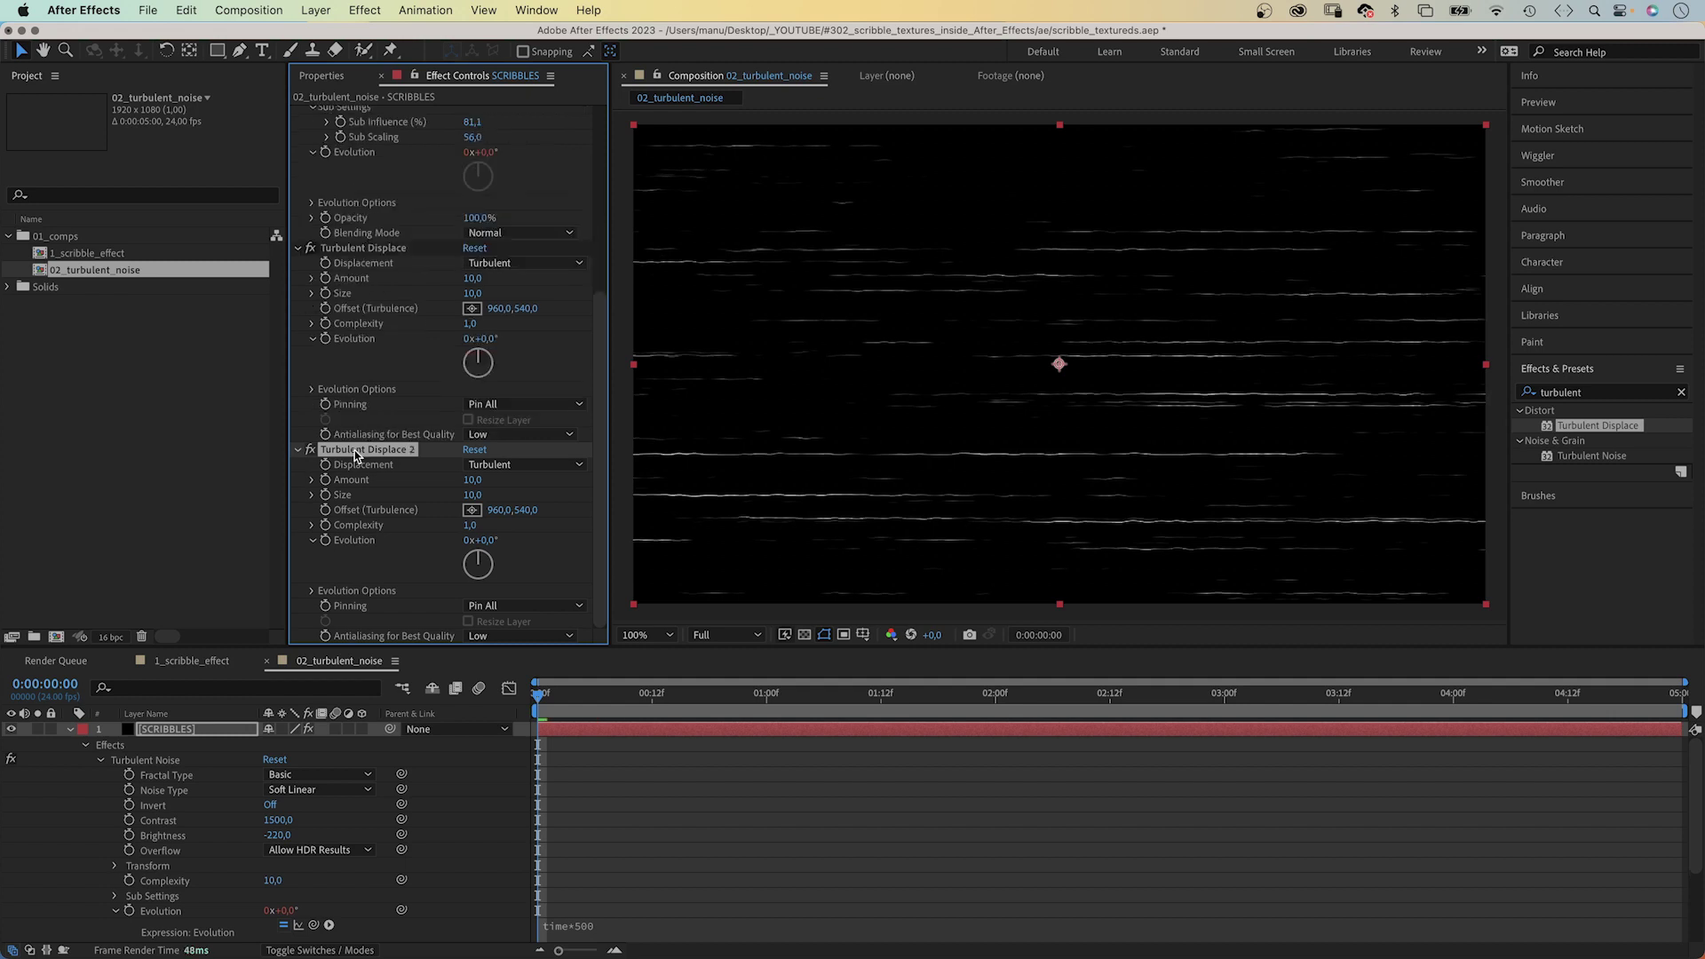
Set Turbulent Displace 2 Size to 400, drive Evolution with a time*100 expression, and preview
click(473, 495)
key(Return)
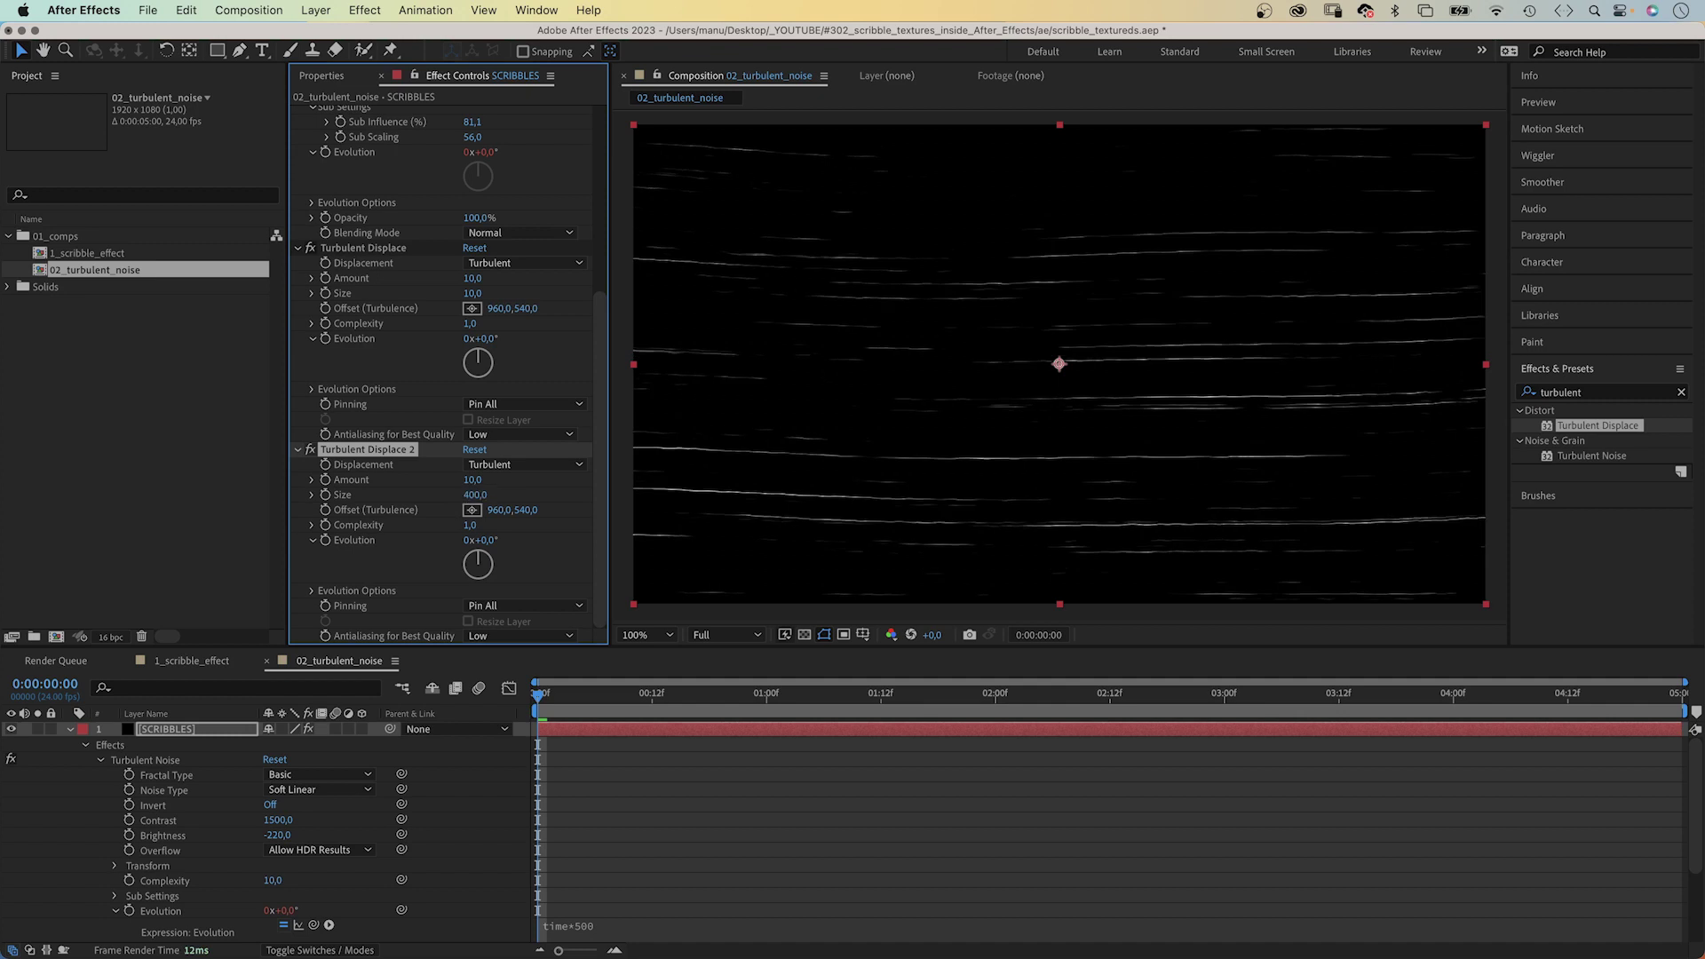
alt+click(325, 540)
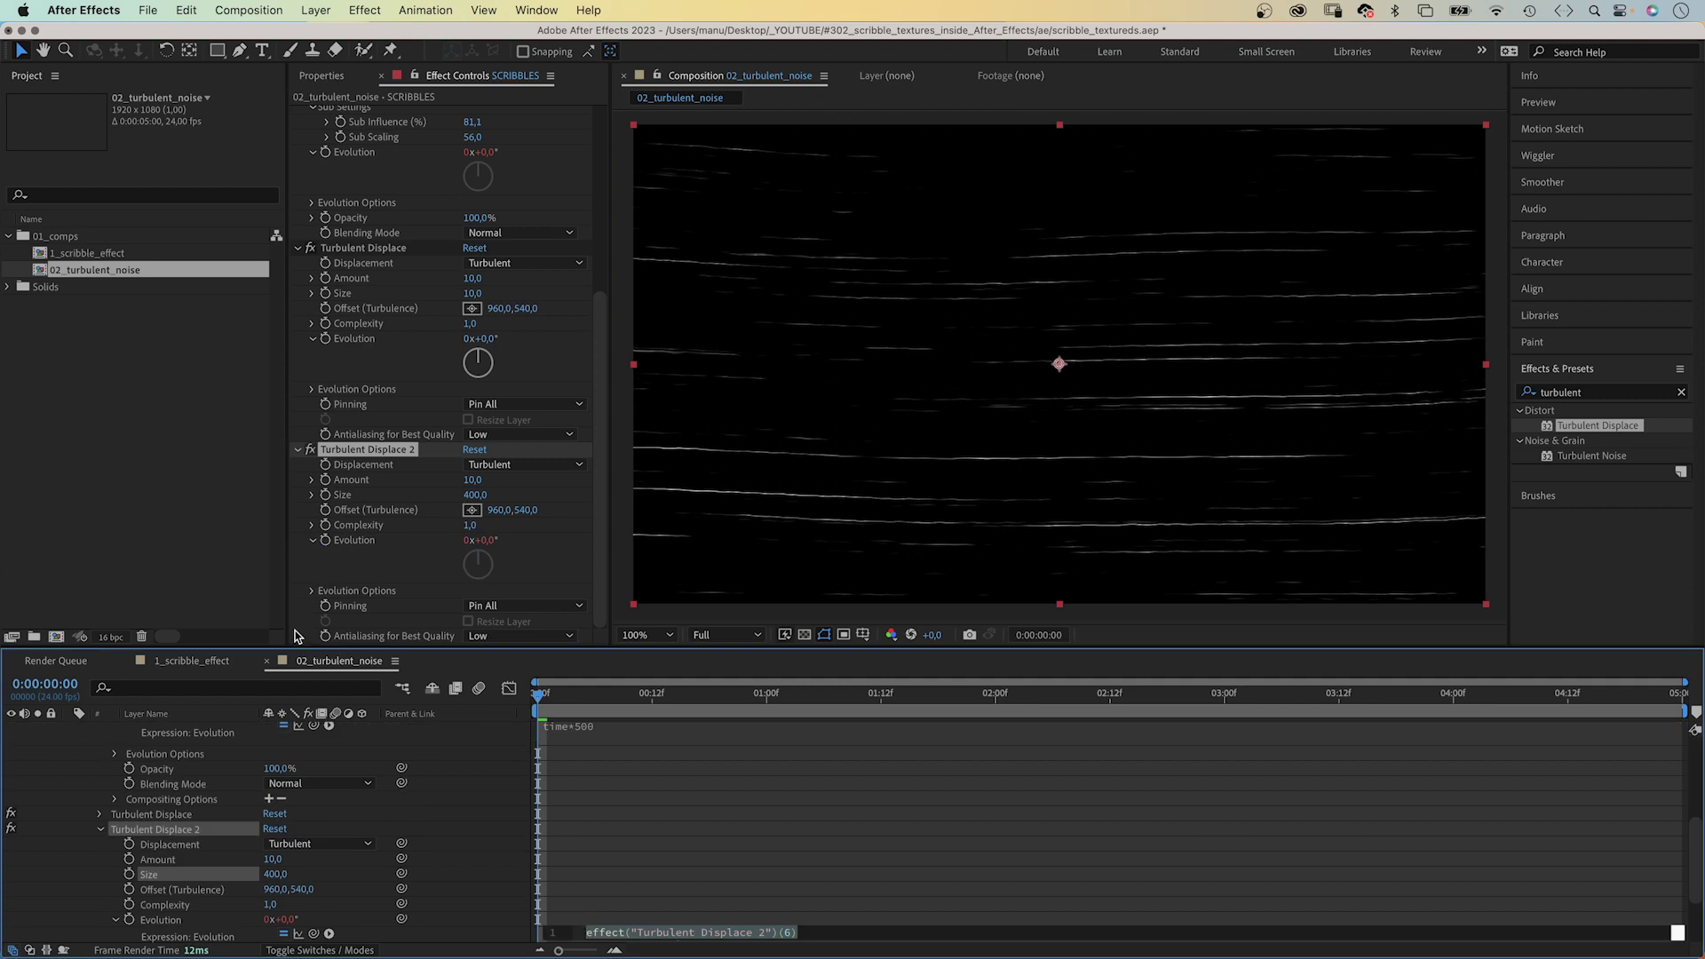
text(time)
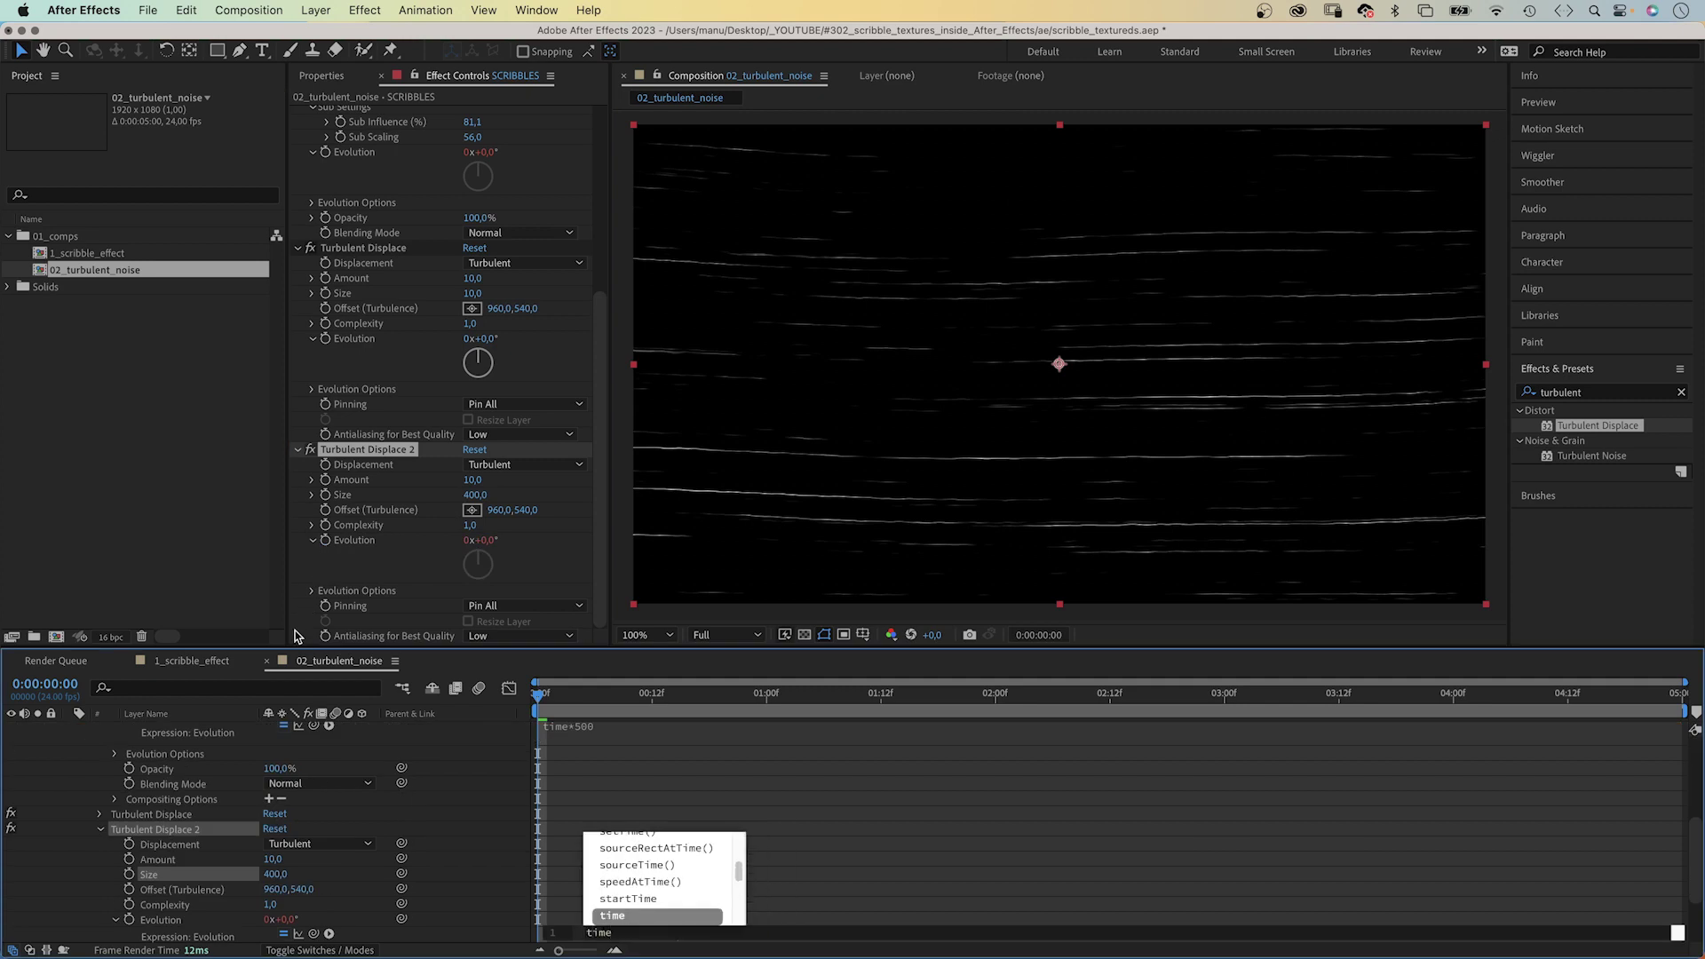
text(*)
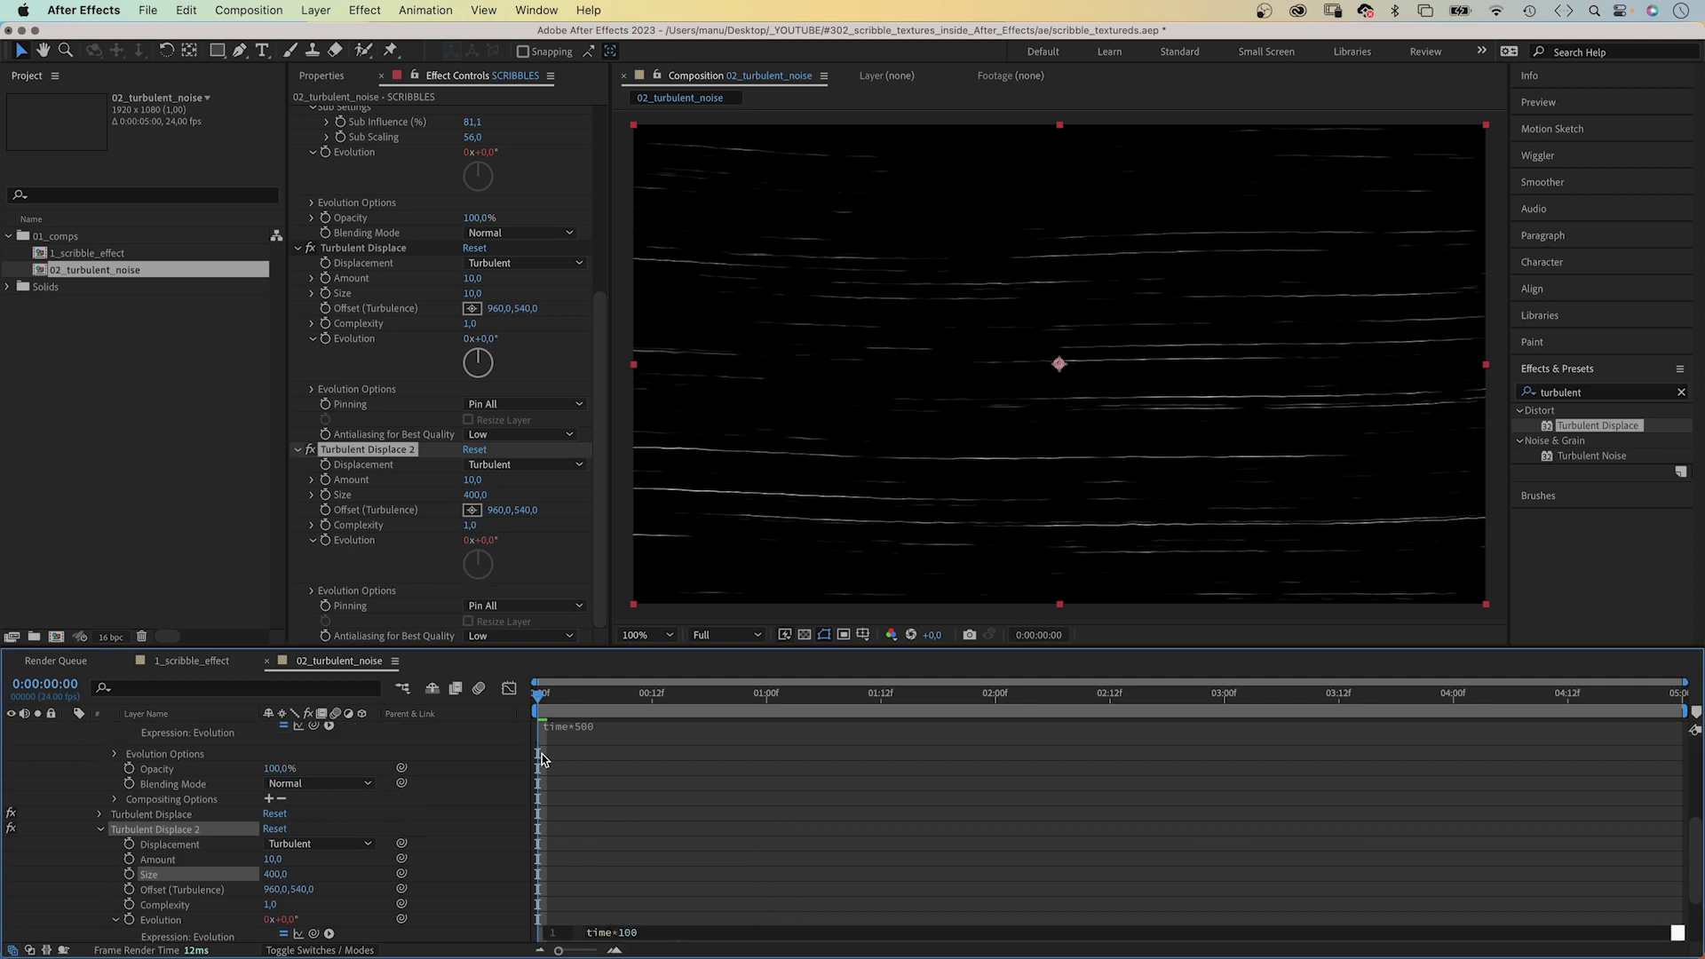
click(483, 766)
key(space)
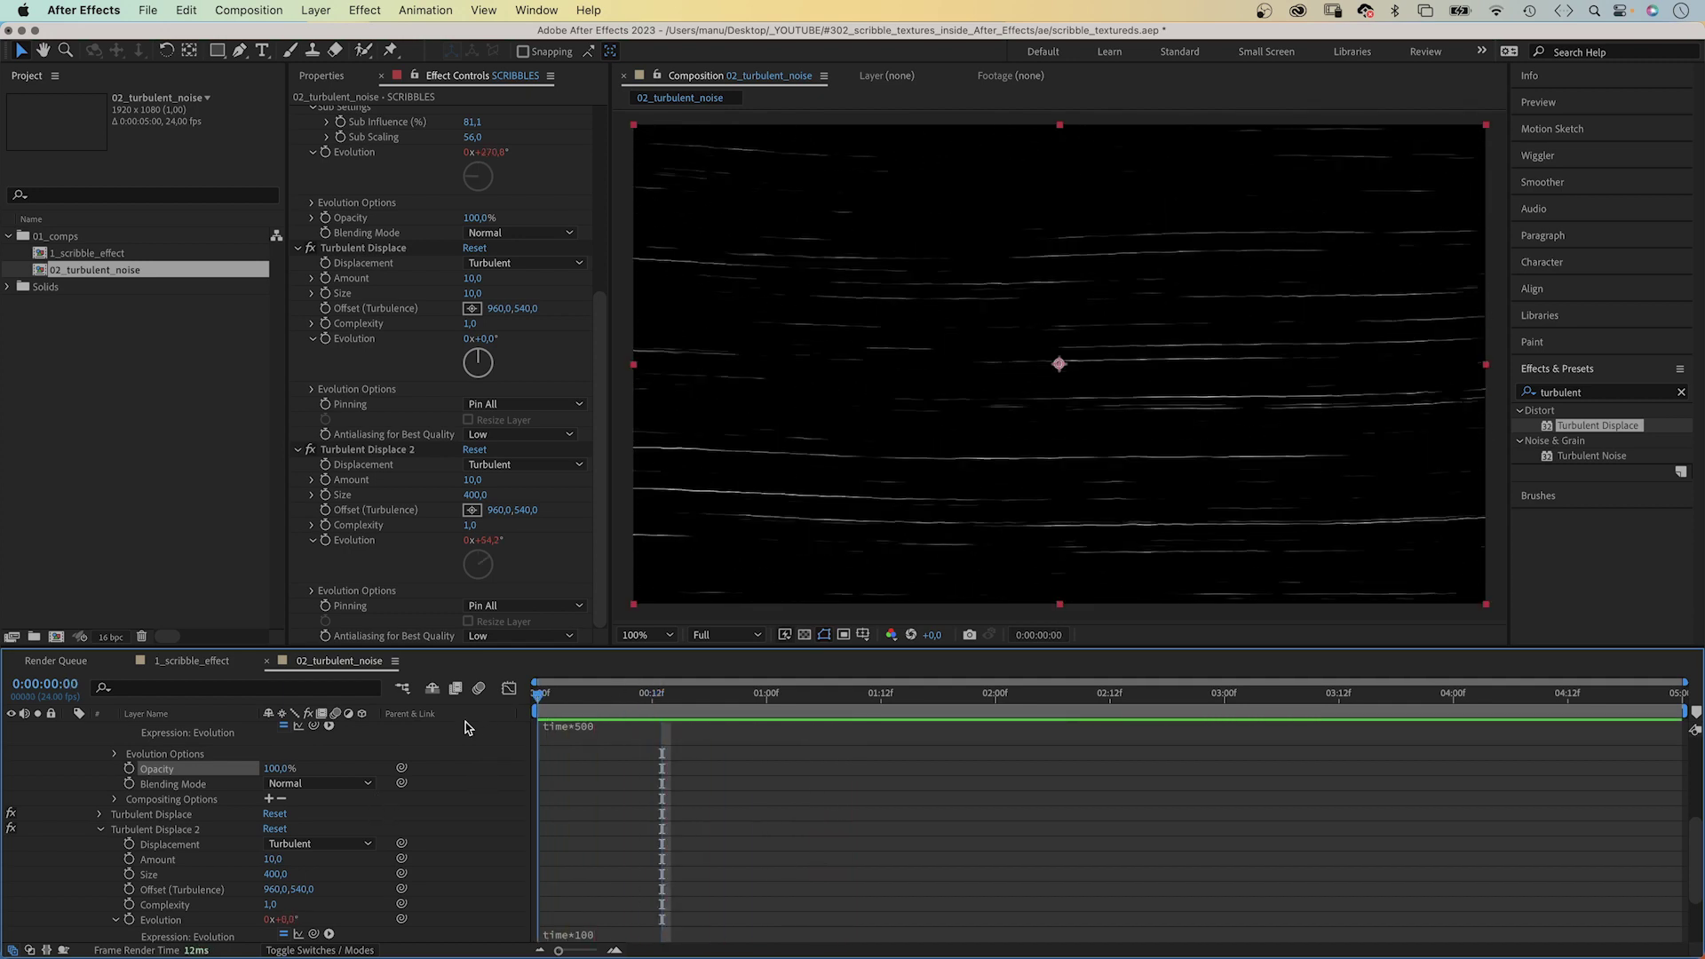
key(space)
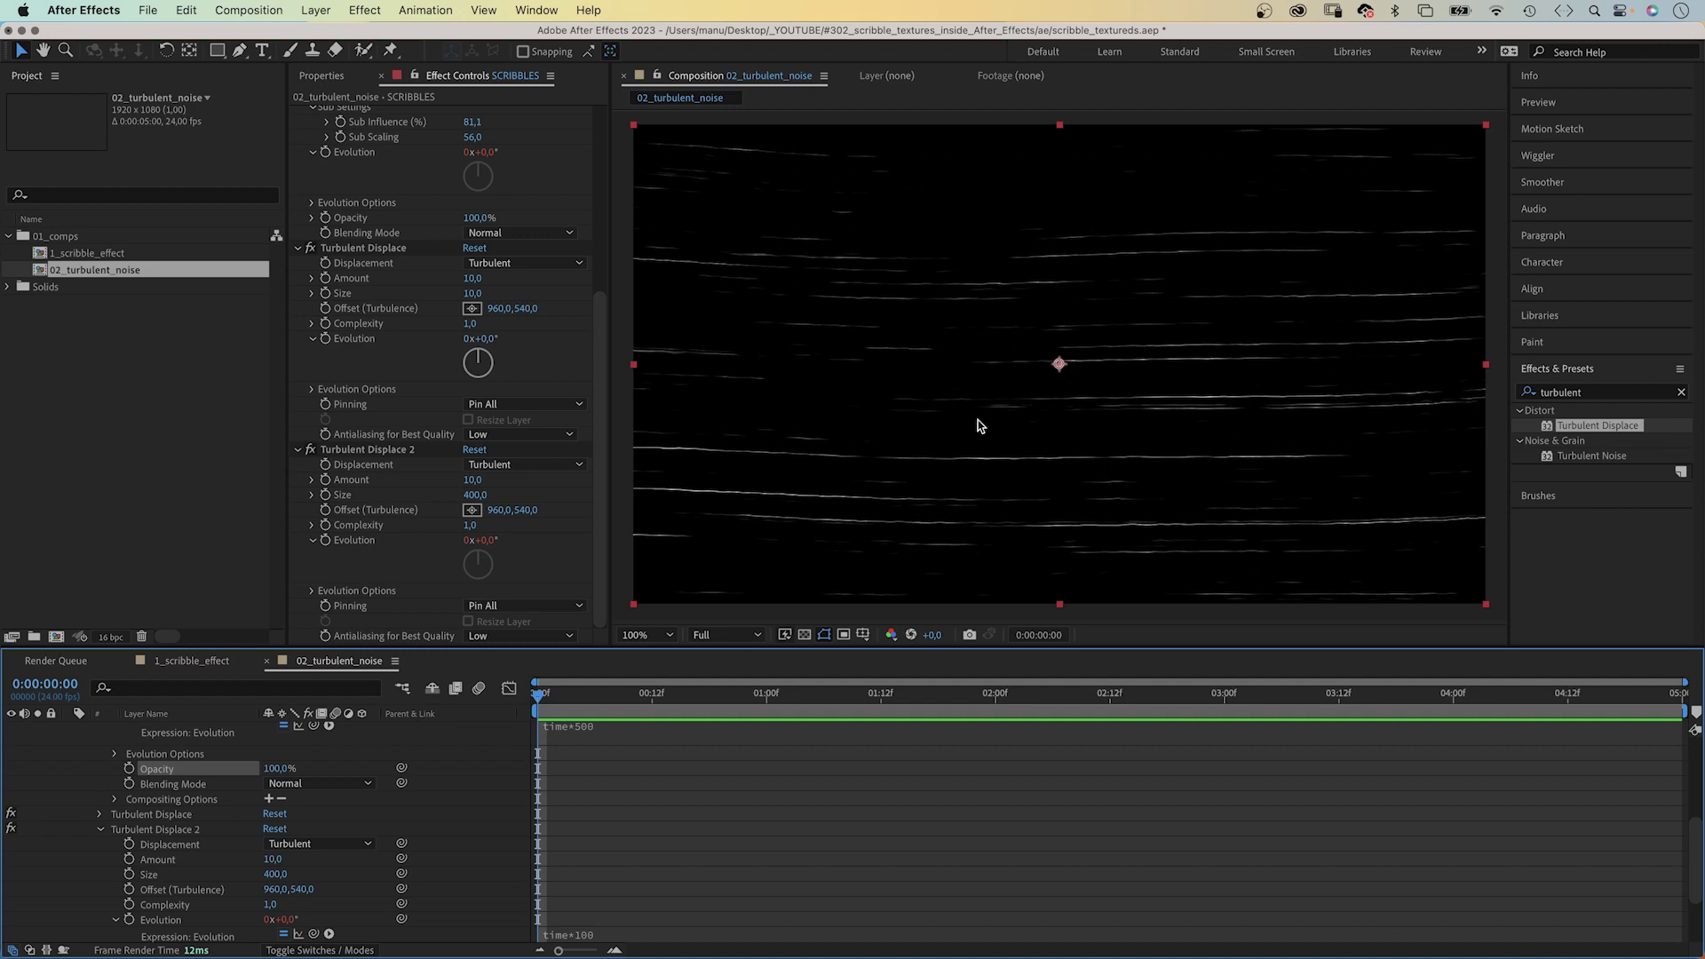
Apply a Transform effect to SCRIBBLES and set its Rotation to -49° for diagonal lines
click(1607, 396)
text(transform)
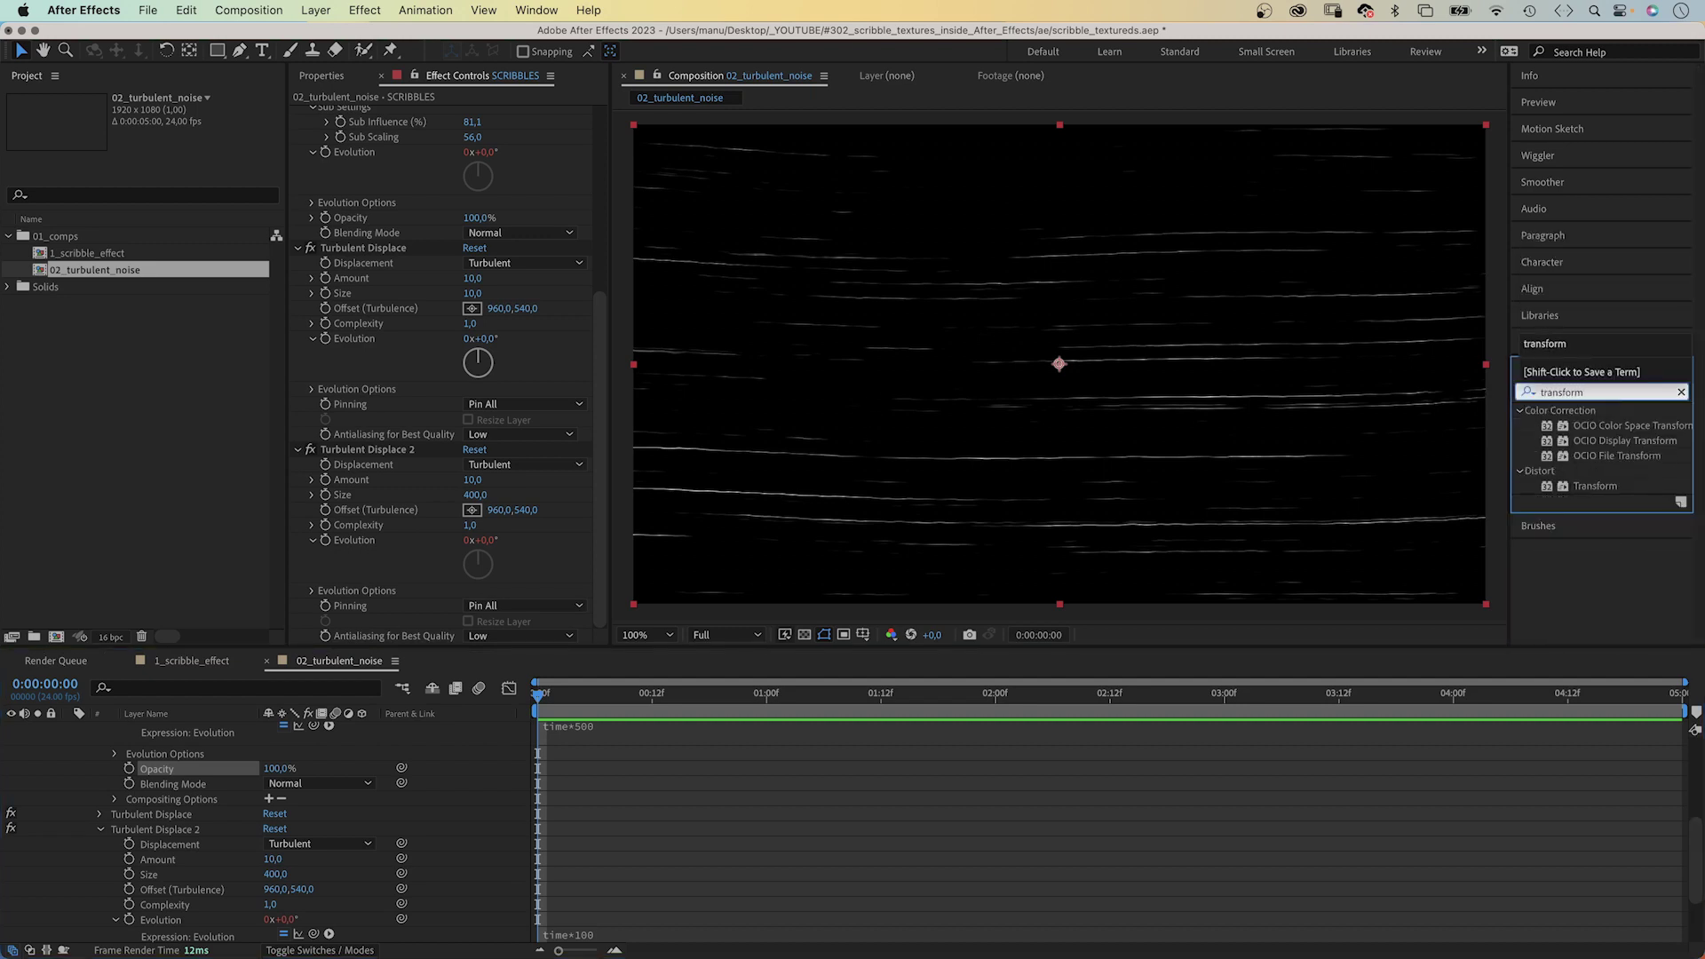
drag(1561, 486, 479, 622)
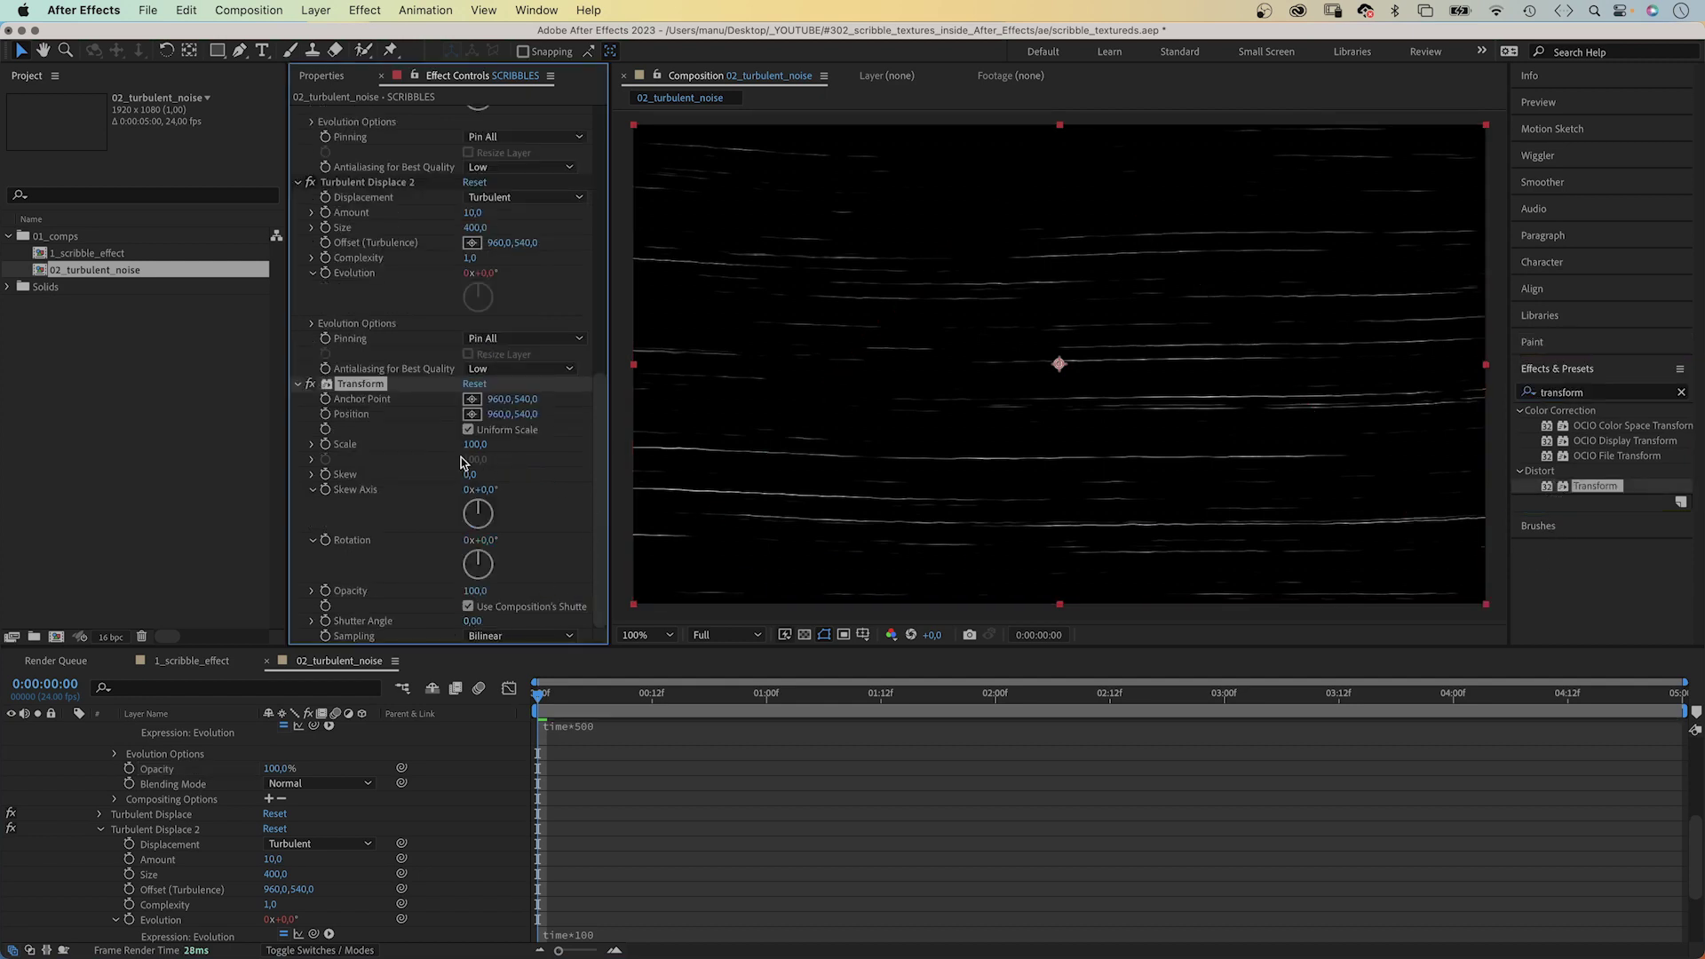
drag(479, 557, 463, 555)
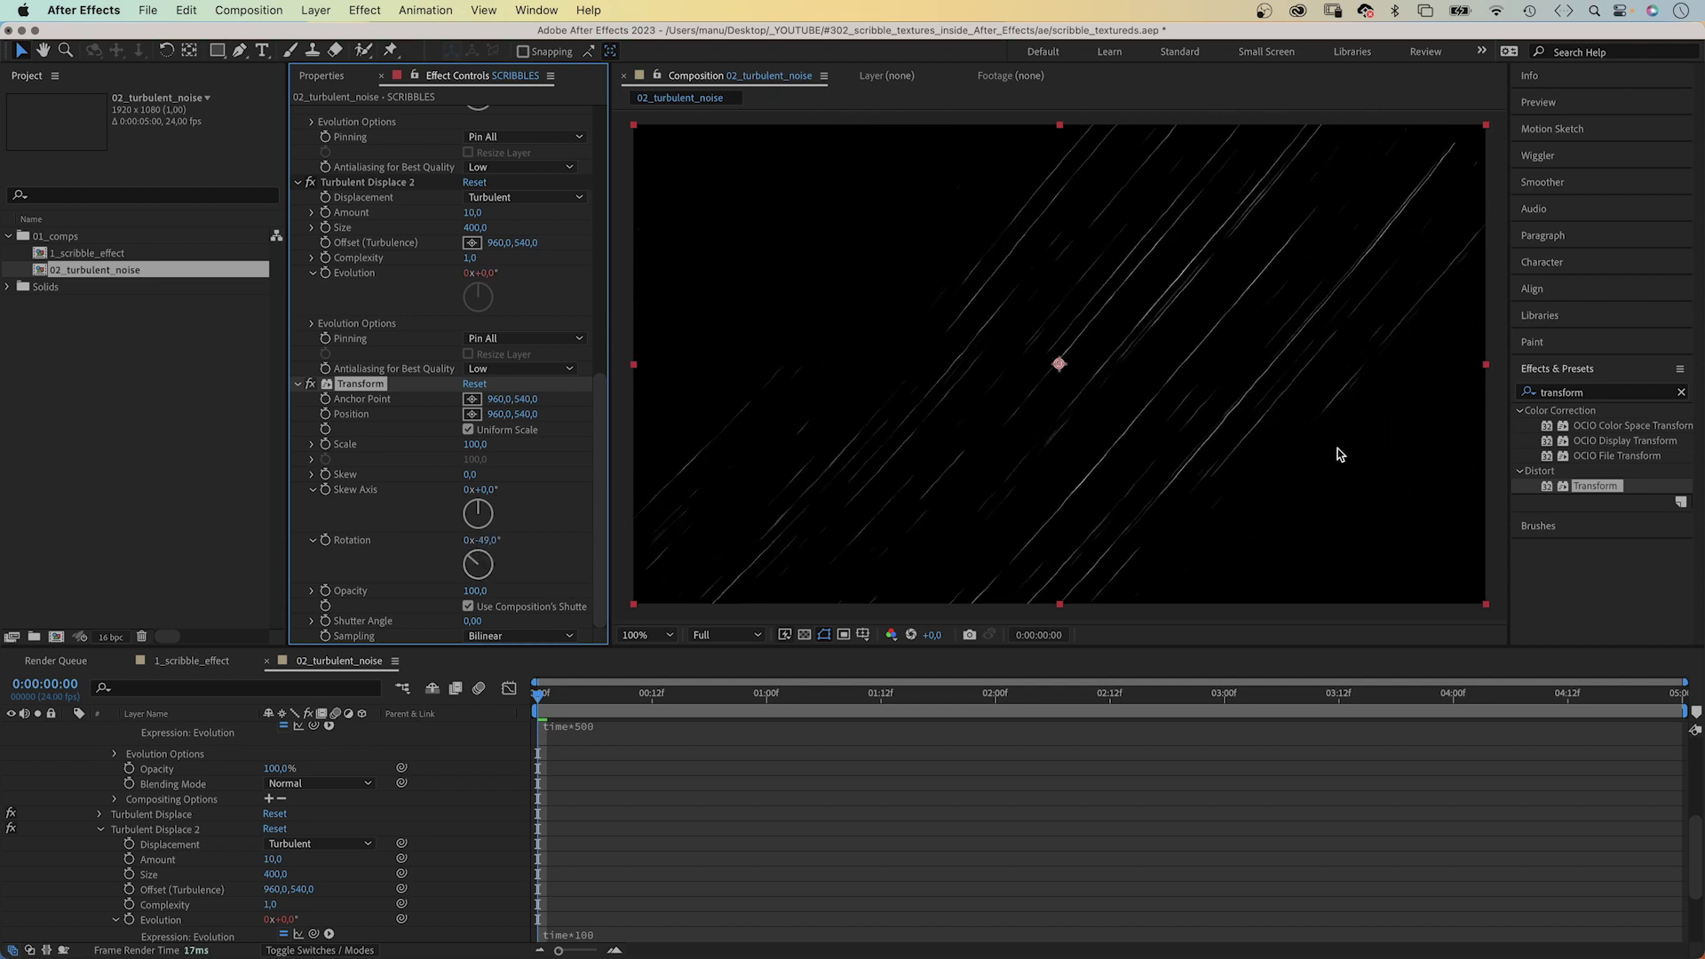
drag(1689, 834, 1689, 760)
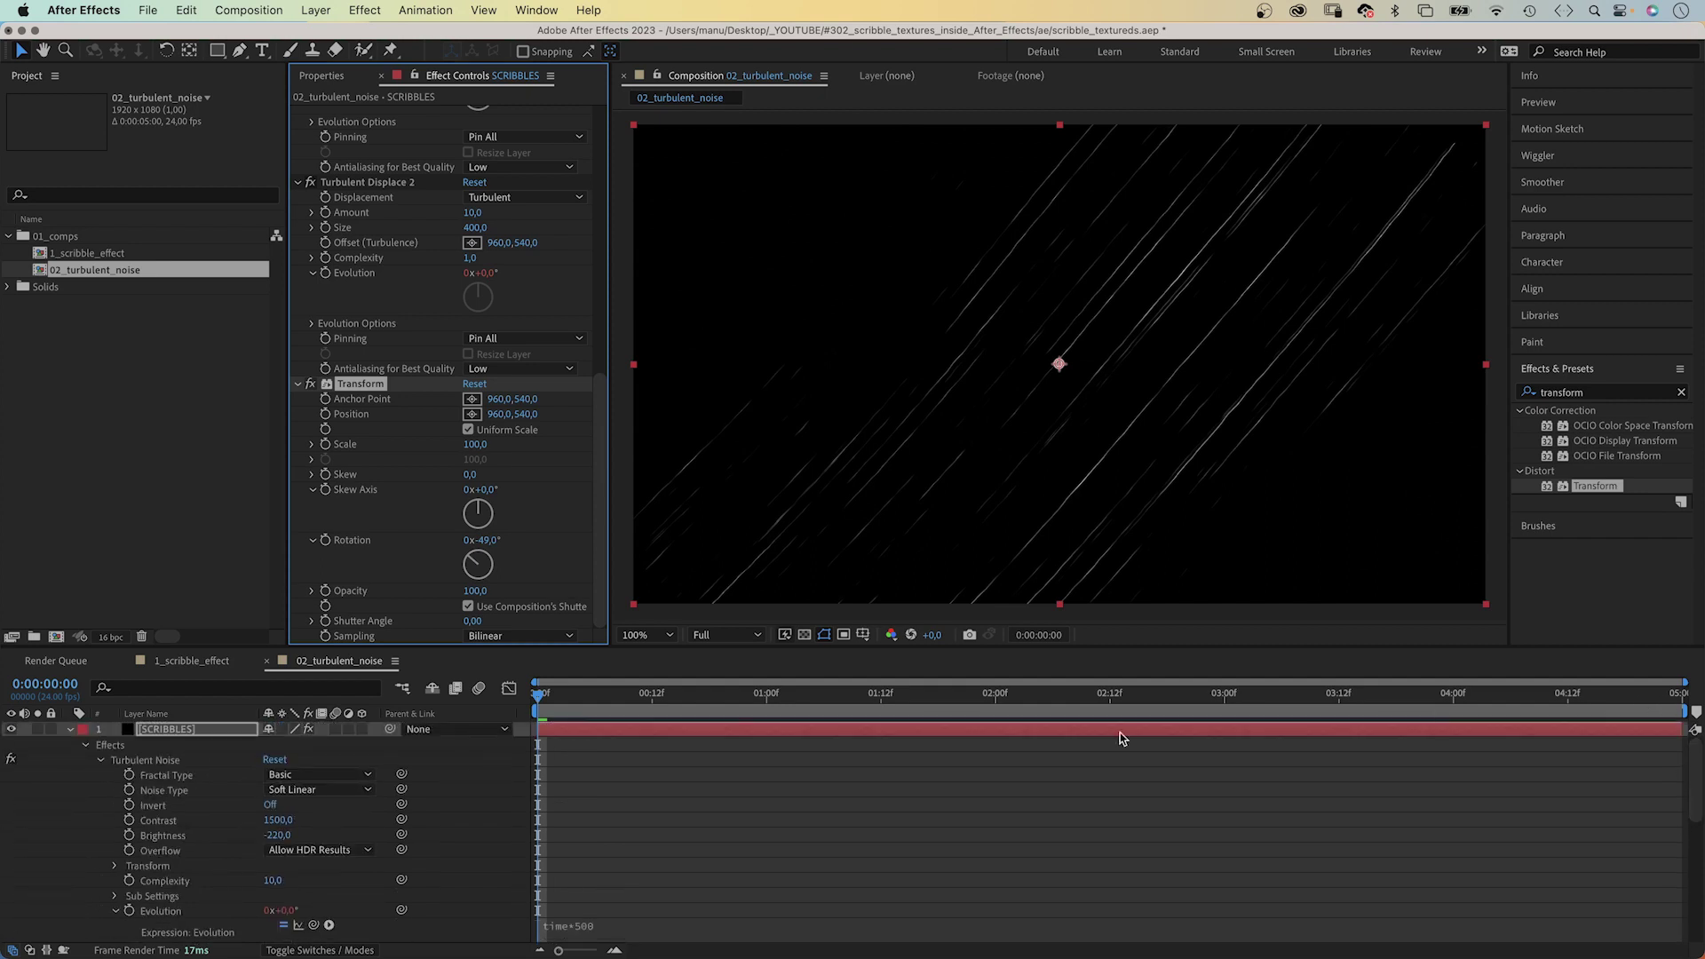
click(182, 729)
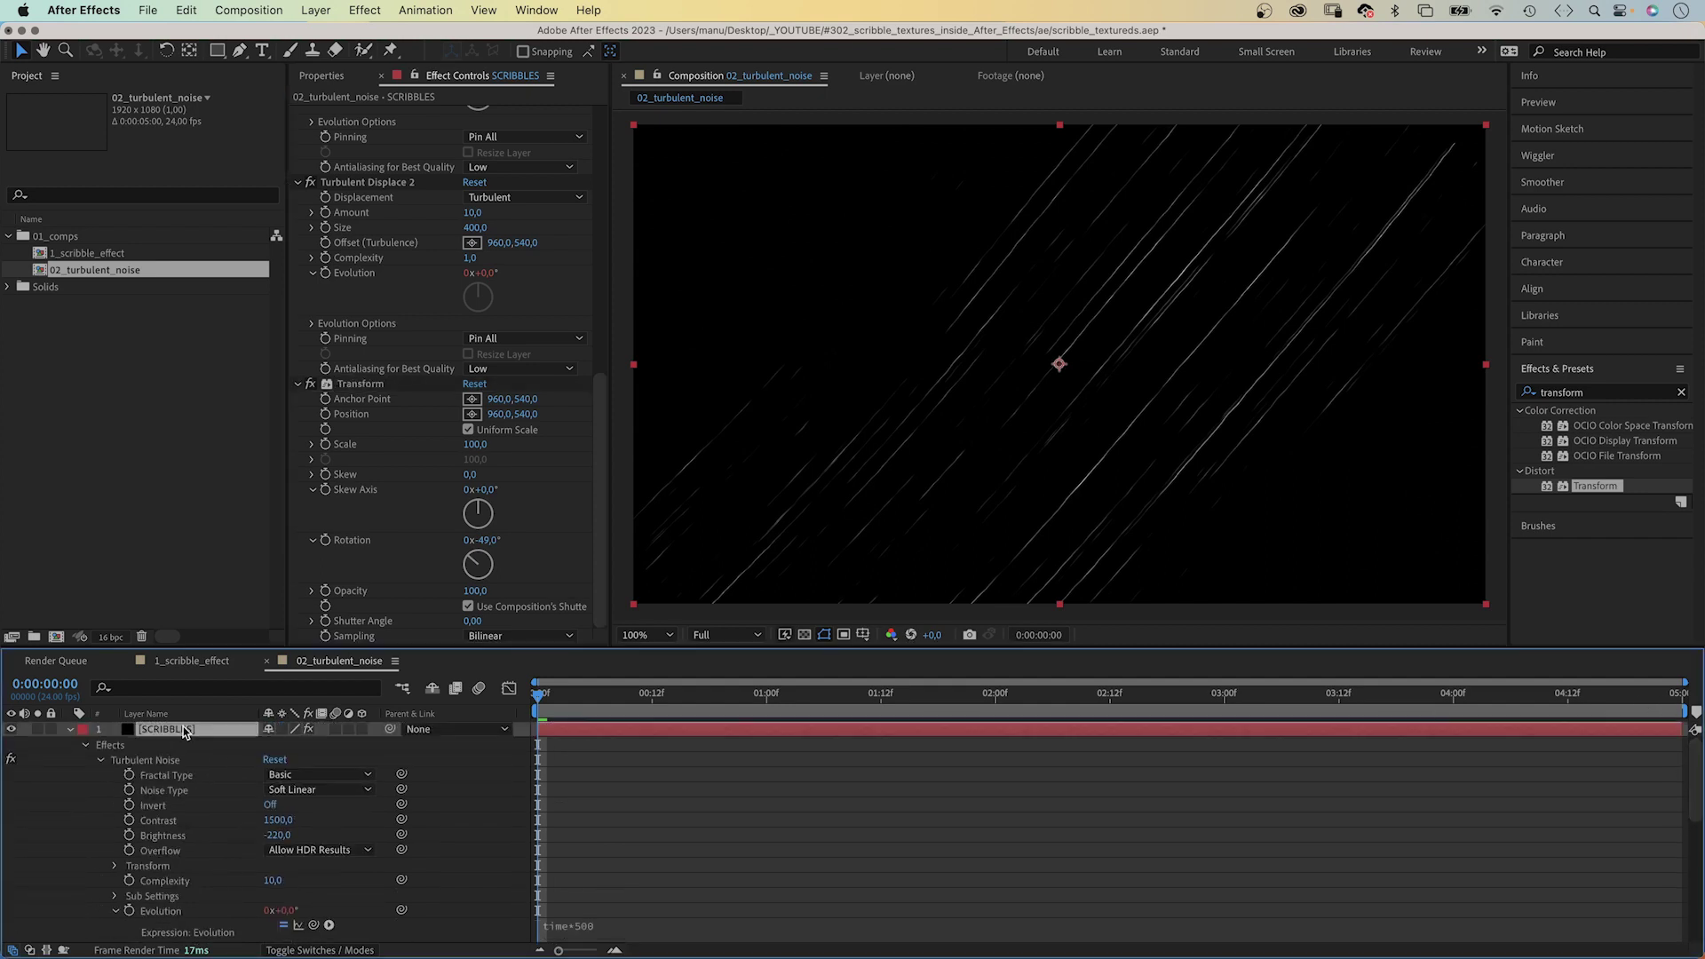
Change the SCRIBBLES solid's height to 2000 px in Solid Settings
click(328, 15)
click(316, 57)
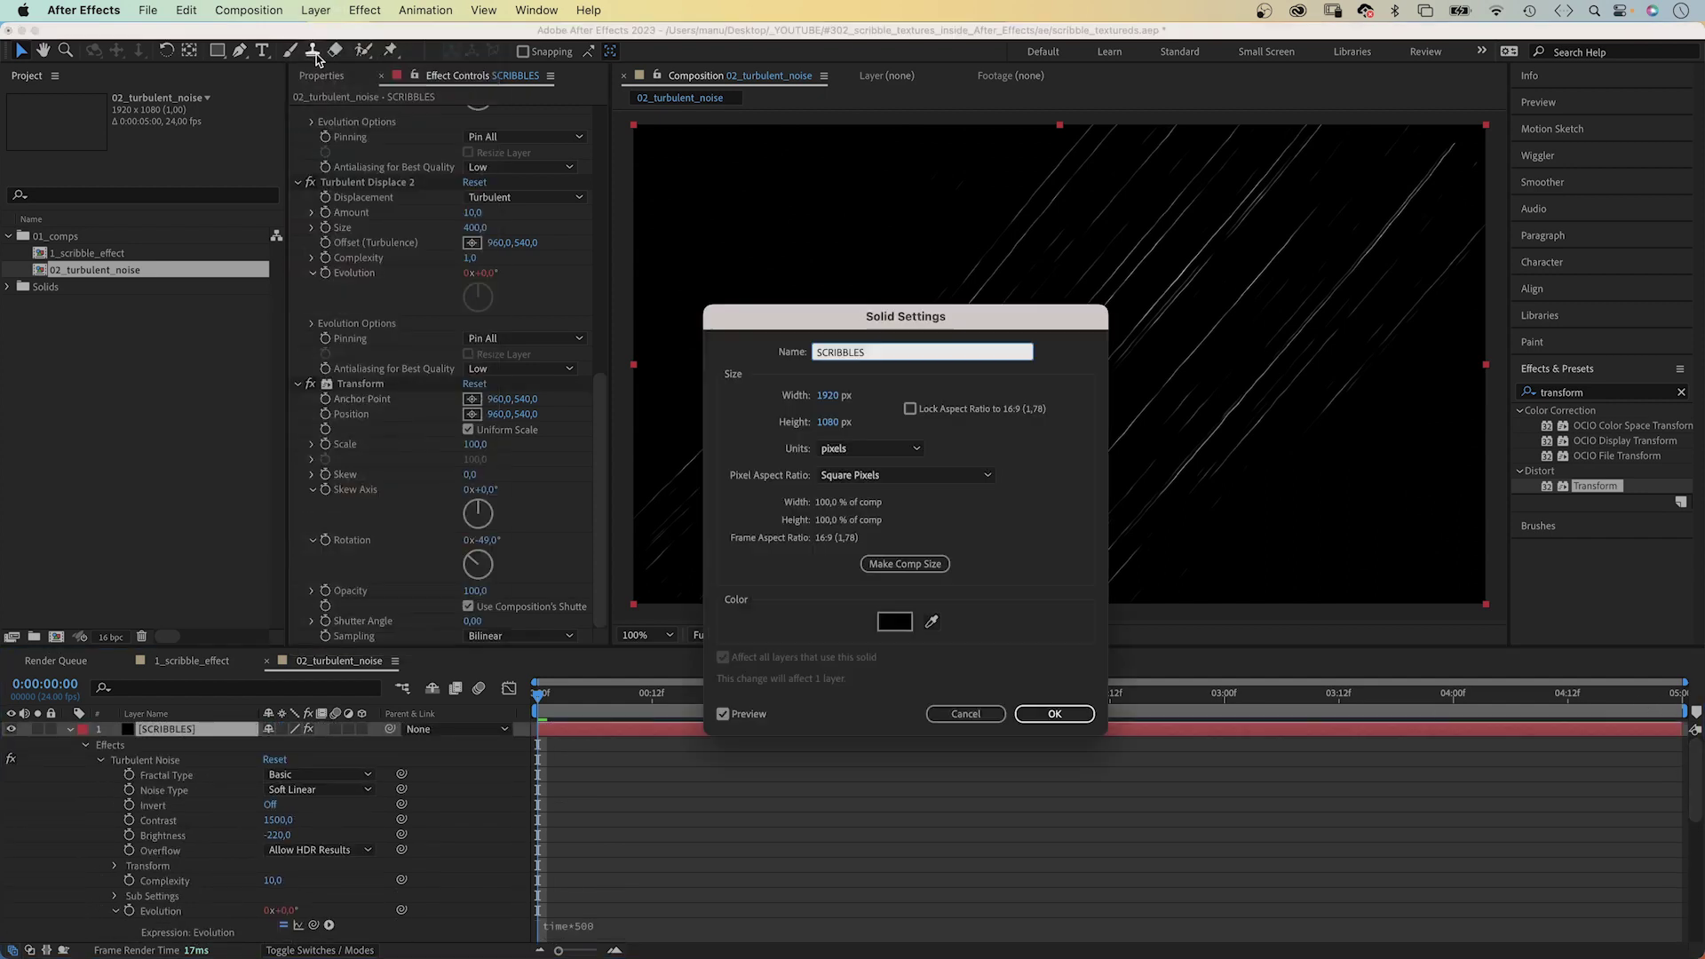
click(833, 424)
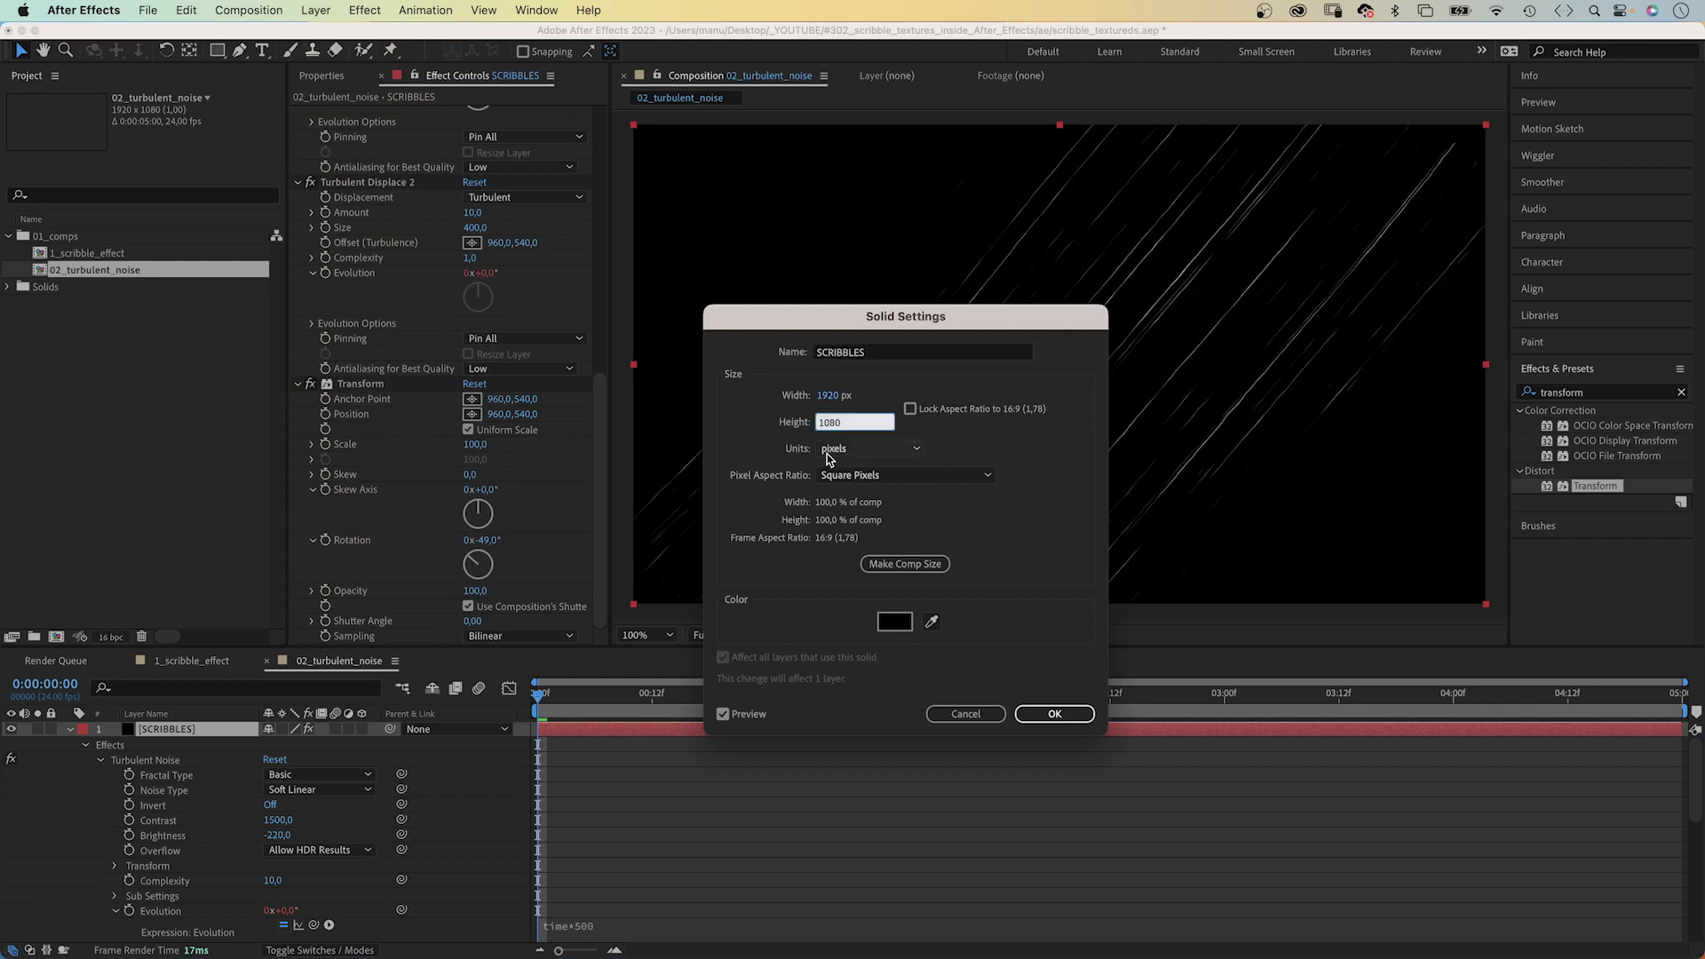
key(BackSpace)
key(BackSpace)
key(BackSpace)
key(BackSpace)
text(2000)
key(Return)
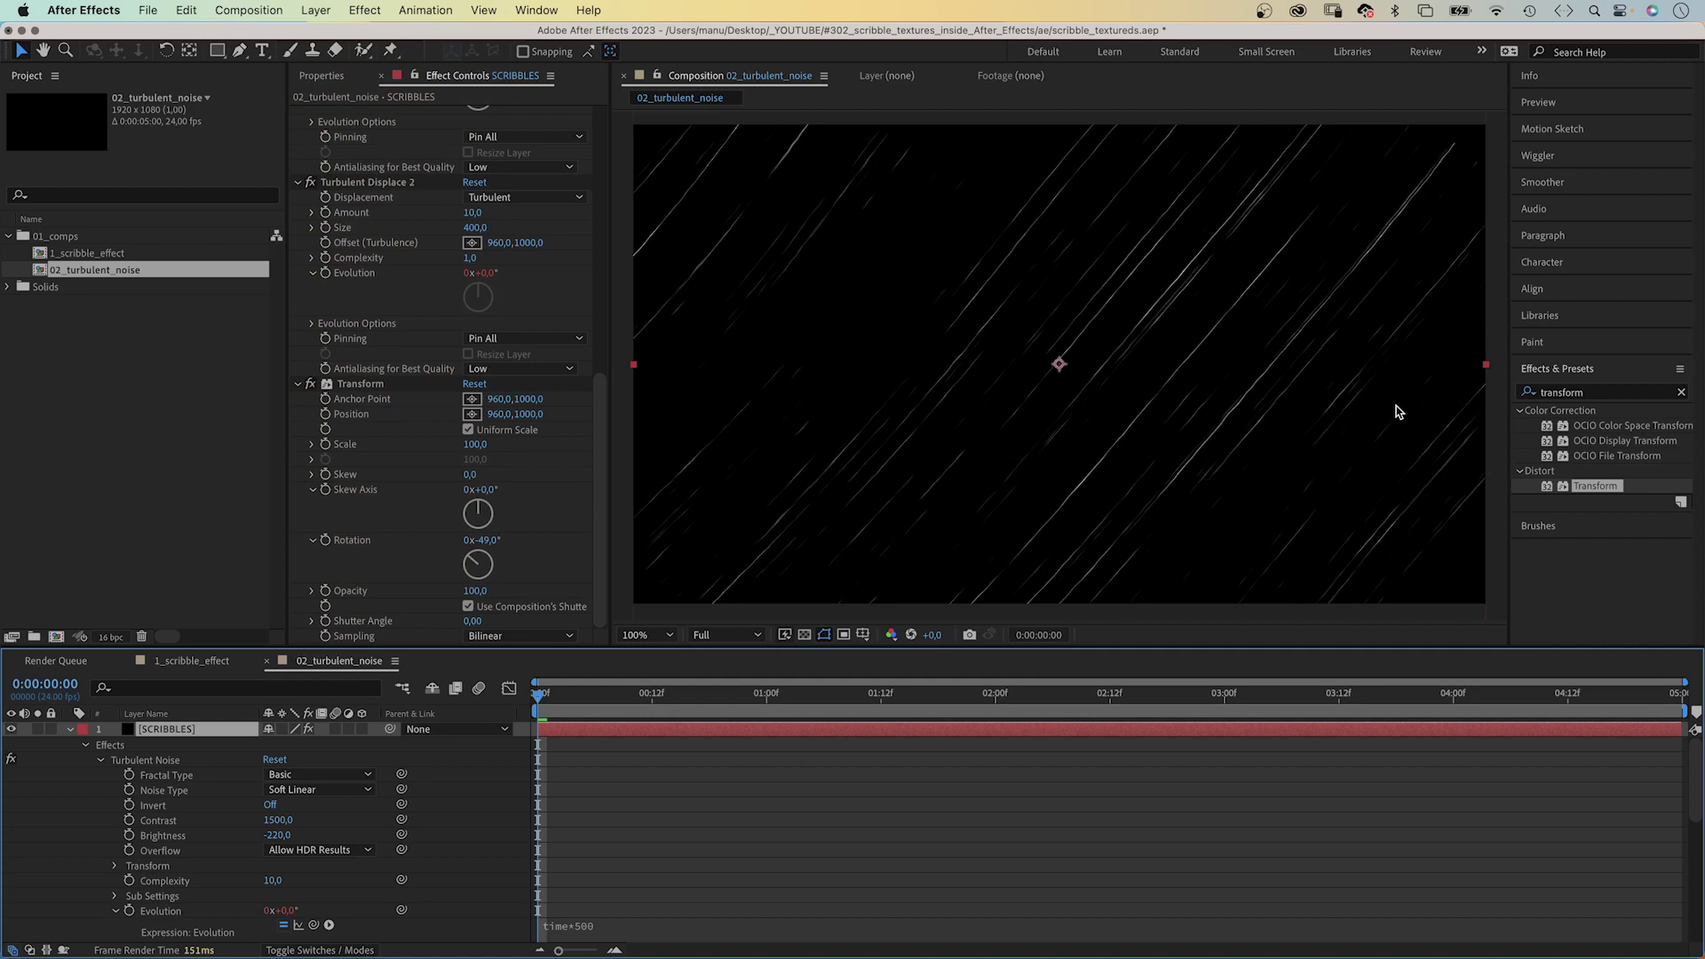
Apply Posterize Time to SCRIBBLES with a Frame Rate of 4
click(1597, 398)
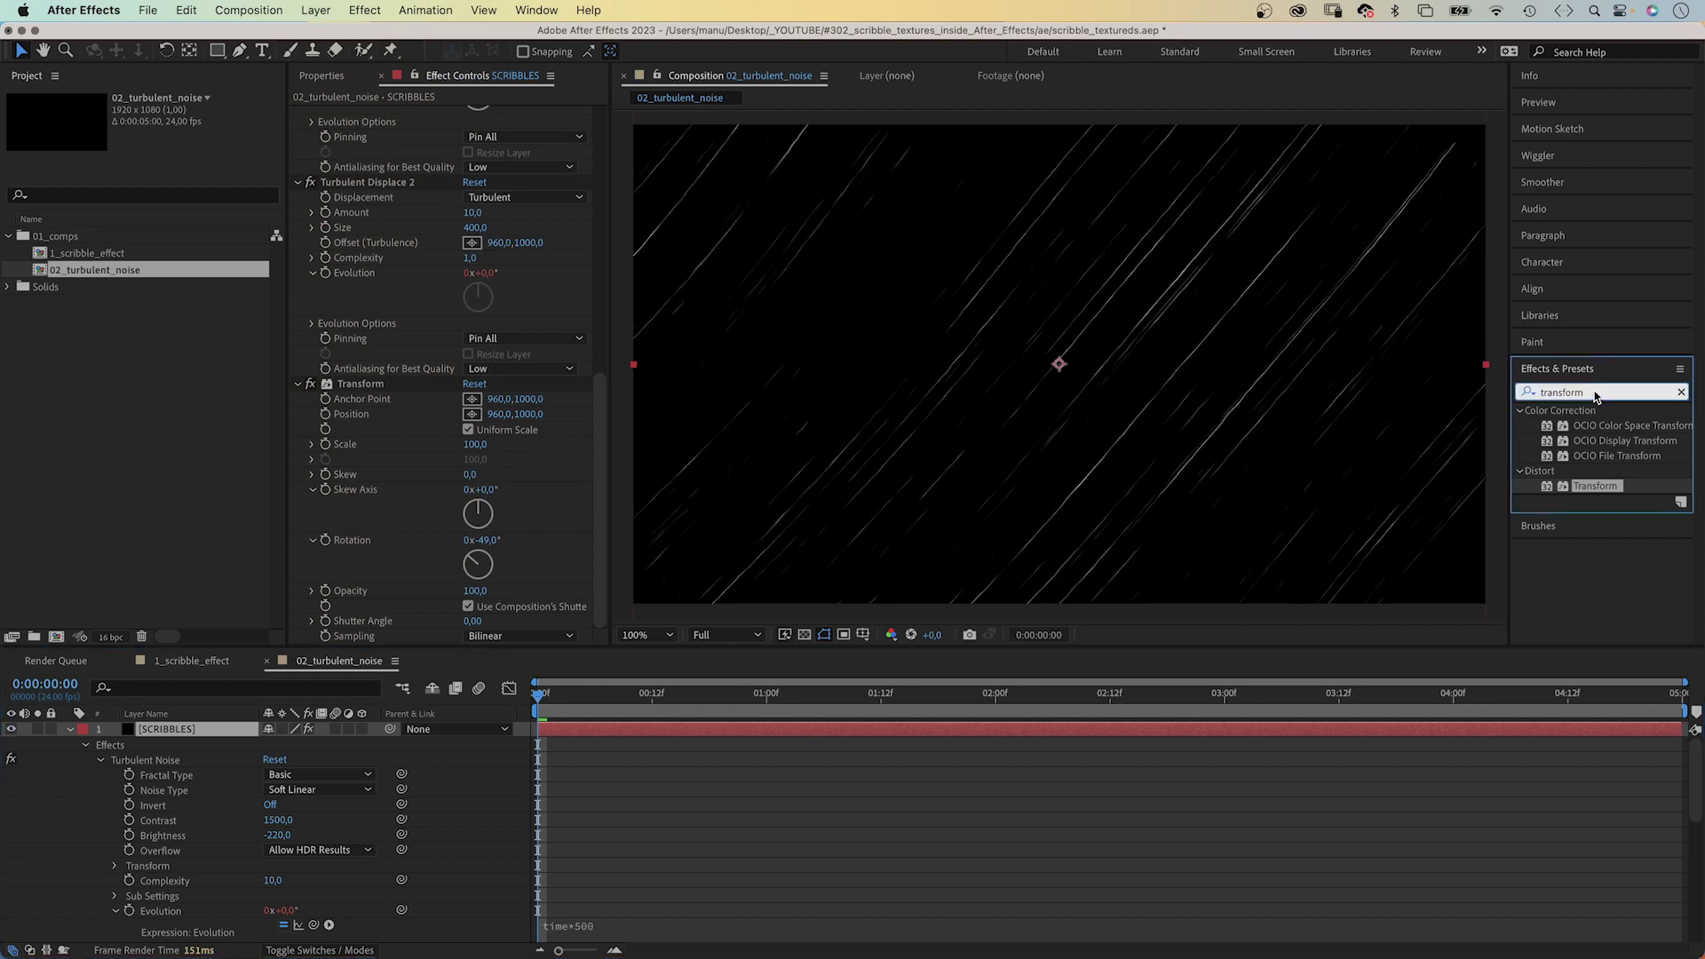
text(post)
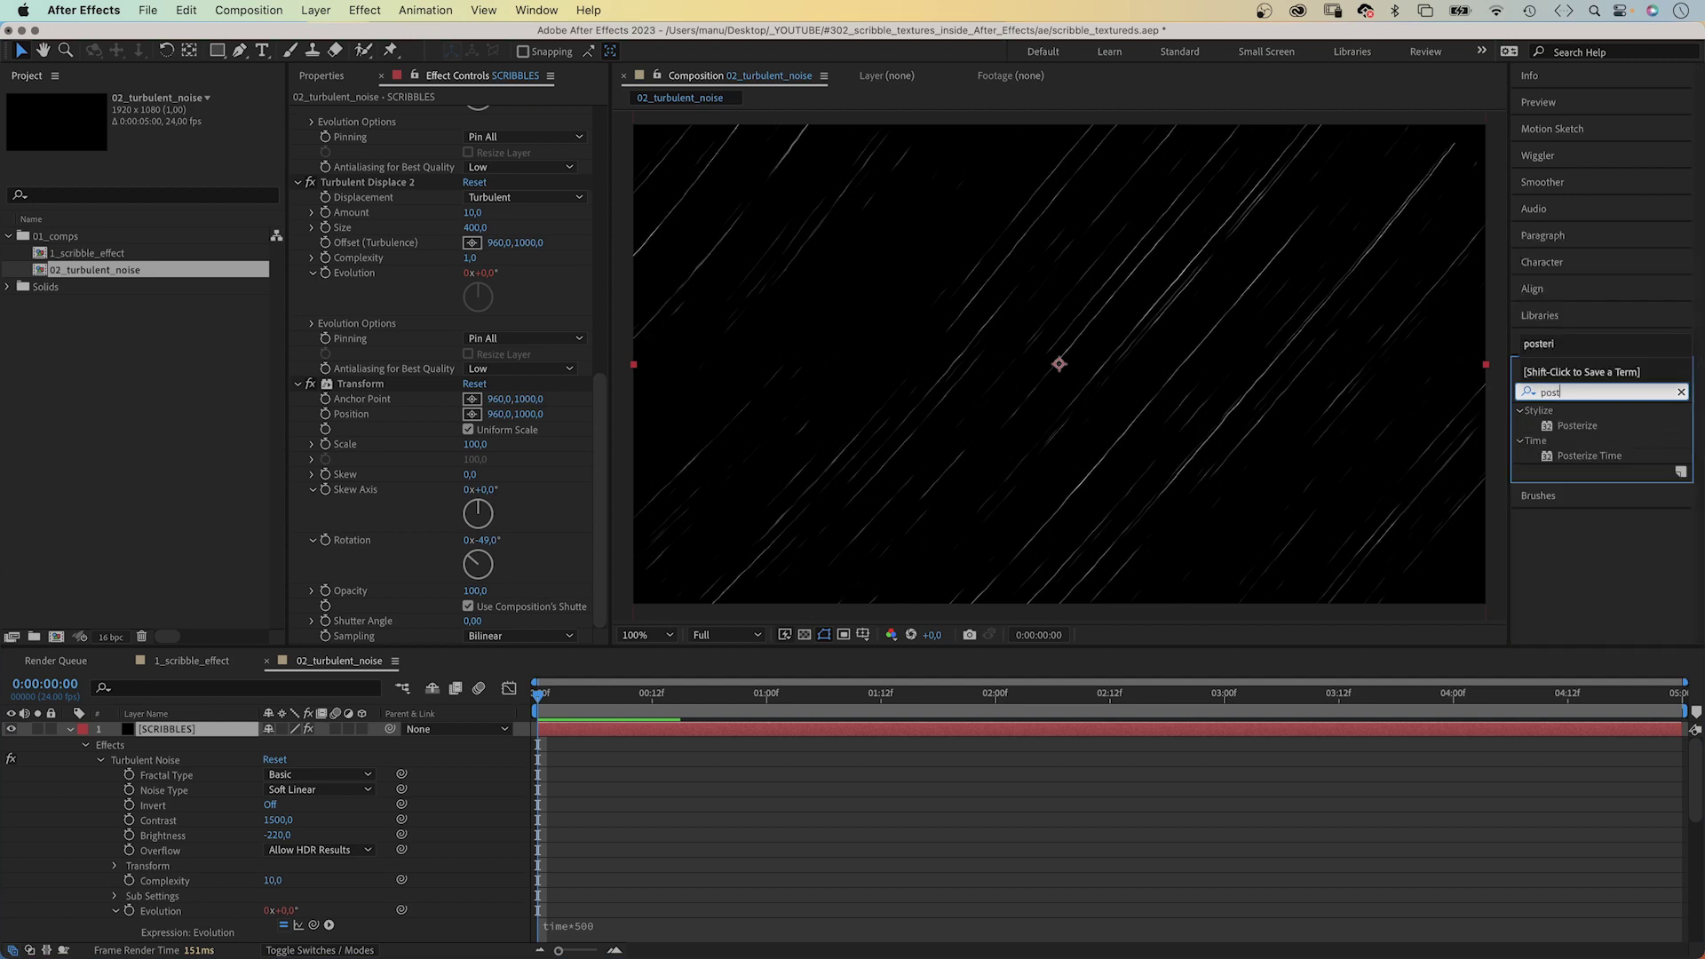
text(erize)
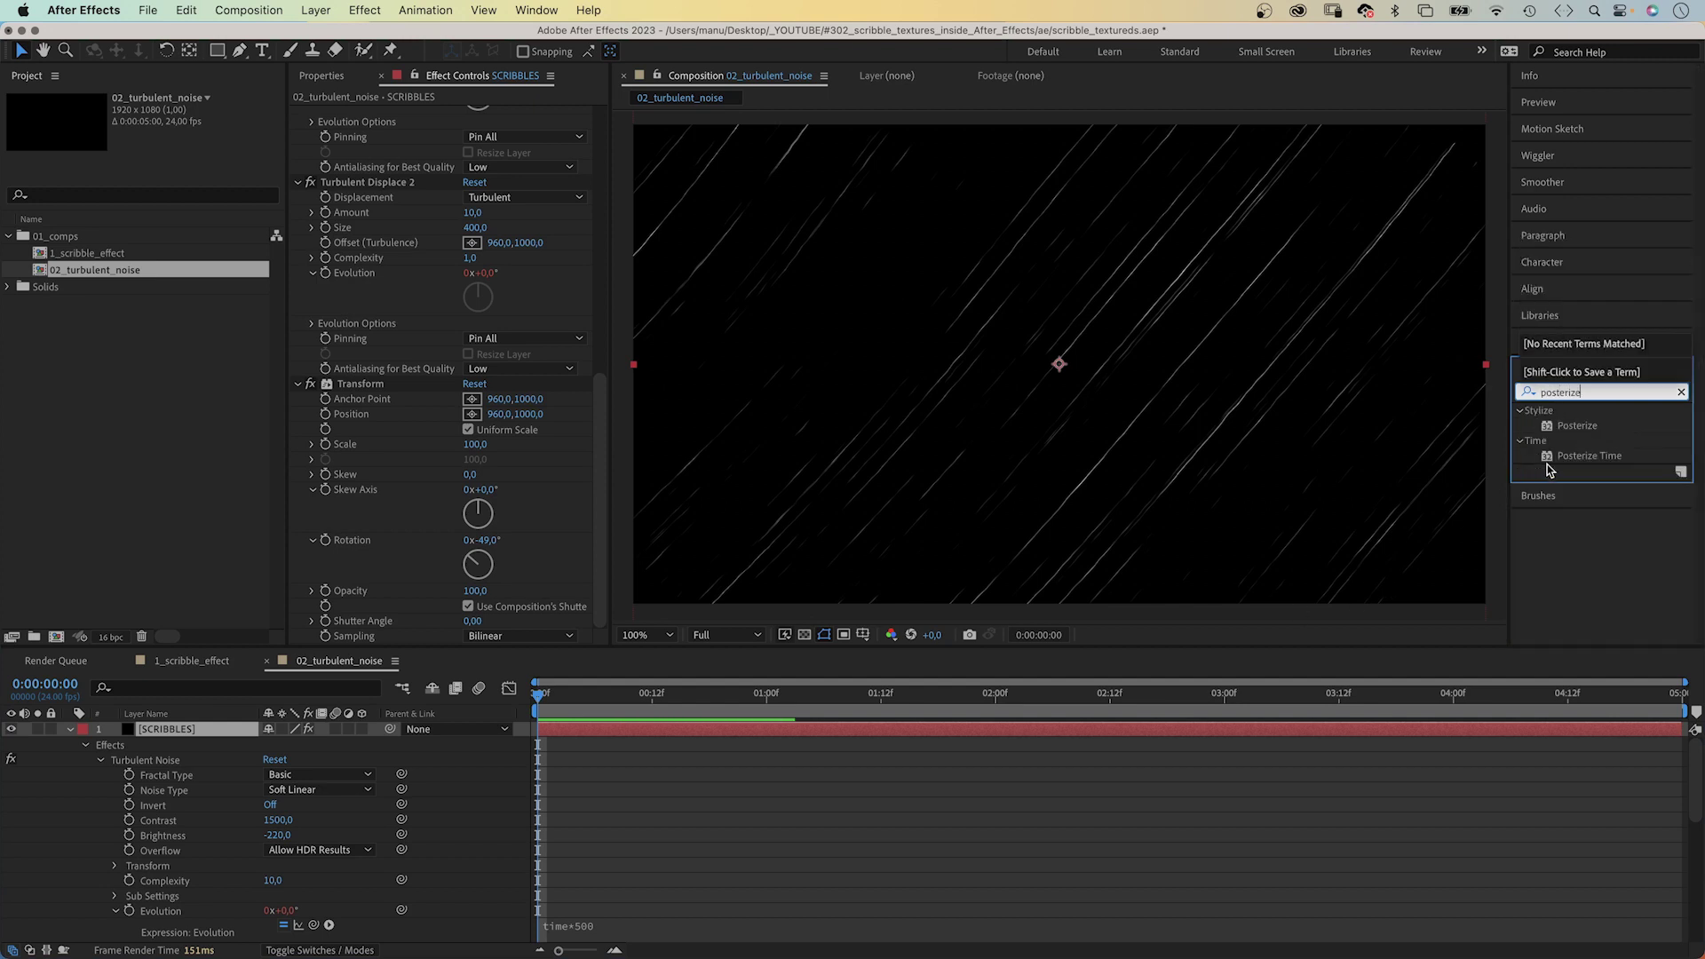
drag(1546, 458, 329, 605)
click(470, 637)
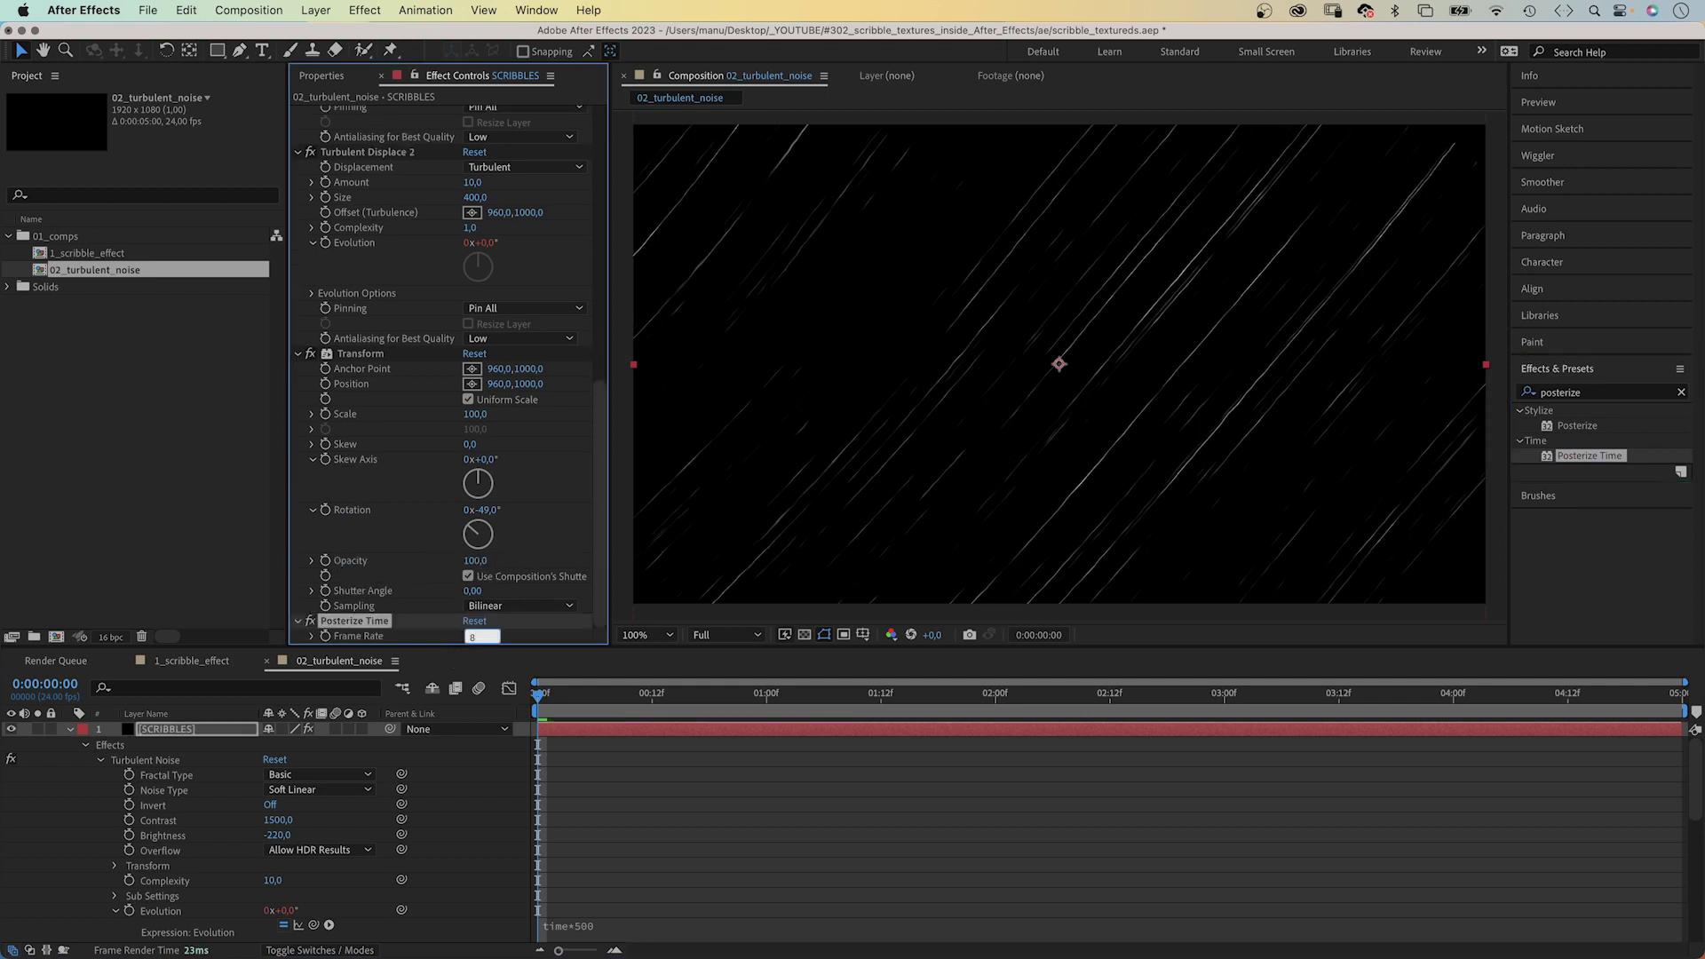
text(4)
key(Return)
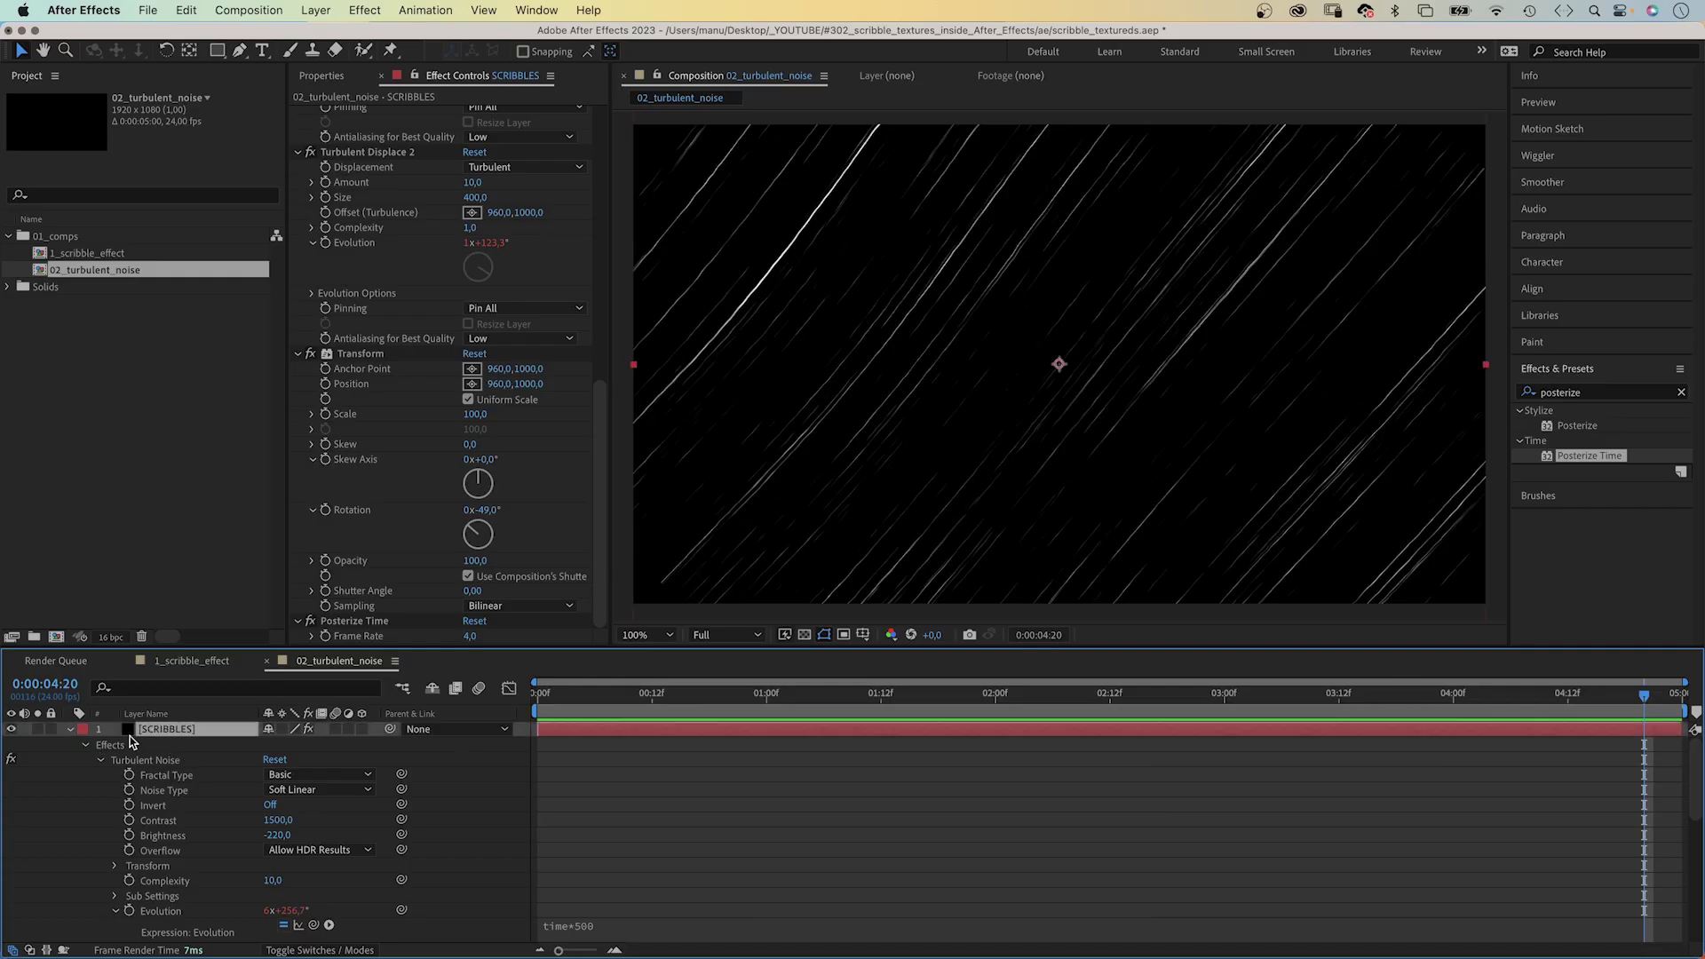
Duplicate the SCRIBBLES layer and set the top copy's blending mode to Screen
click(70, 730)
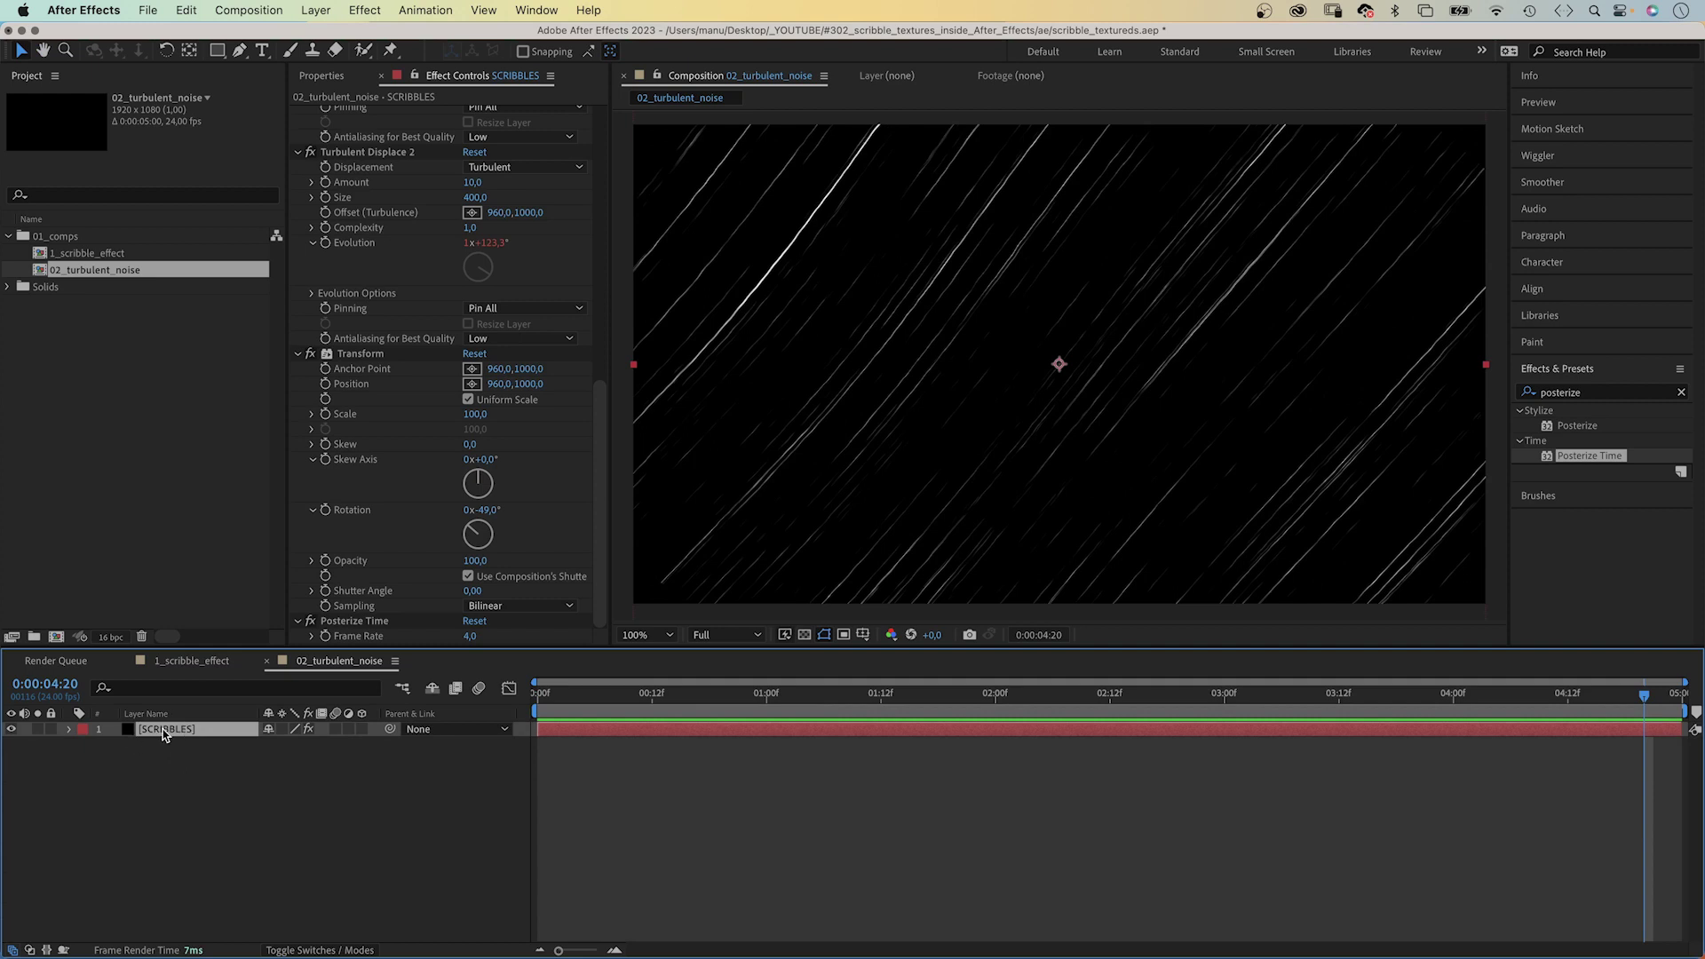
key(super+d)
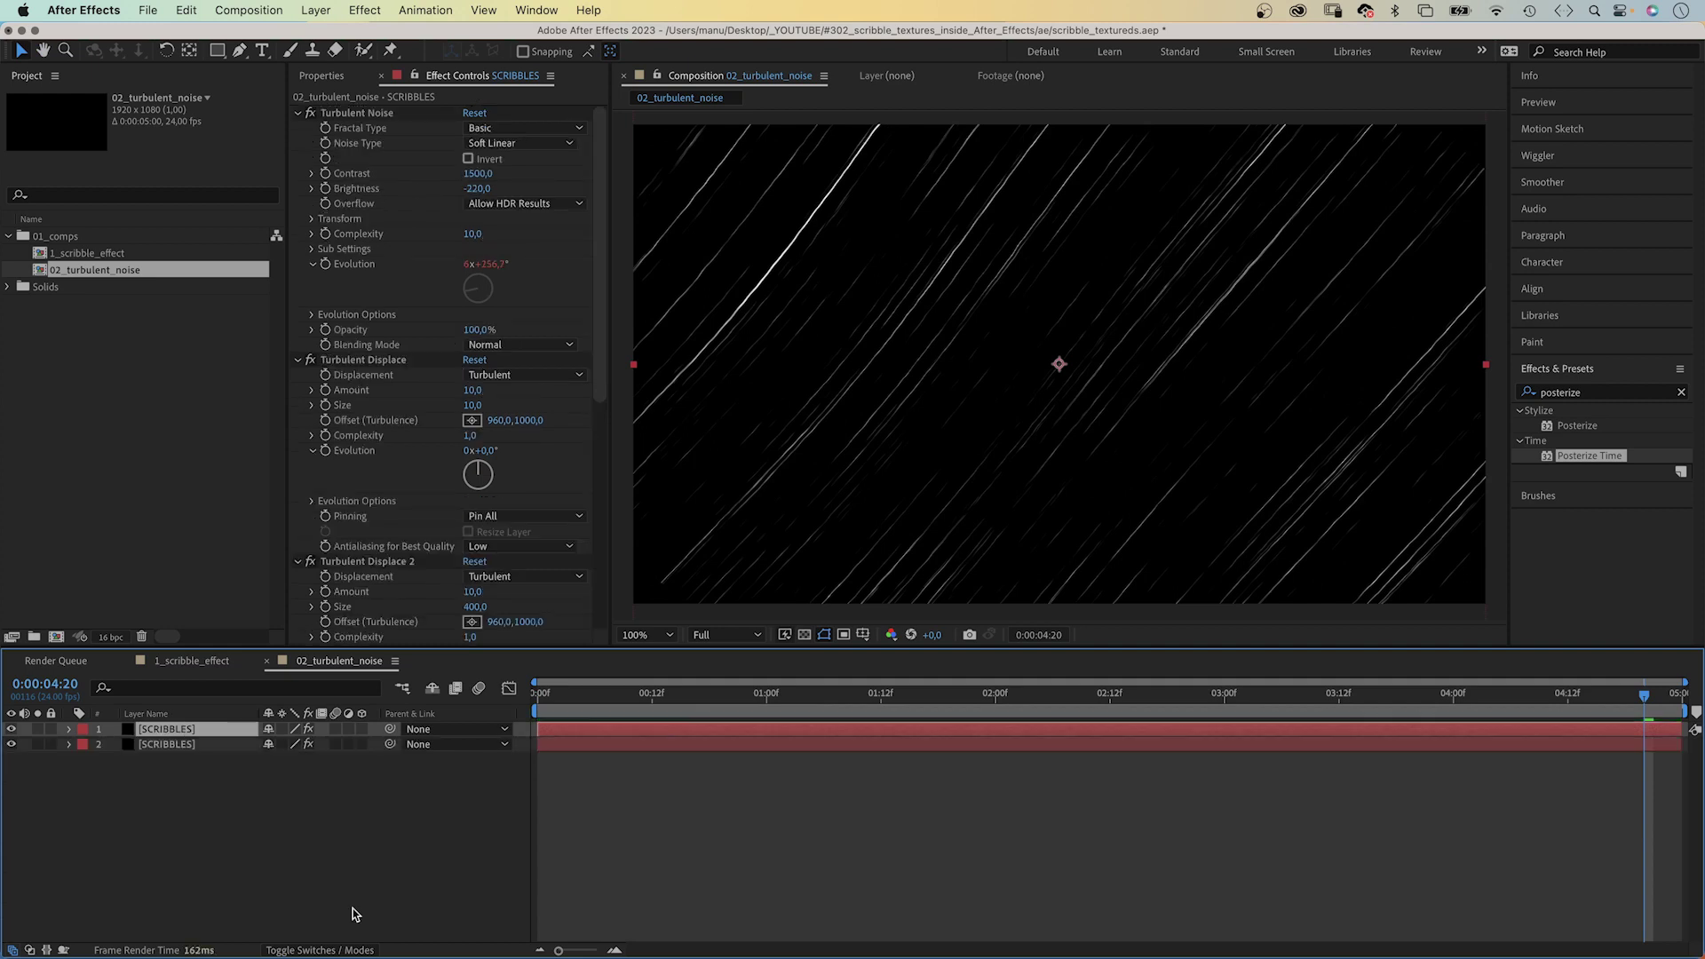
click(307, 949)
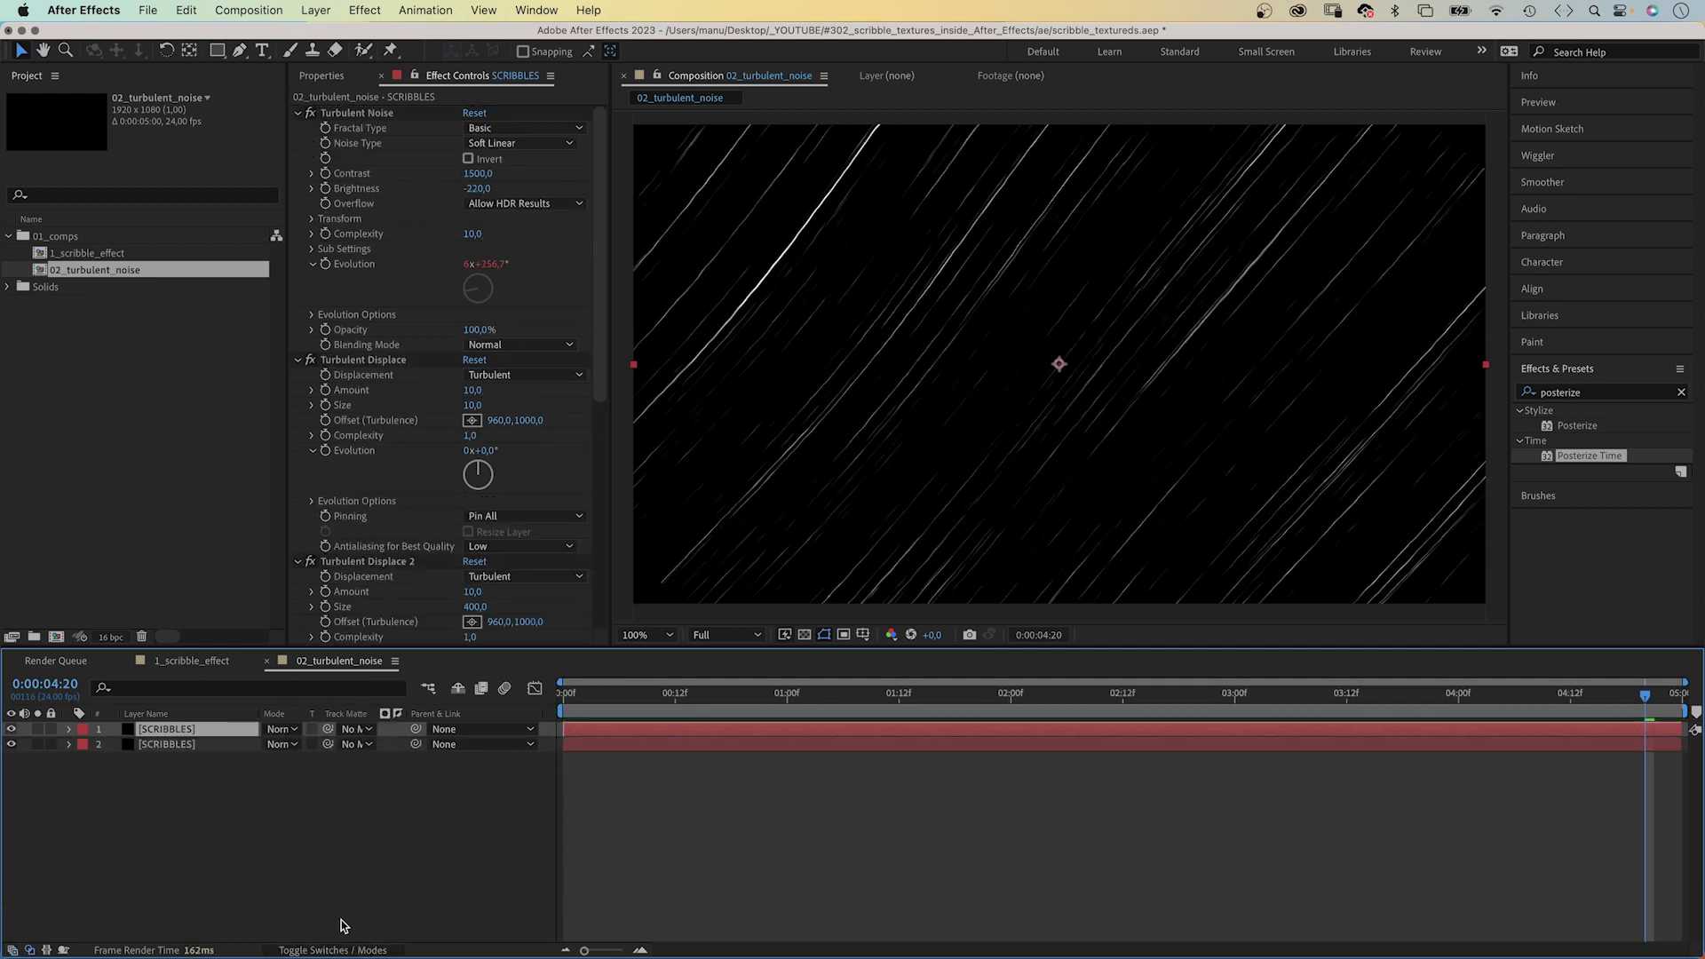
click(289, 729)
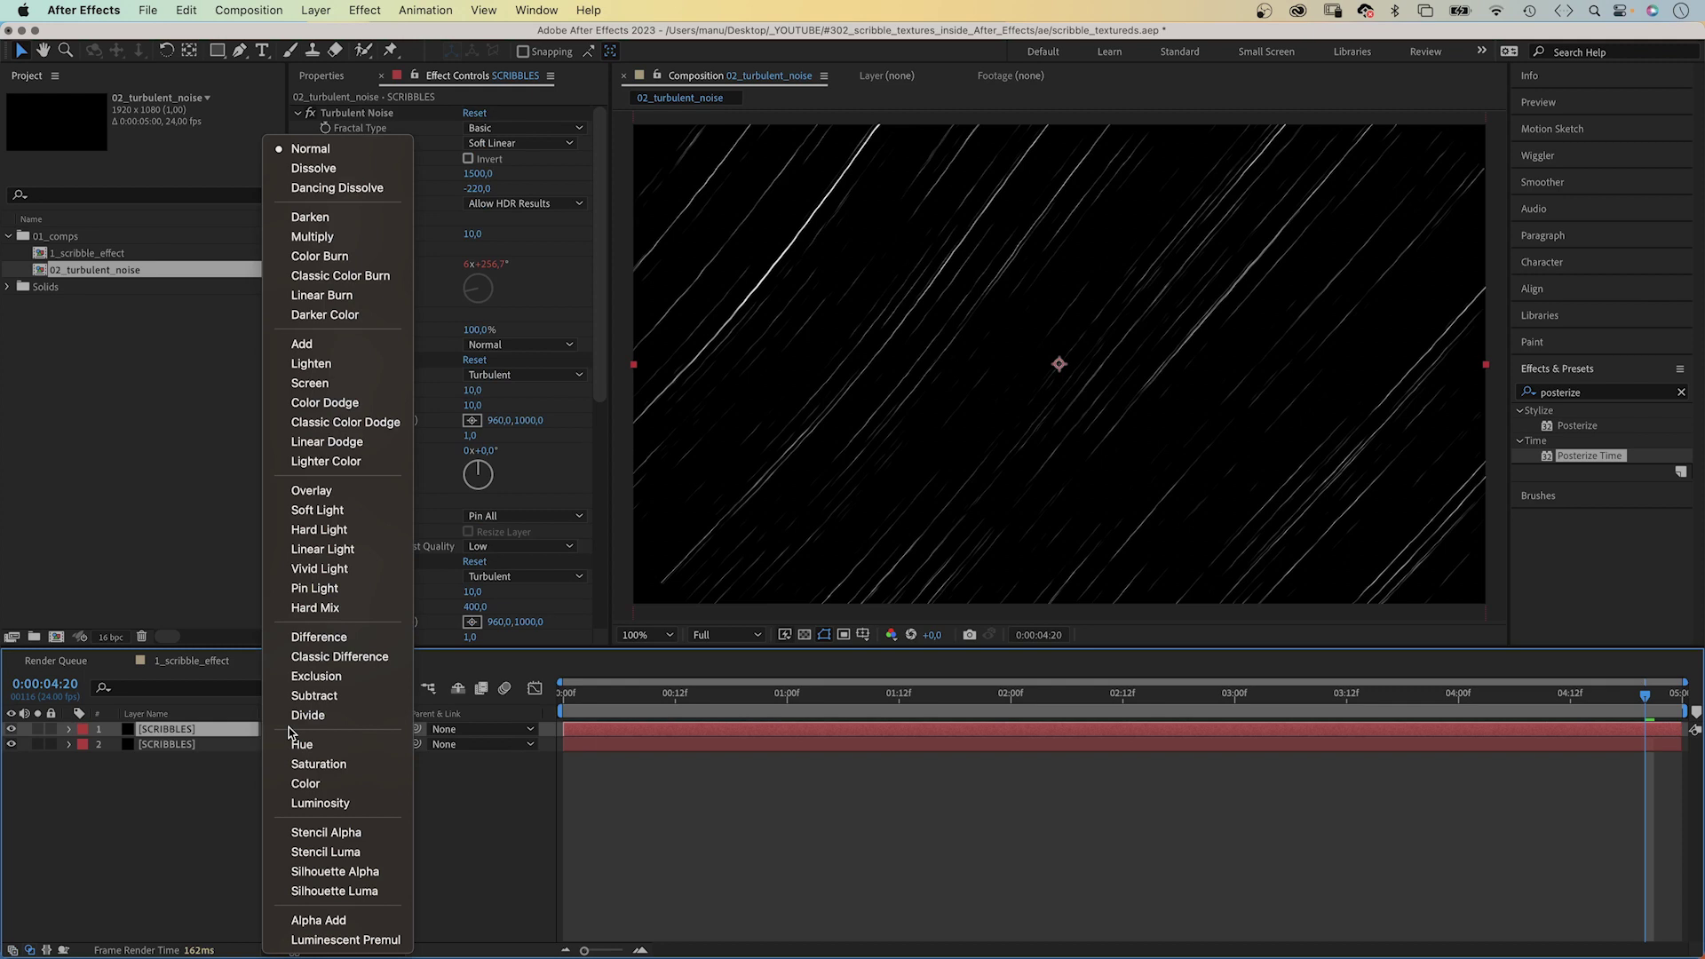
click(330, 384)
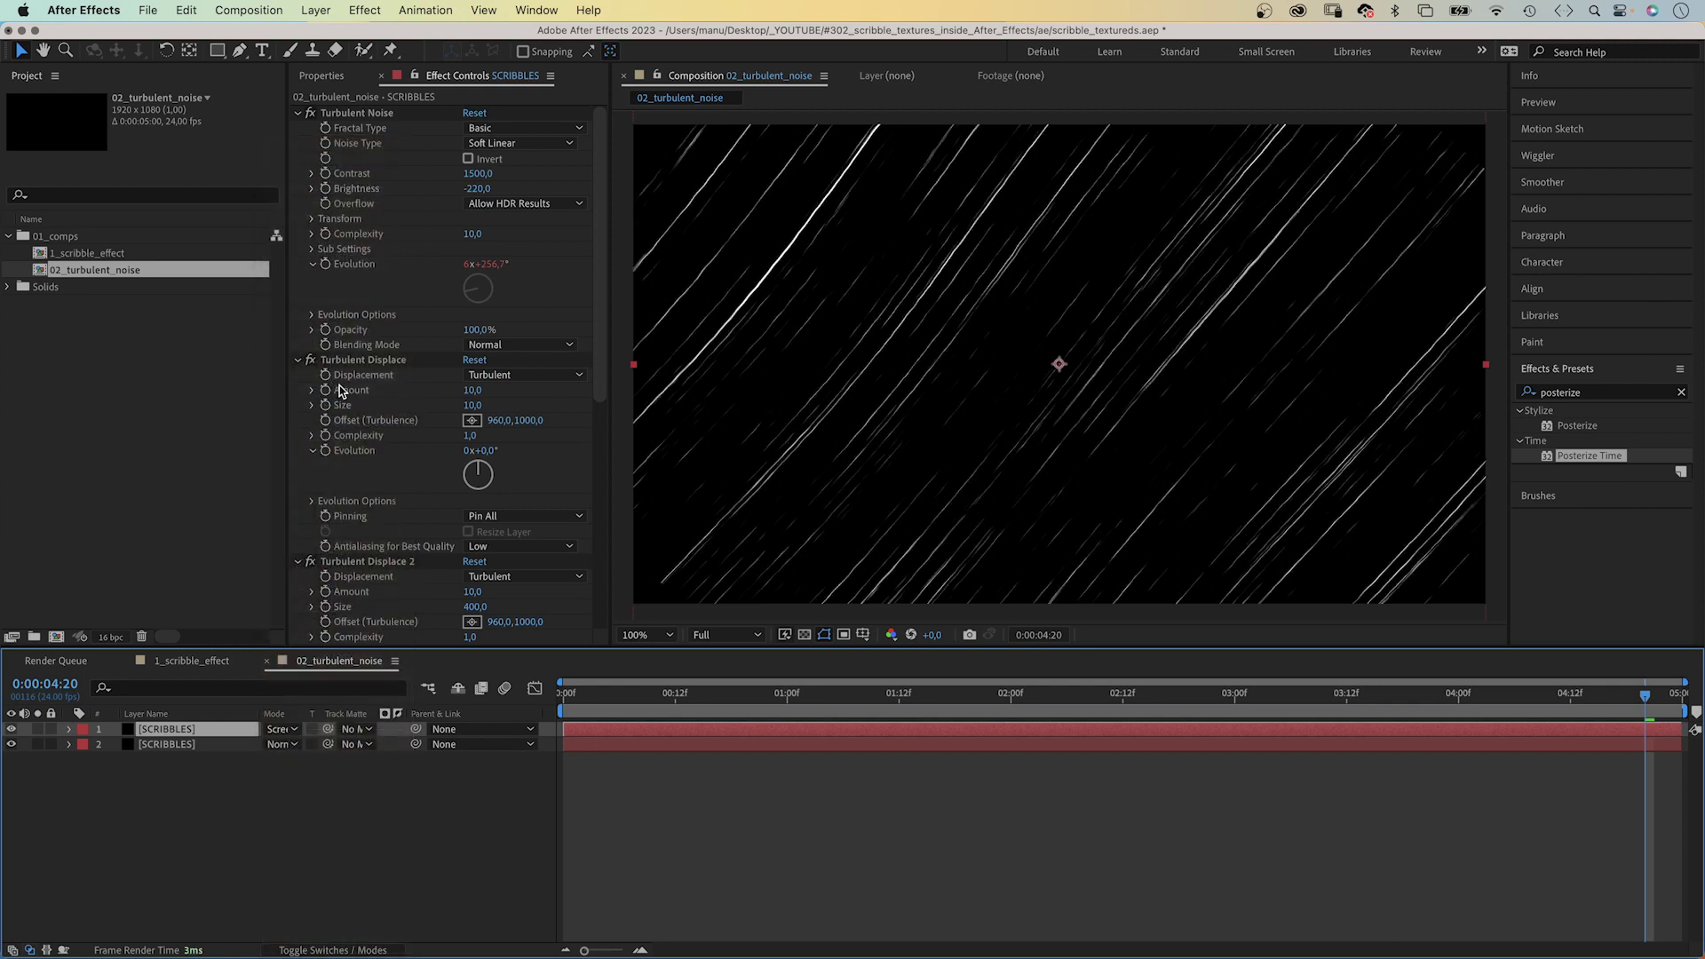
Rotate the top copy's Transform to 40° so its lines cross the original's
scroll(567, 503, down, 8)
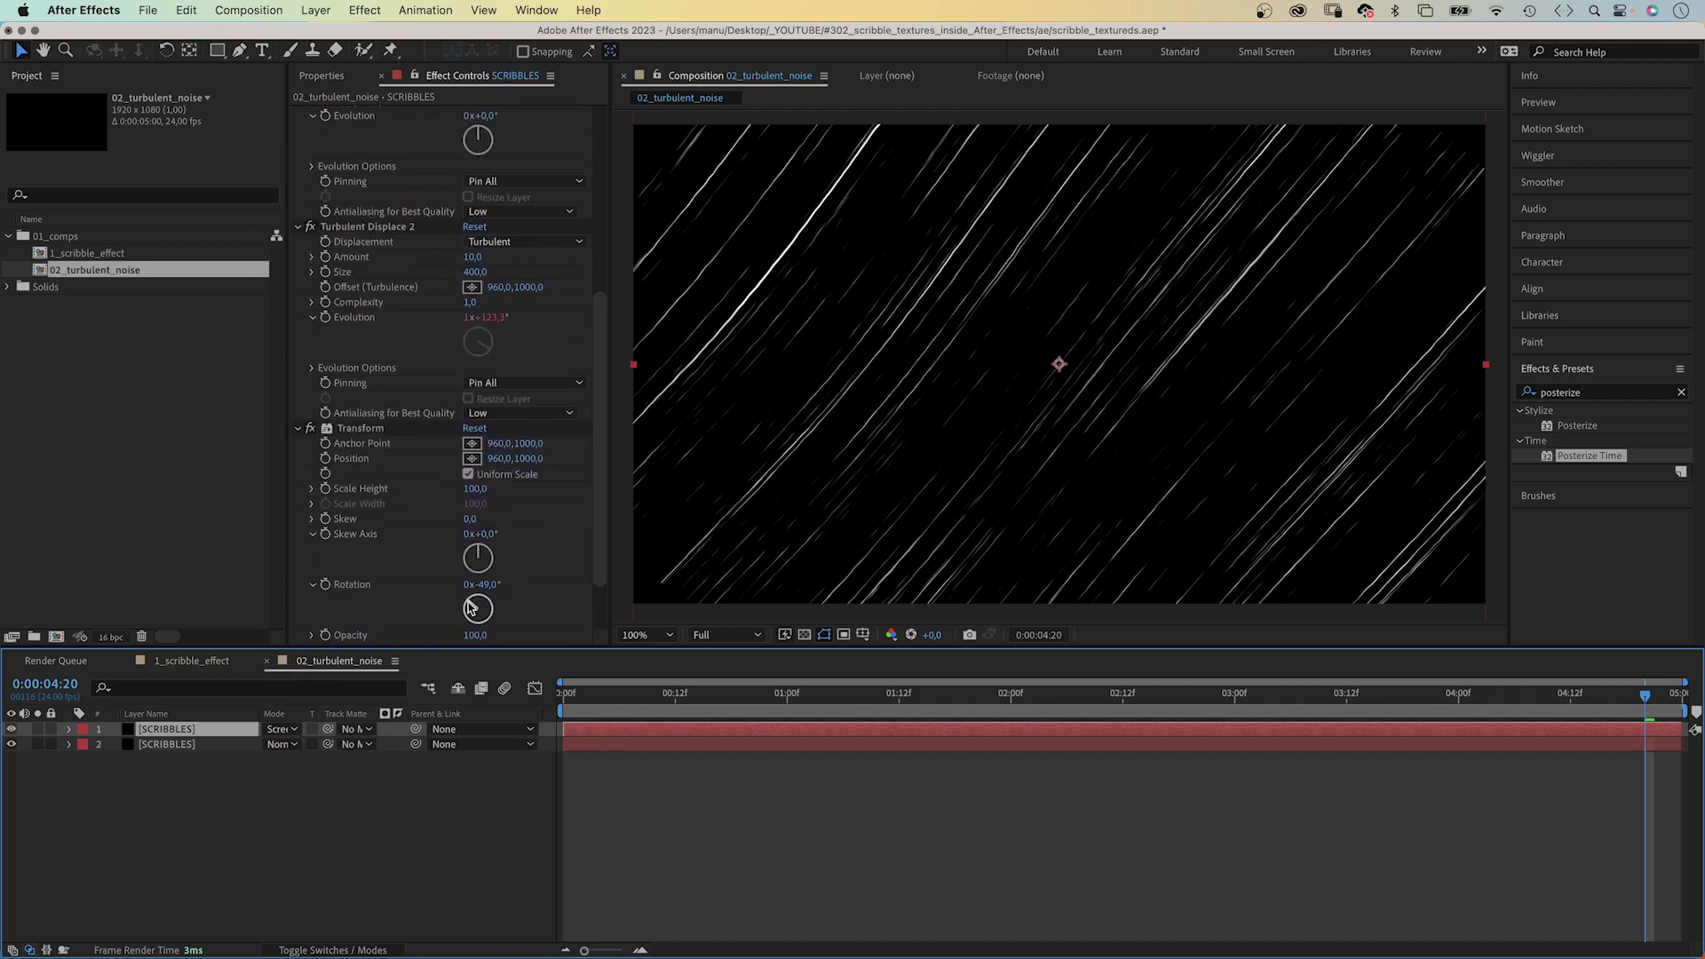
click(475, 607)
drag(475, 608, 484, 607)
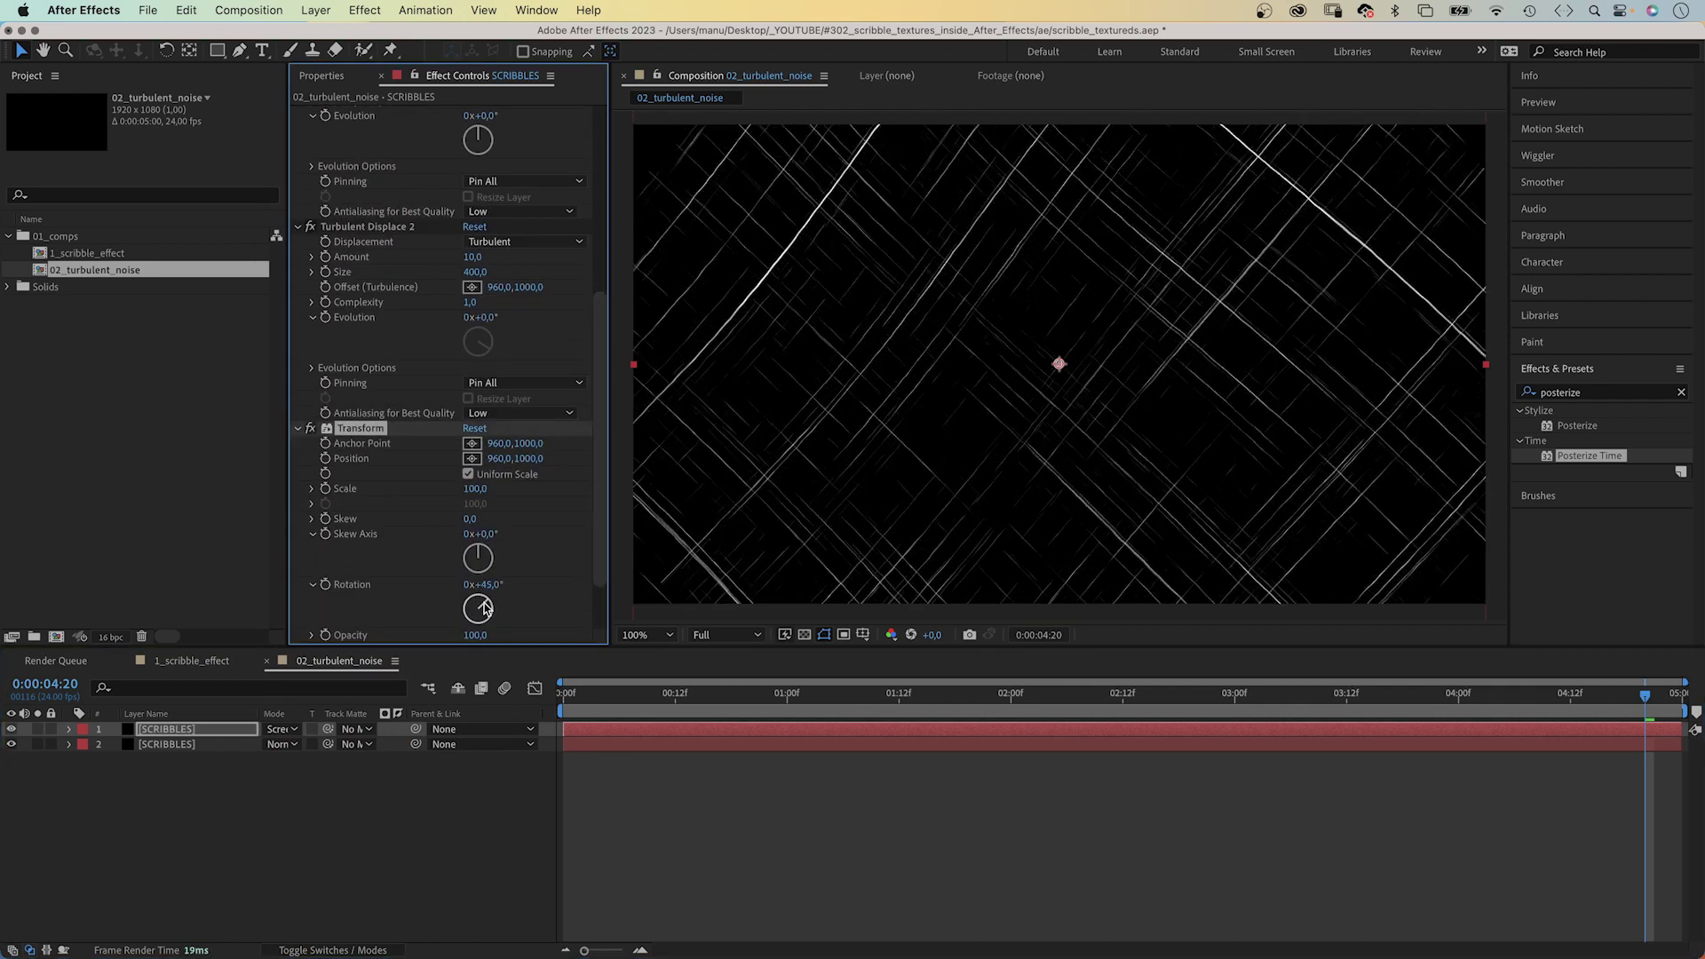
click(664, 697)
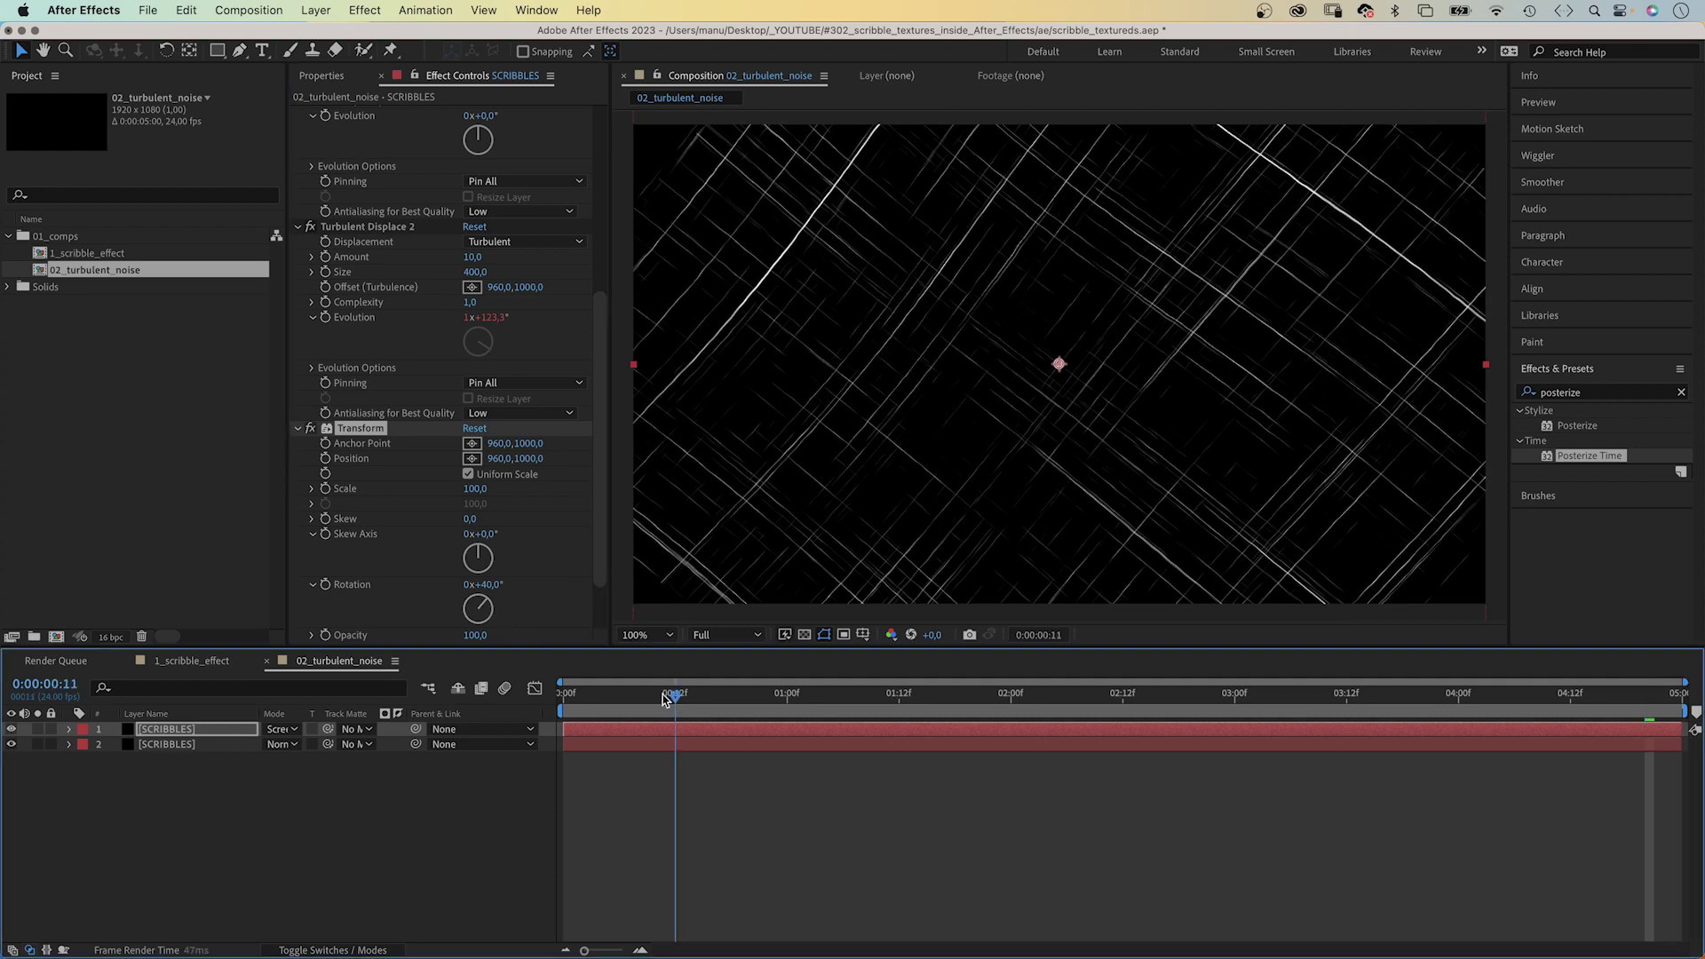
Preview the crossing-lines animation and reveal both layers' evolution expressions
key(space)
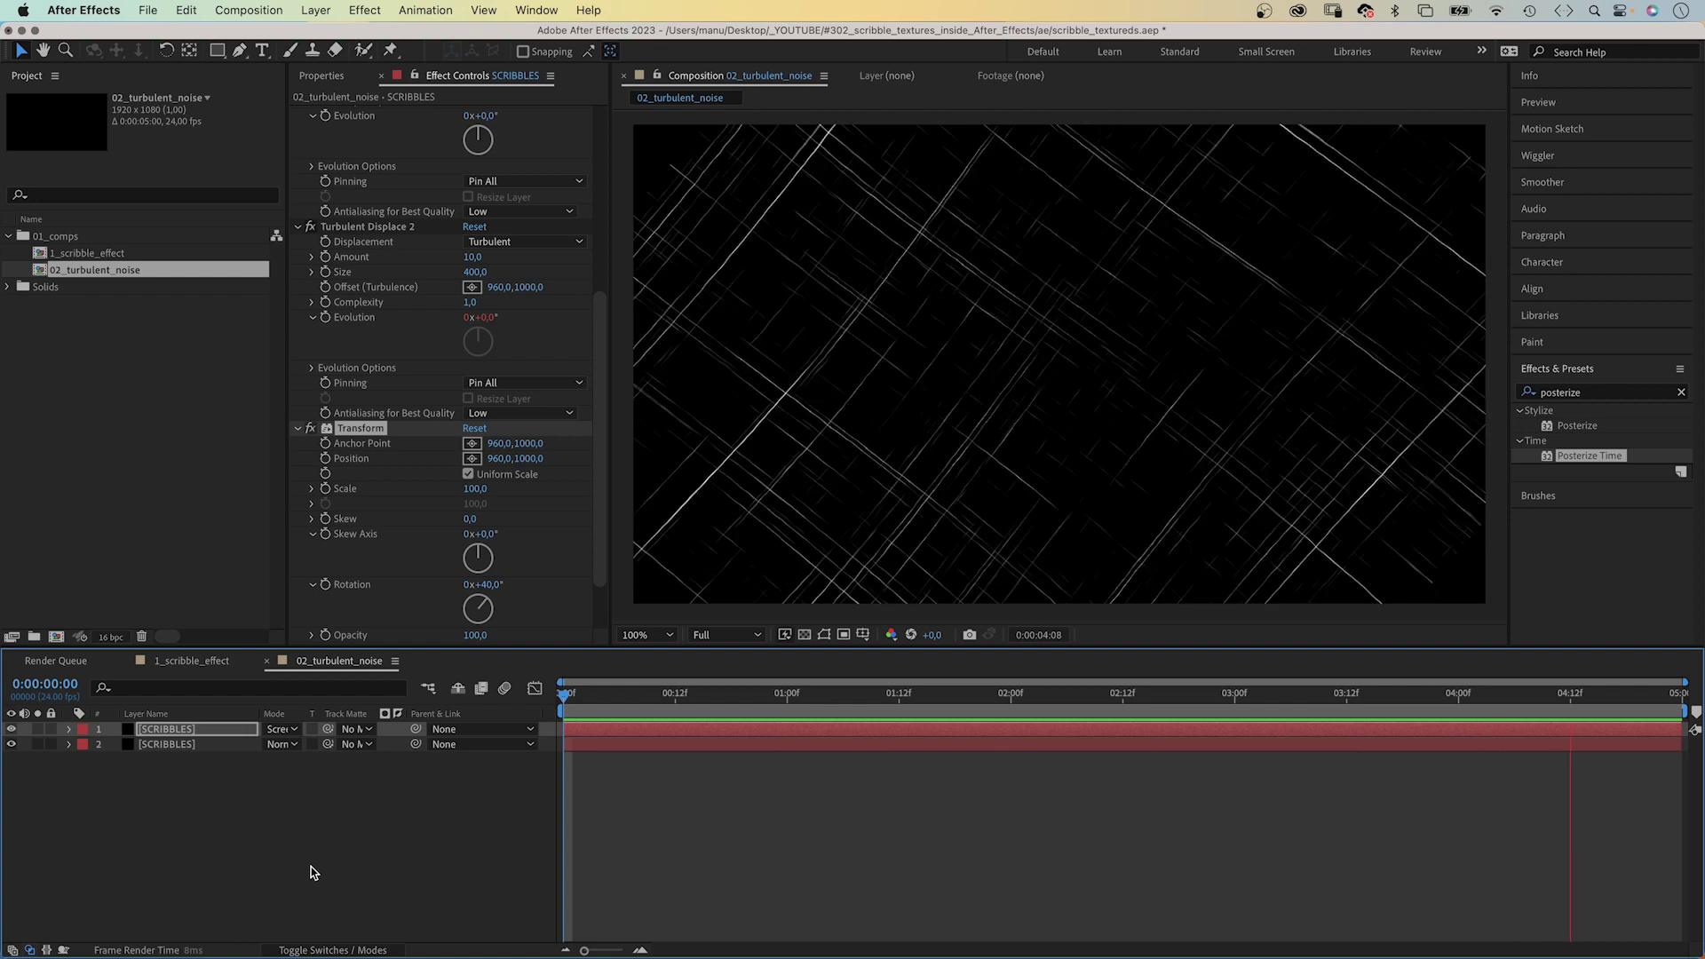
key(super+a)
key(e)
key(e)
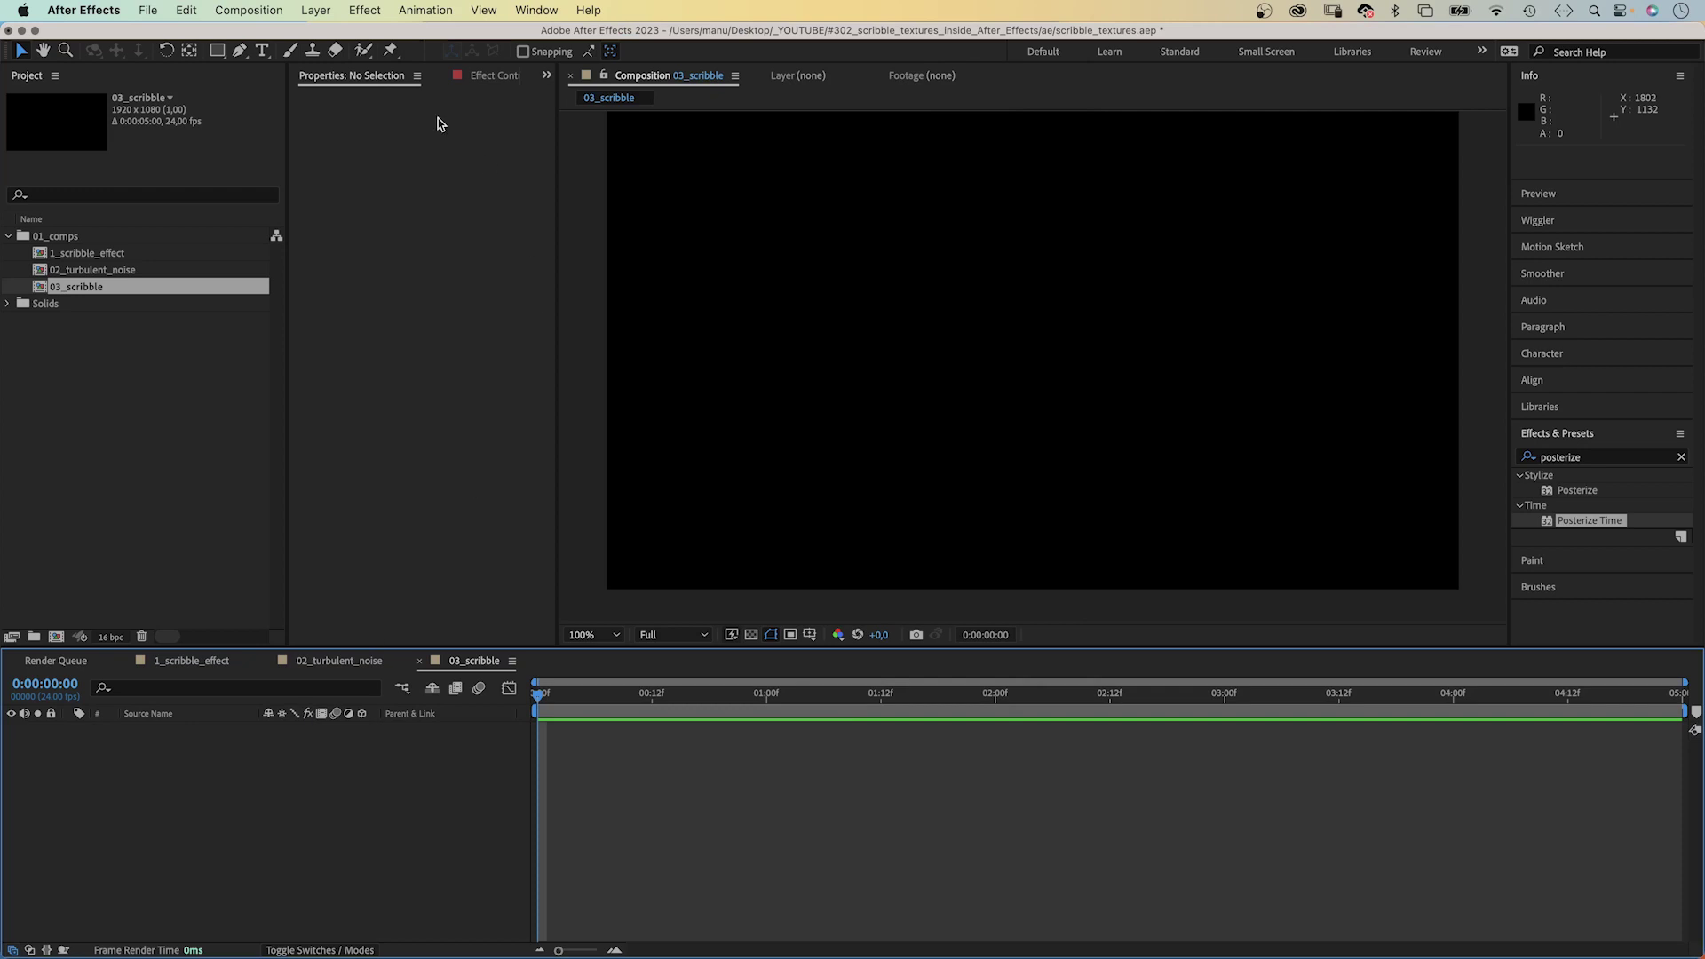
Draw a curved white zigzag with the Pen tool at 400% zoom, then return to 100%
click(238, 55)
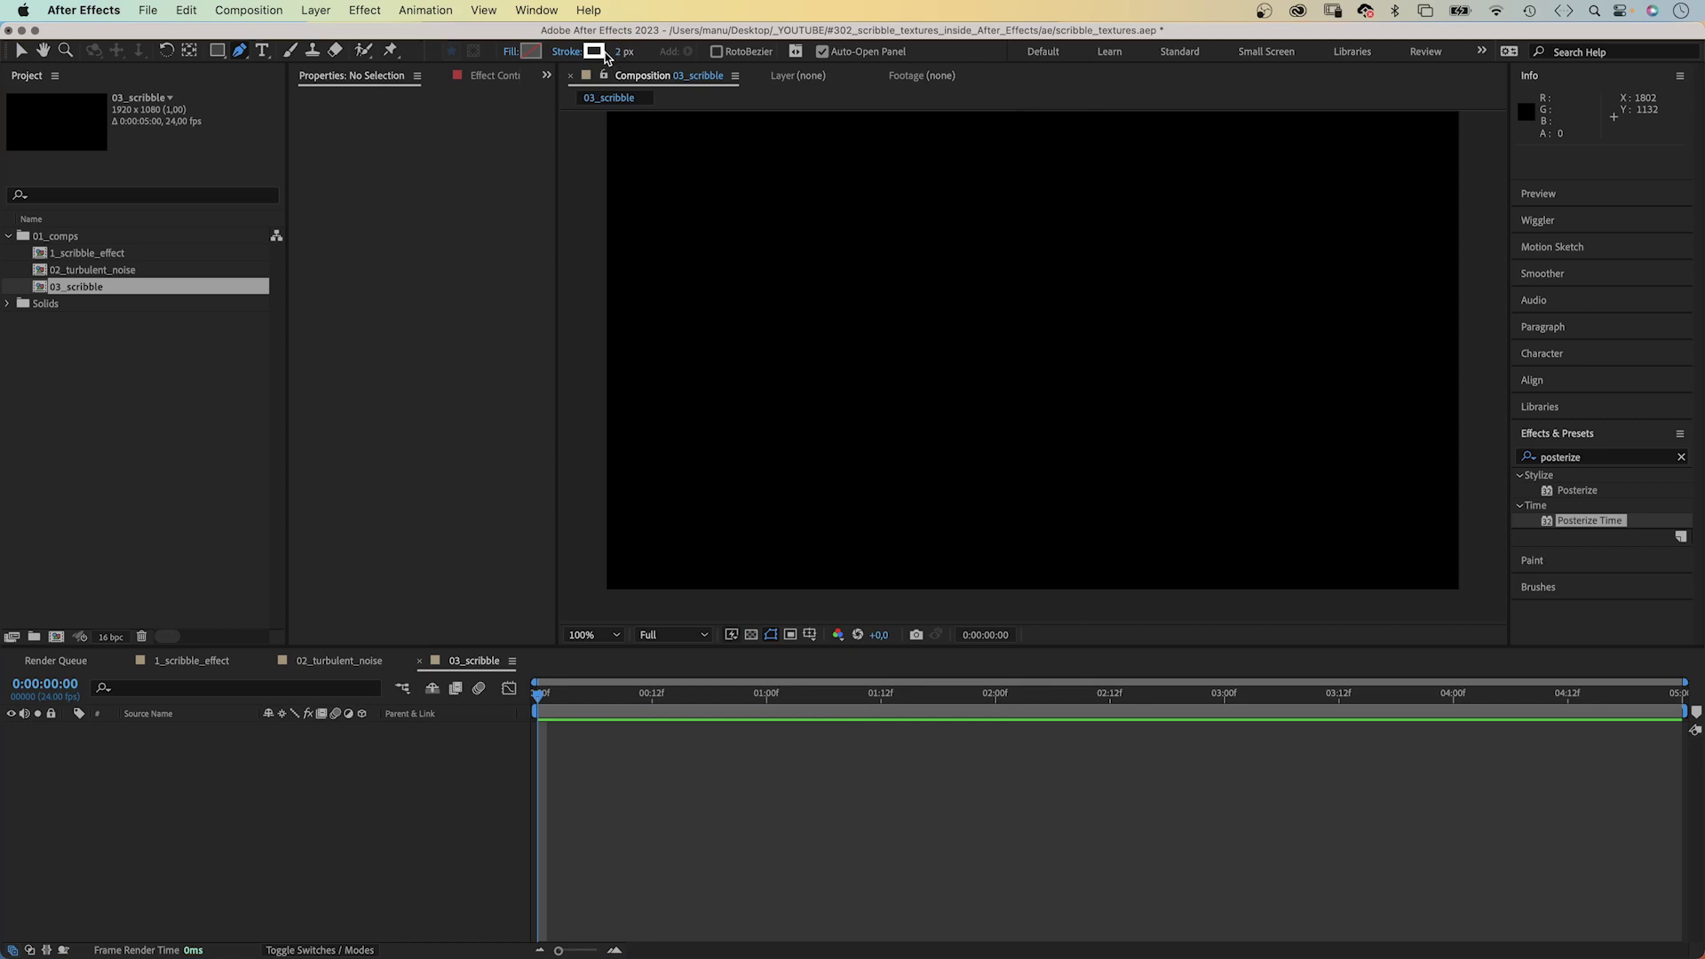
click(602, 636)
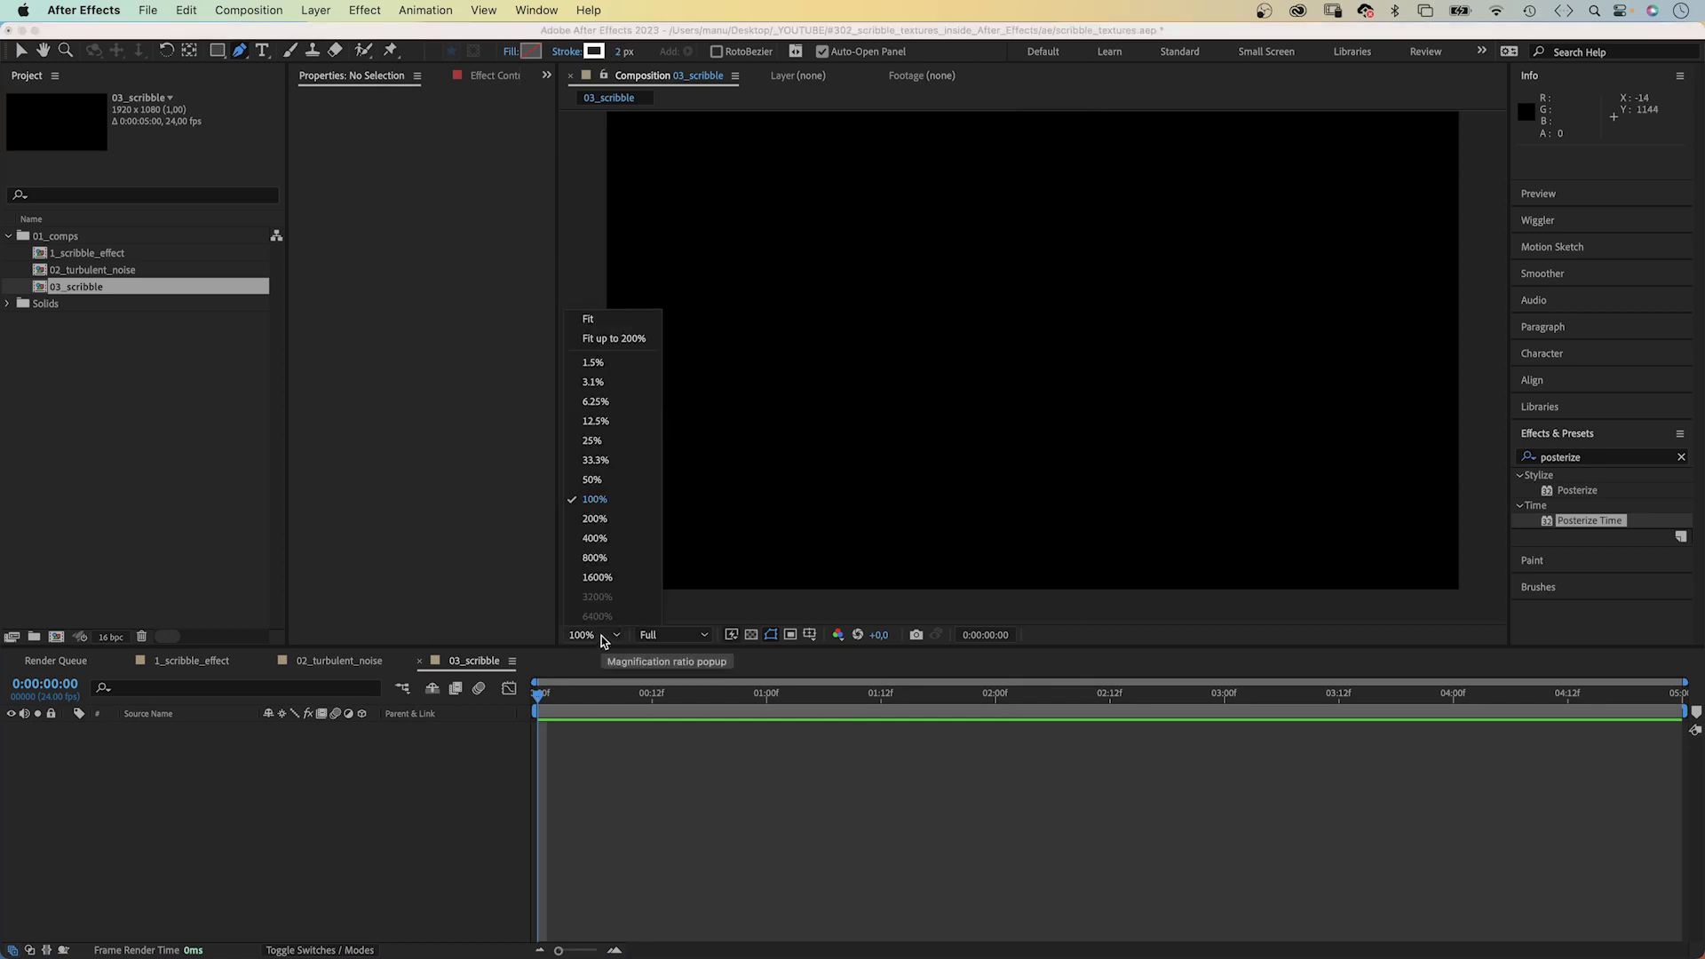
click(593, 539)
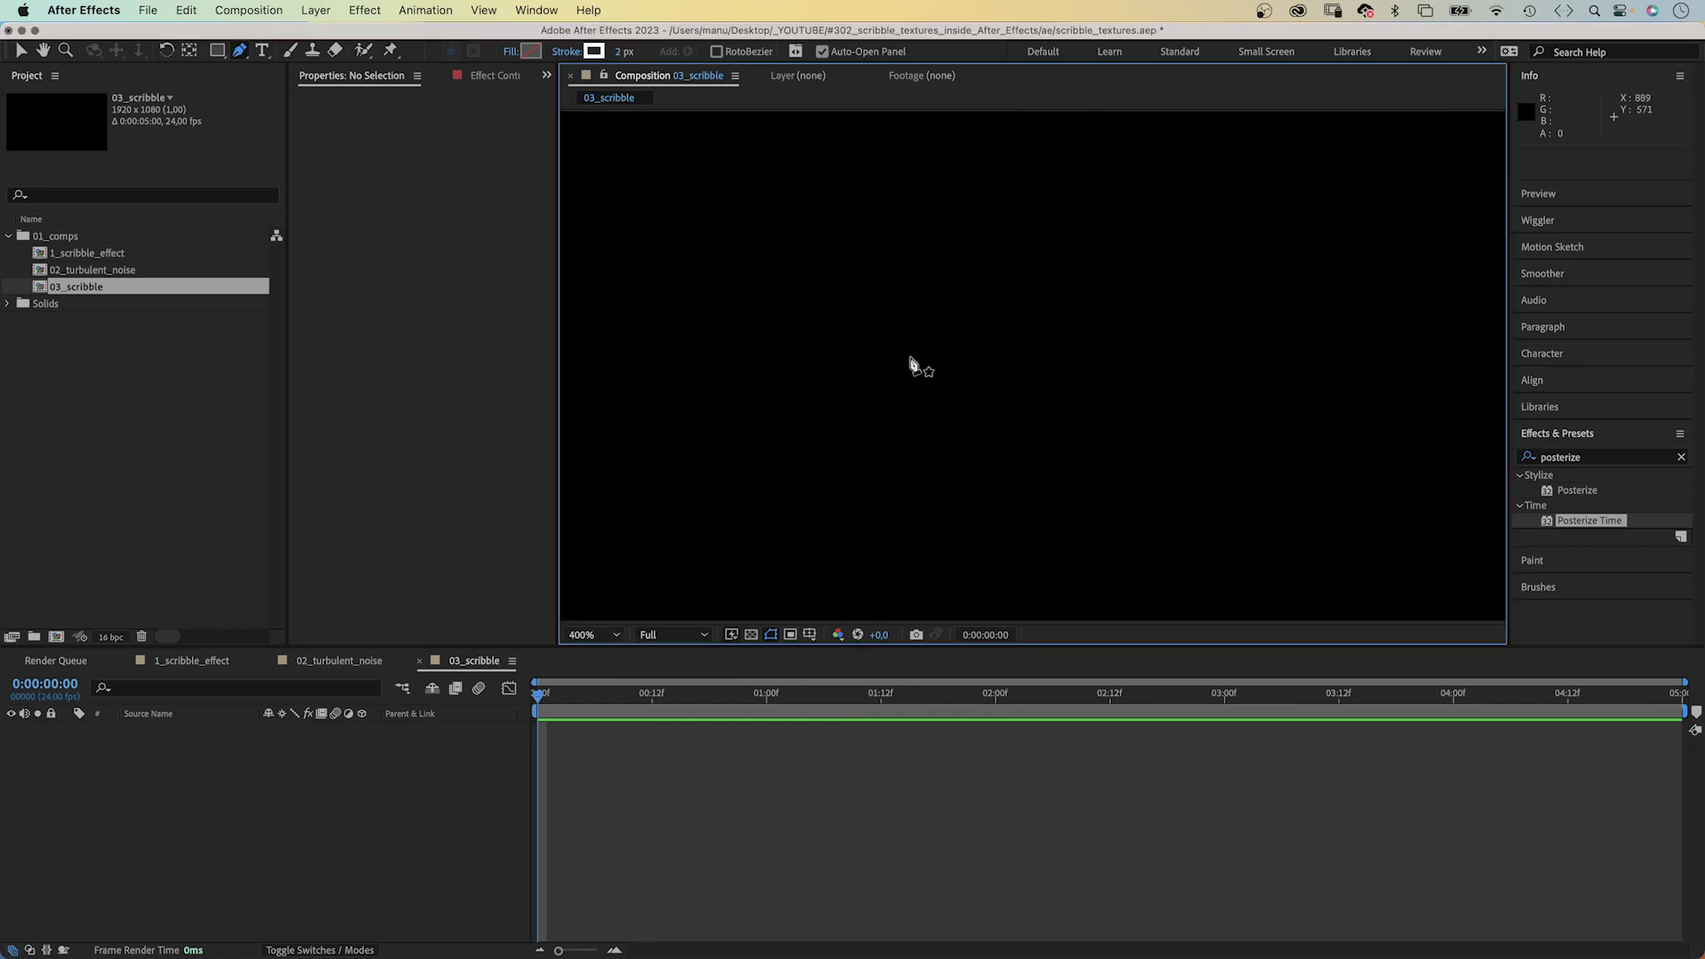
click(900, 353)
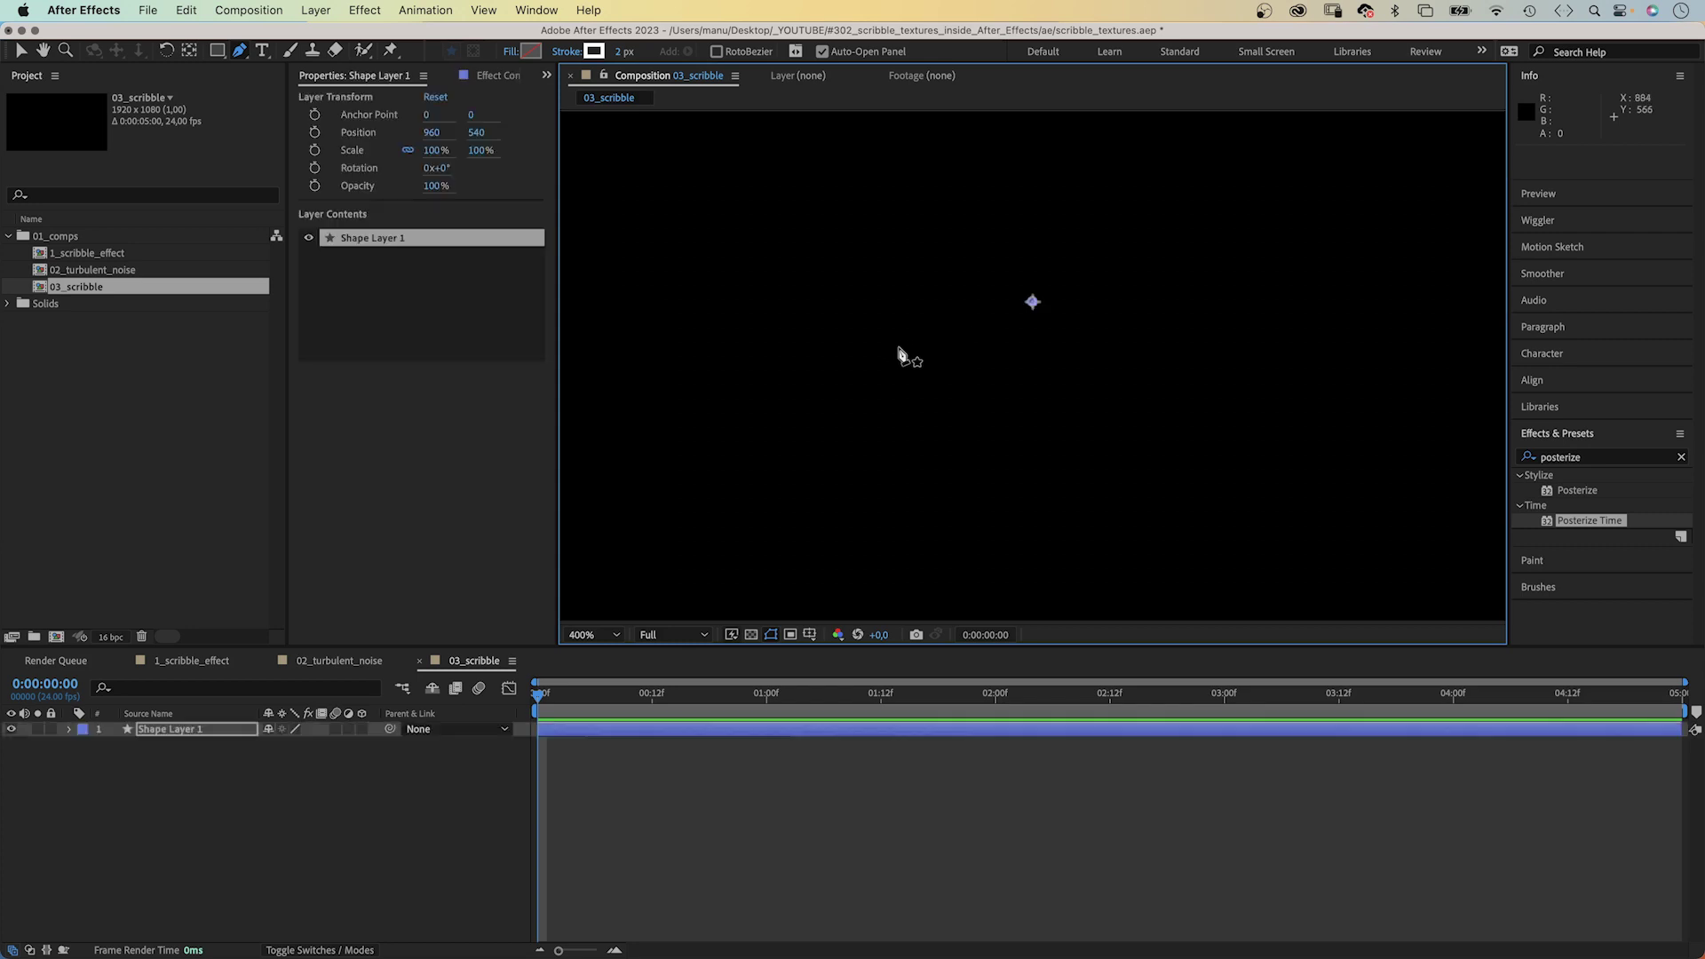
click(899, 348)
drag(1064, 306, 1121, 299)
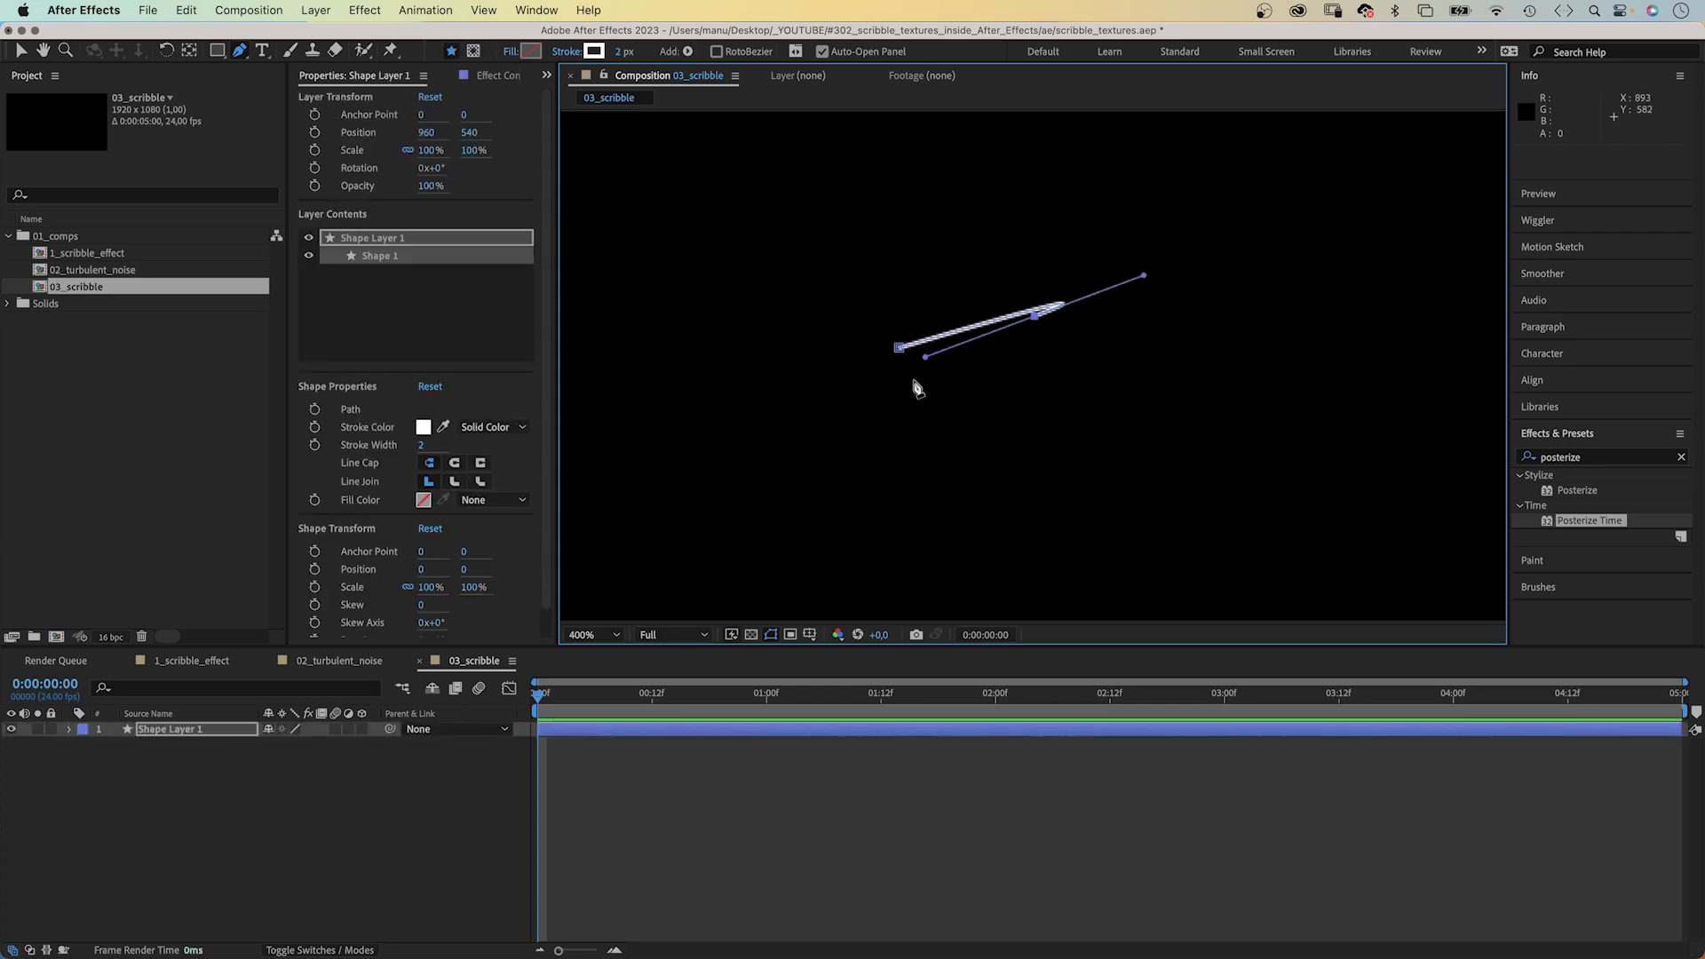
drag(933, 382, 1252, 252)
drag(980, 409, 1116, 348)
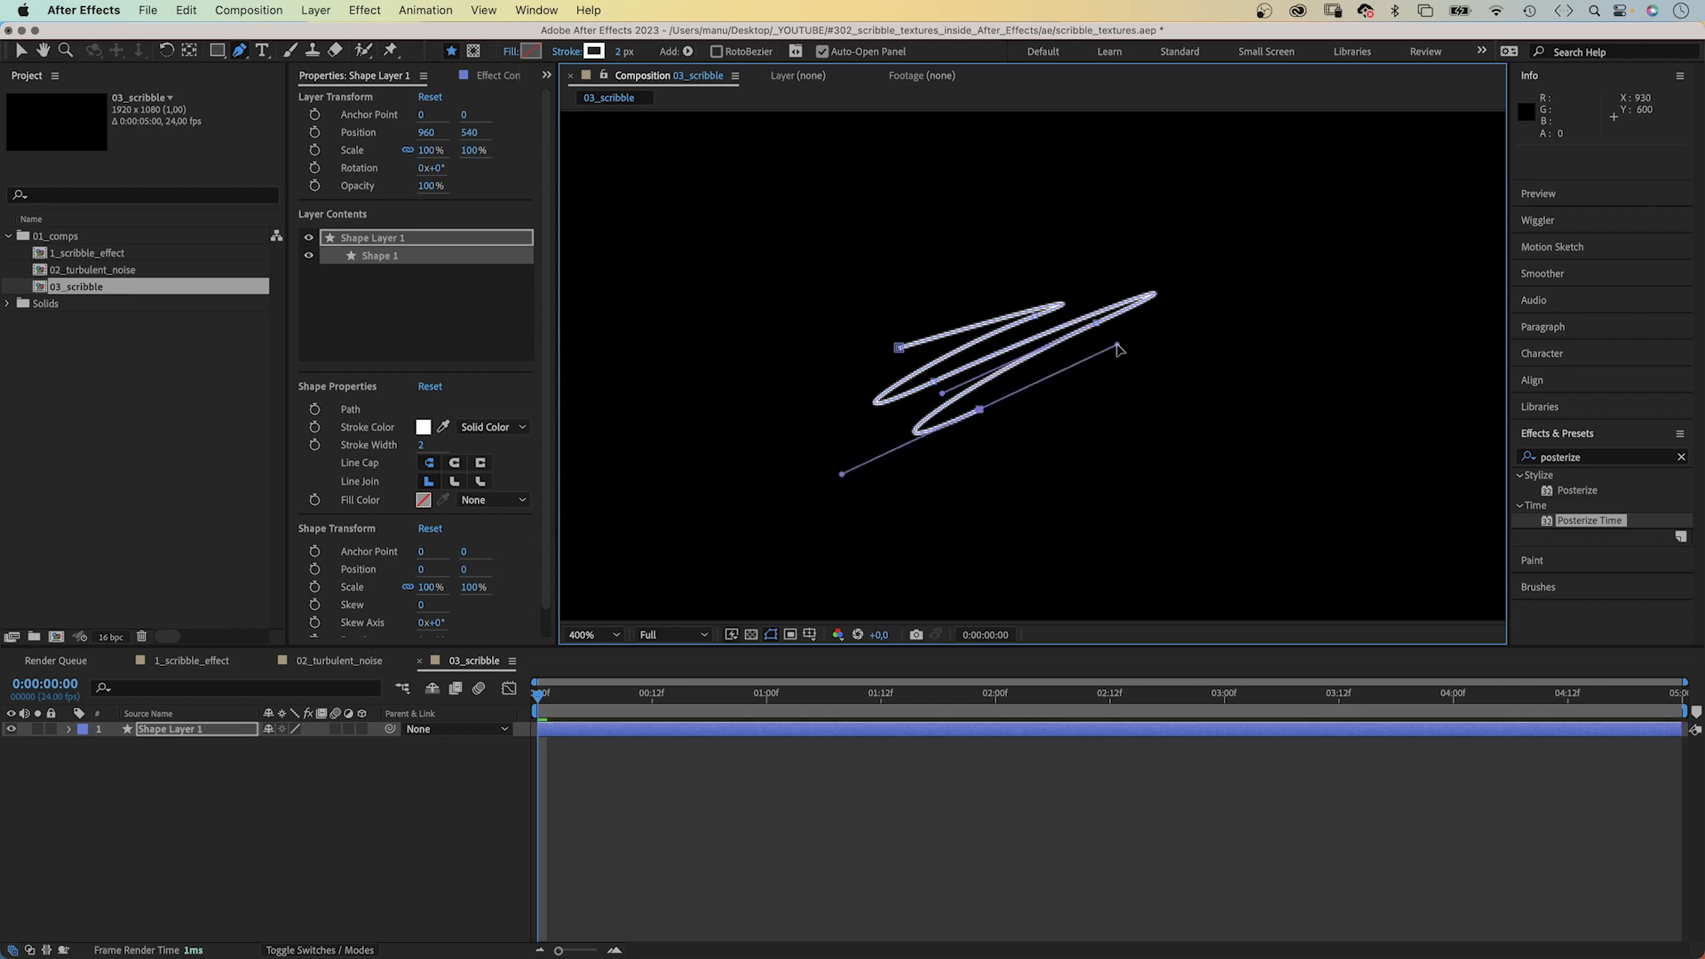
key(v)
click(823, 320)
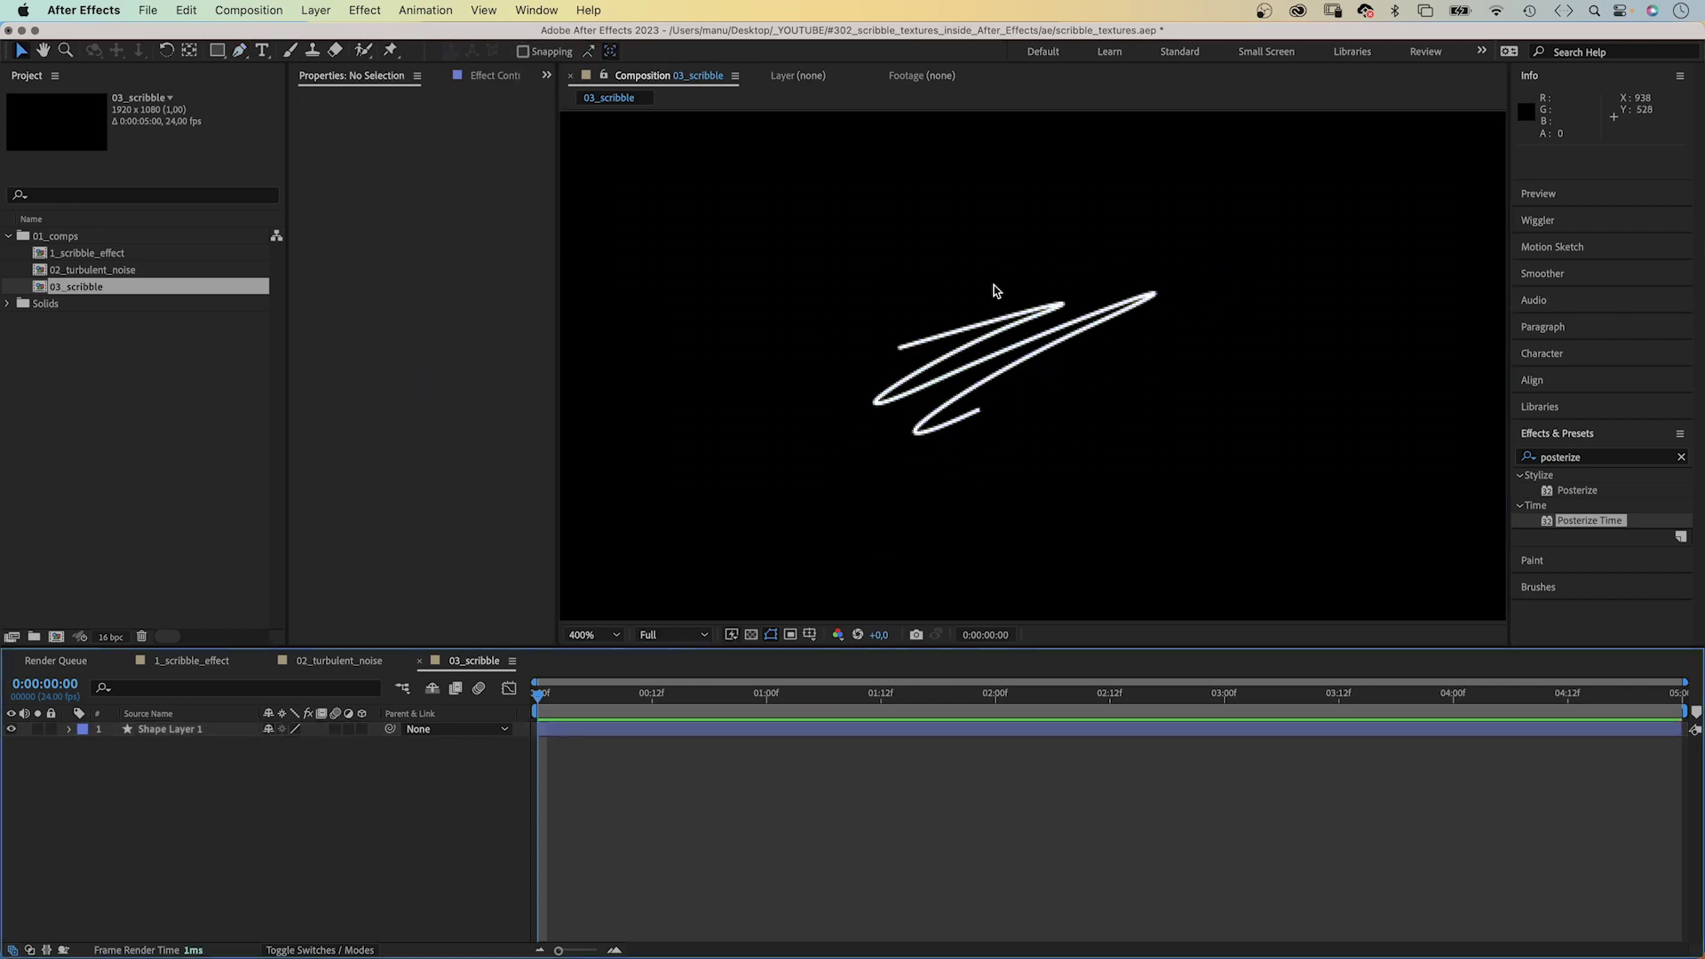
click(593, 636)
click(595, 498)
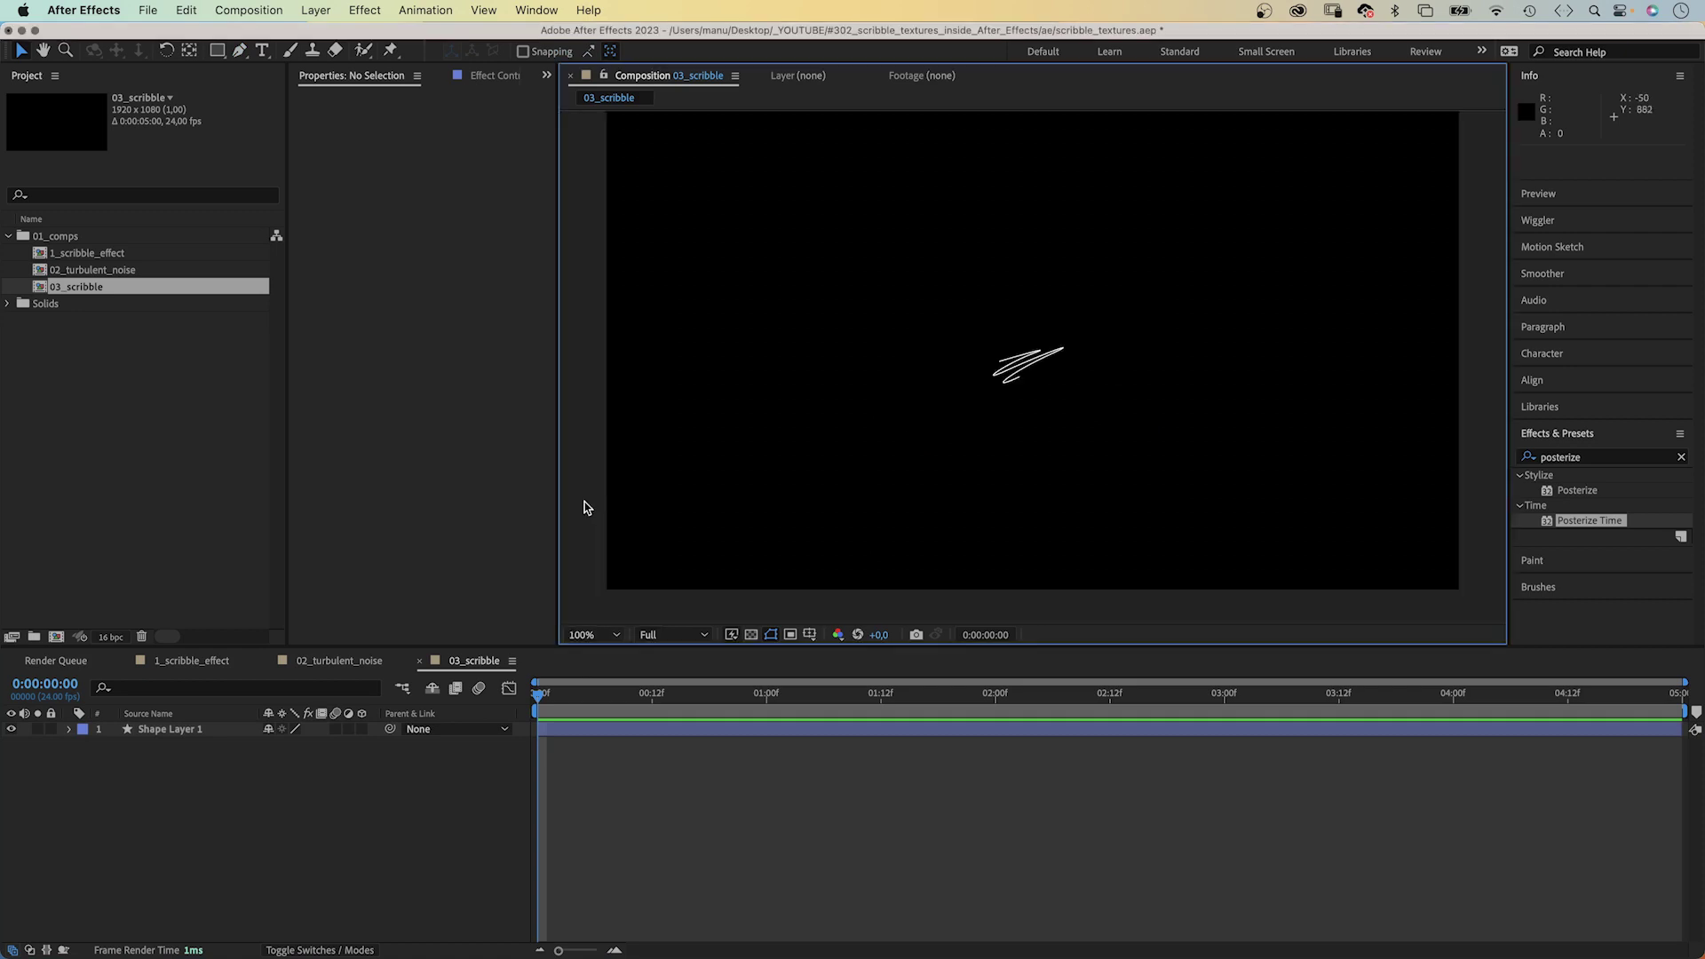
Add a Wiggle Paths operator to Shape Layer 1's contents
click(188, 741)
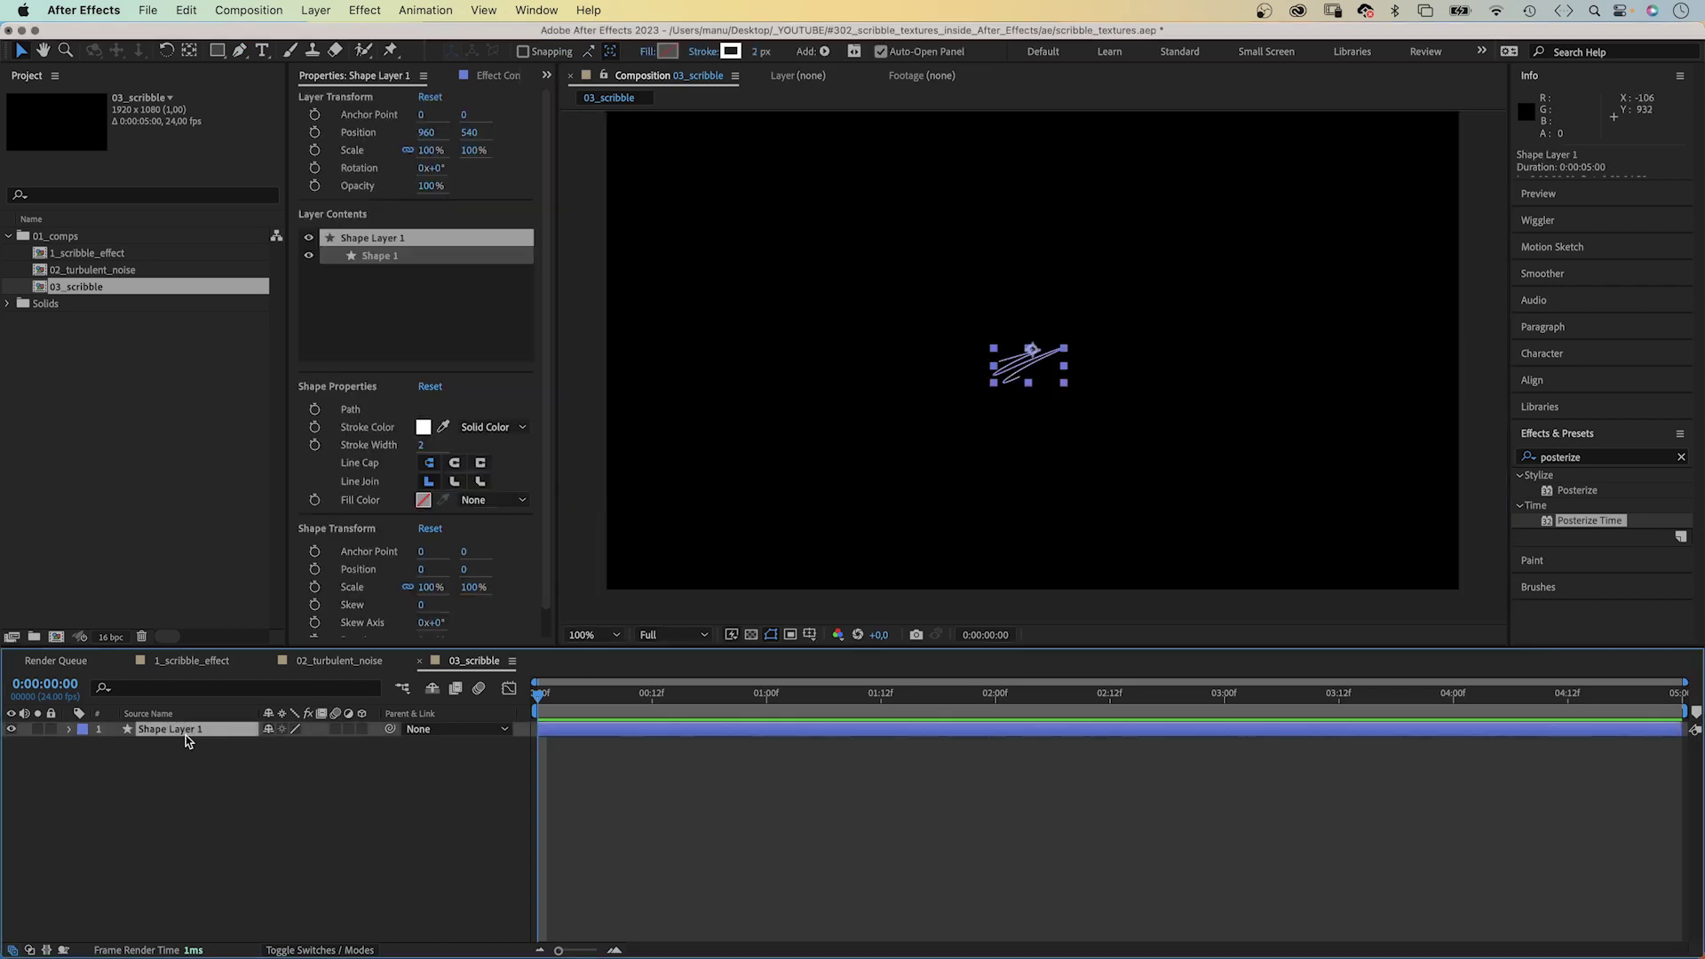
click(69, 730)
click(371, 745)
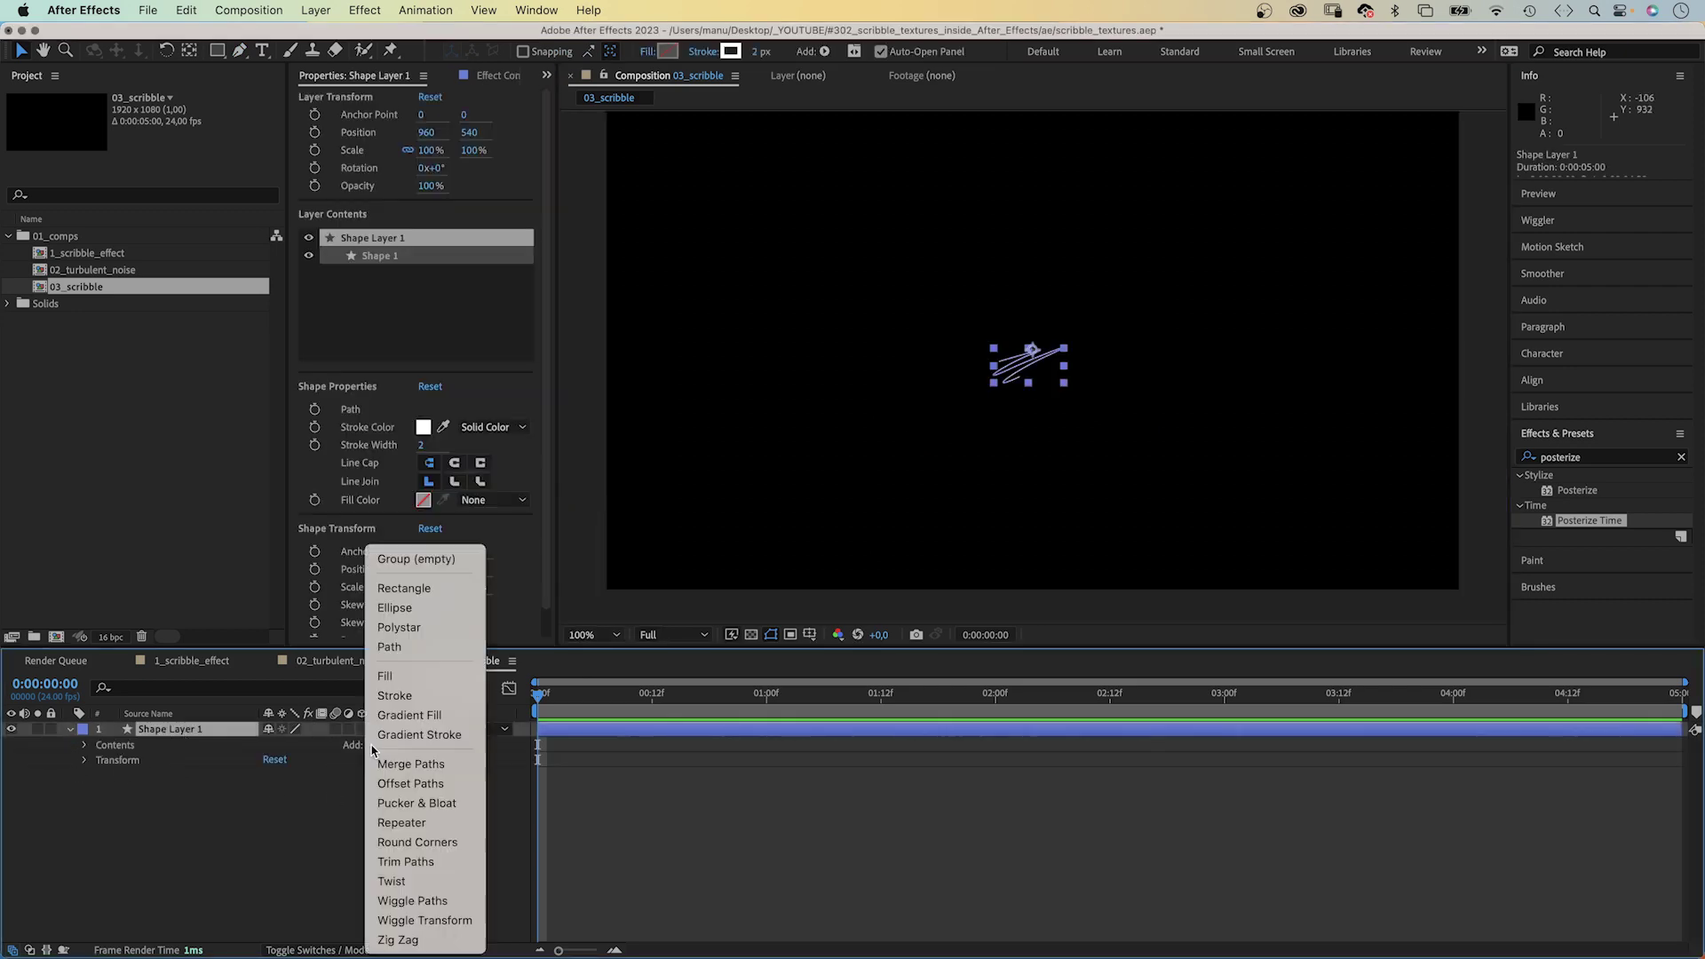
click(401, 901)
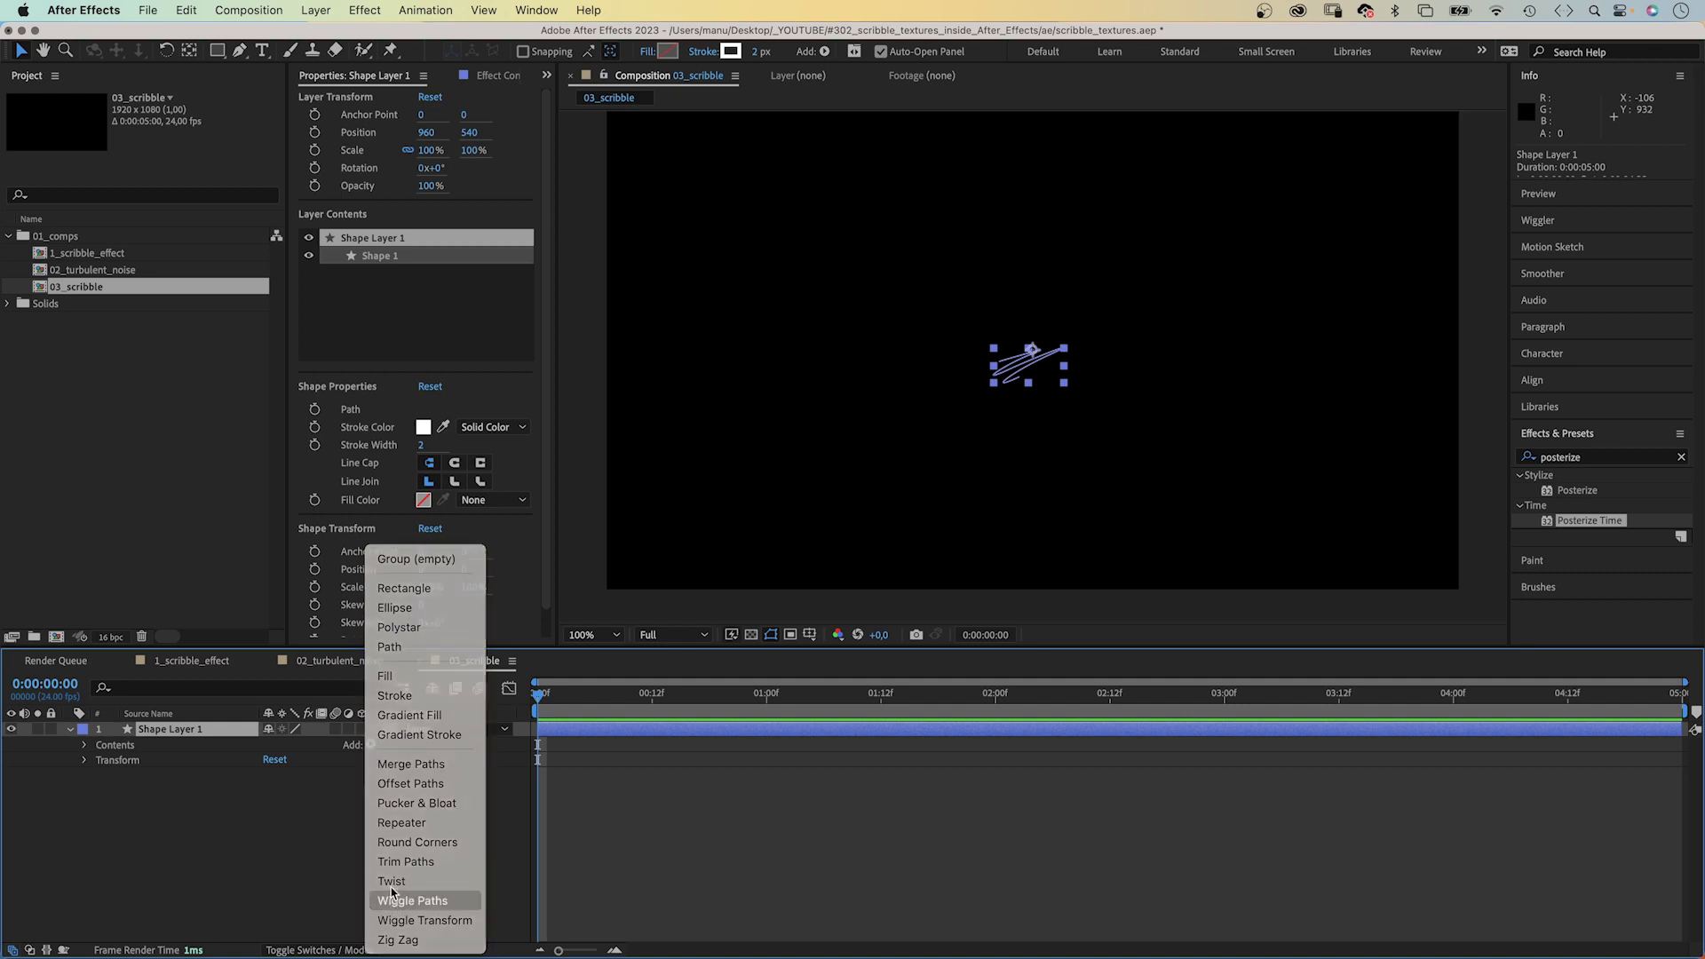
Set Wiggle Paths to Size 286, Detail 1 and Smooth points, then preview
click(101, 775)
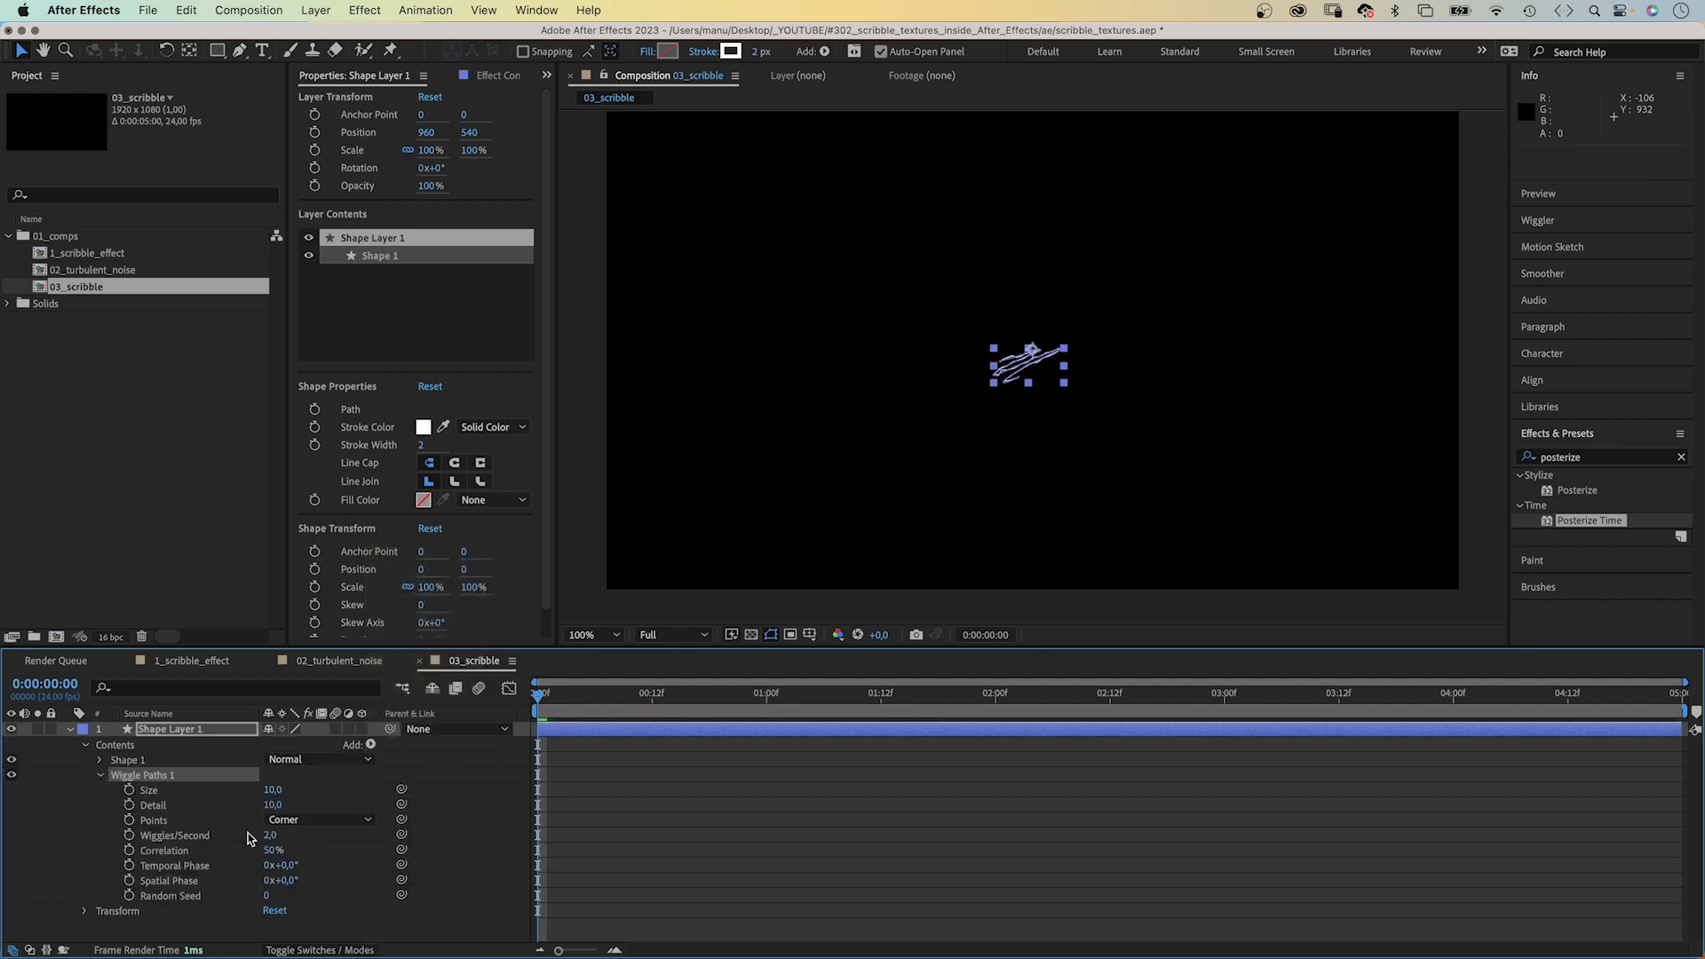
drag(274, 789, 484, 756)
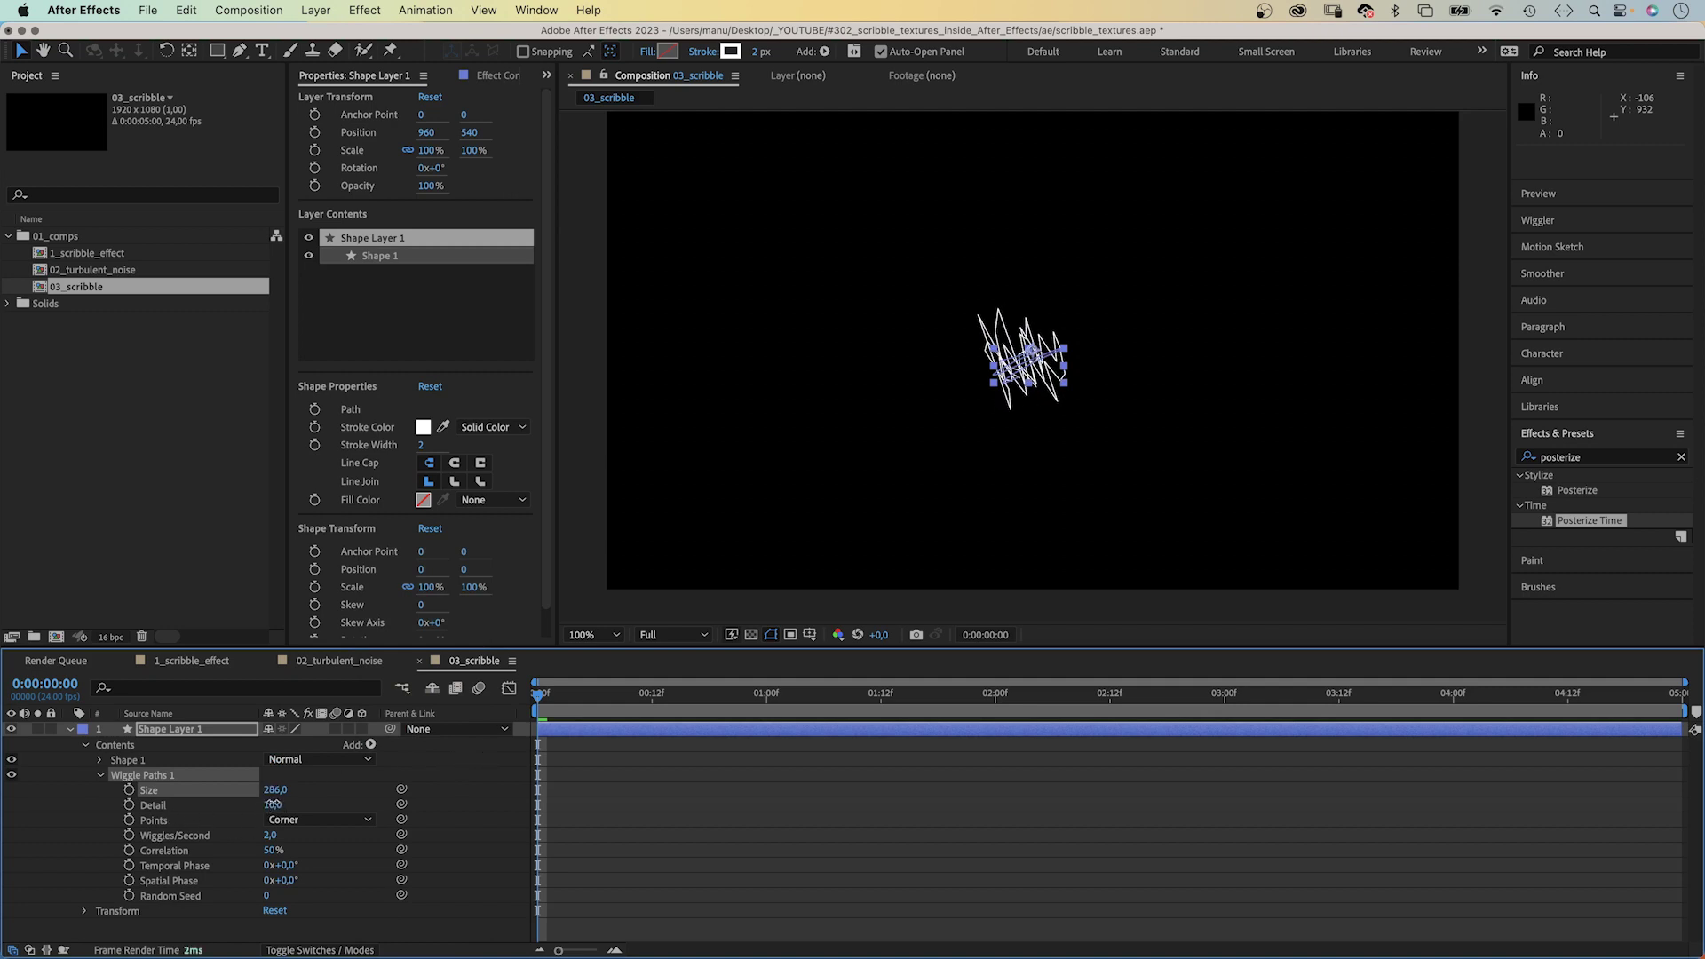
mouse_move(271, 803)
mouse_down()
mouse_move(233, 807)
mouse_move(267, 815)
mouse_up()
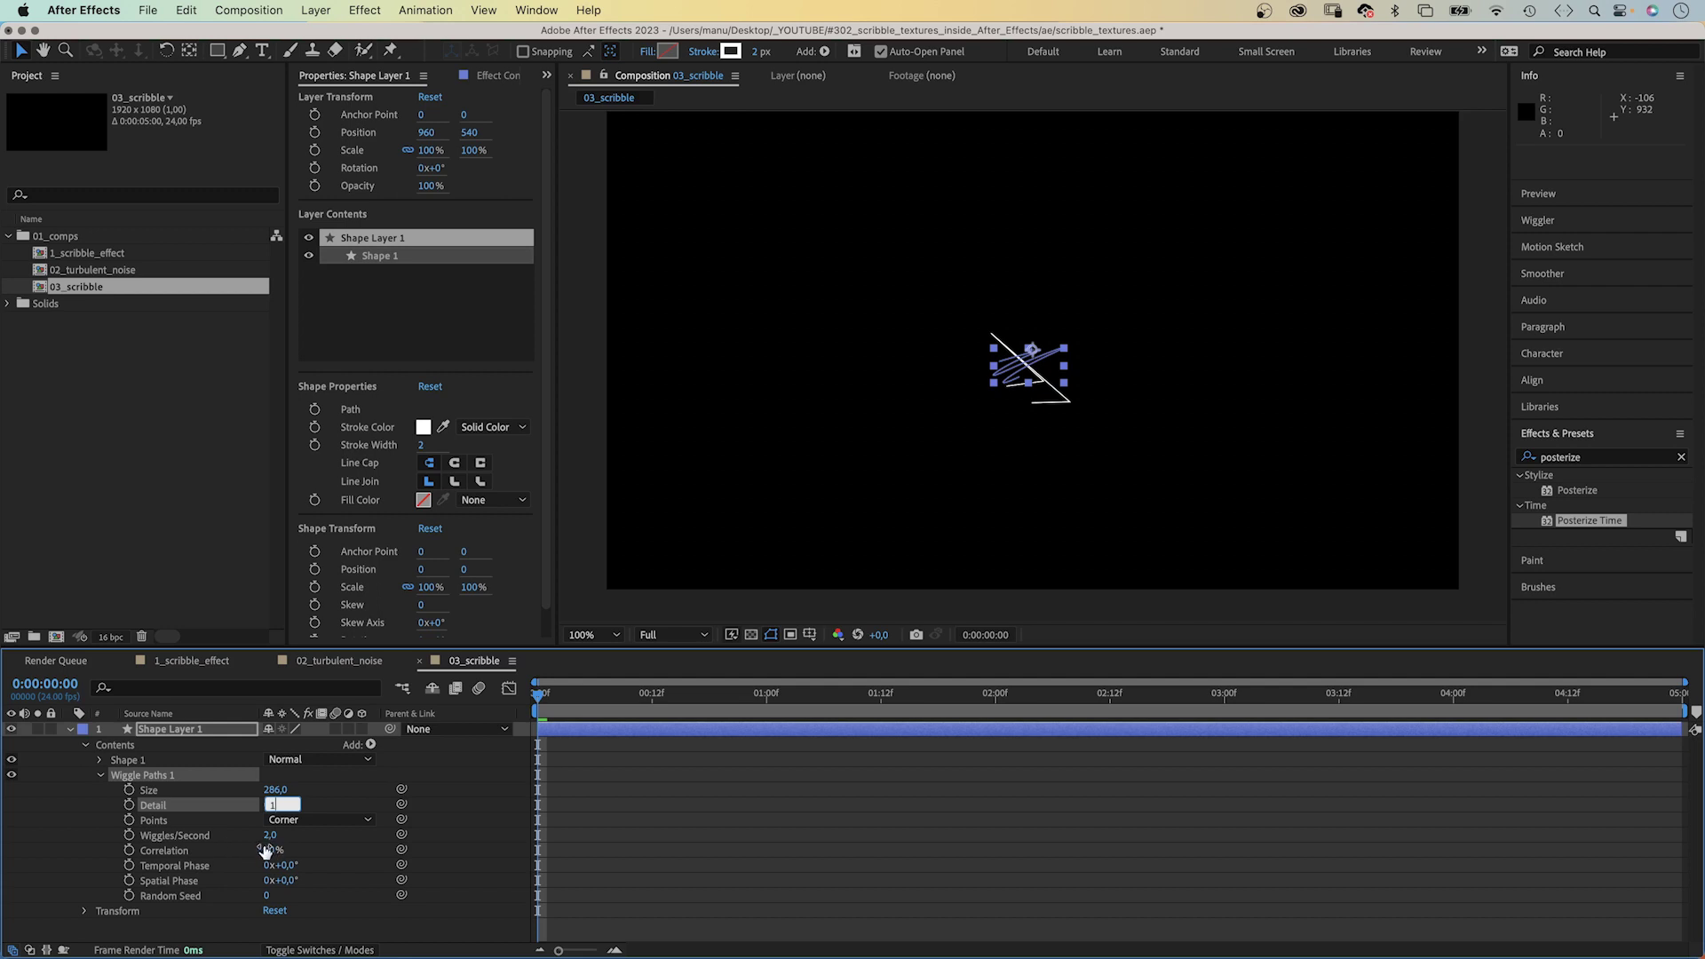
key(Return)
click(302, 821)
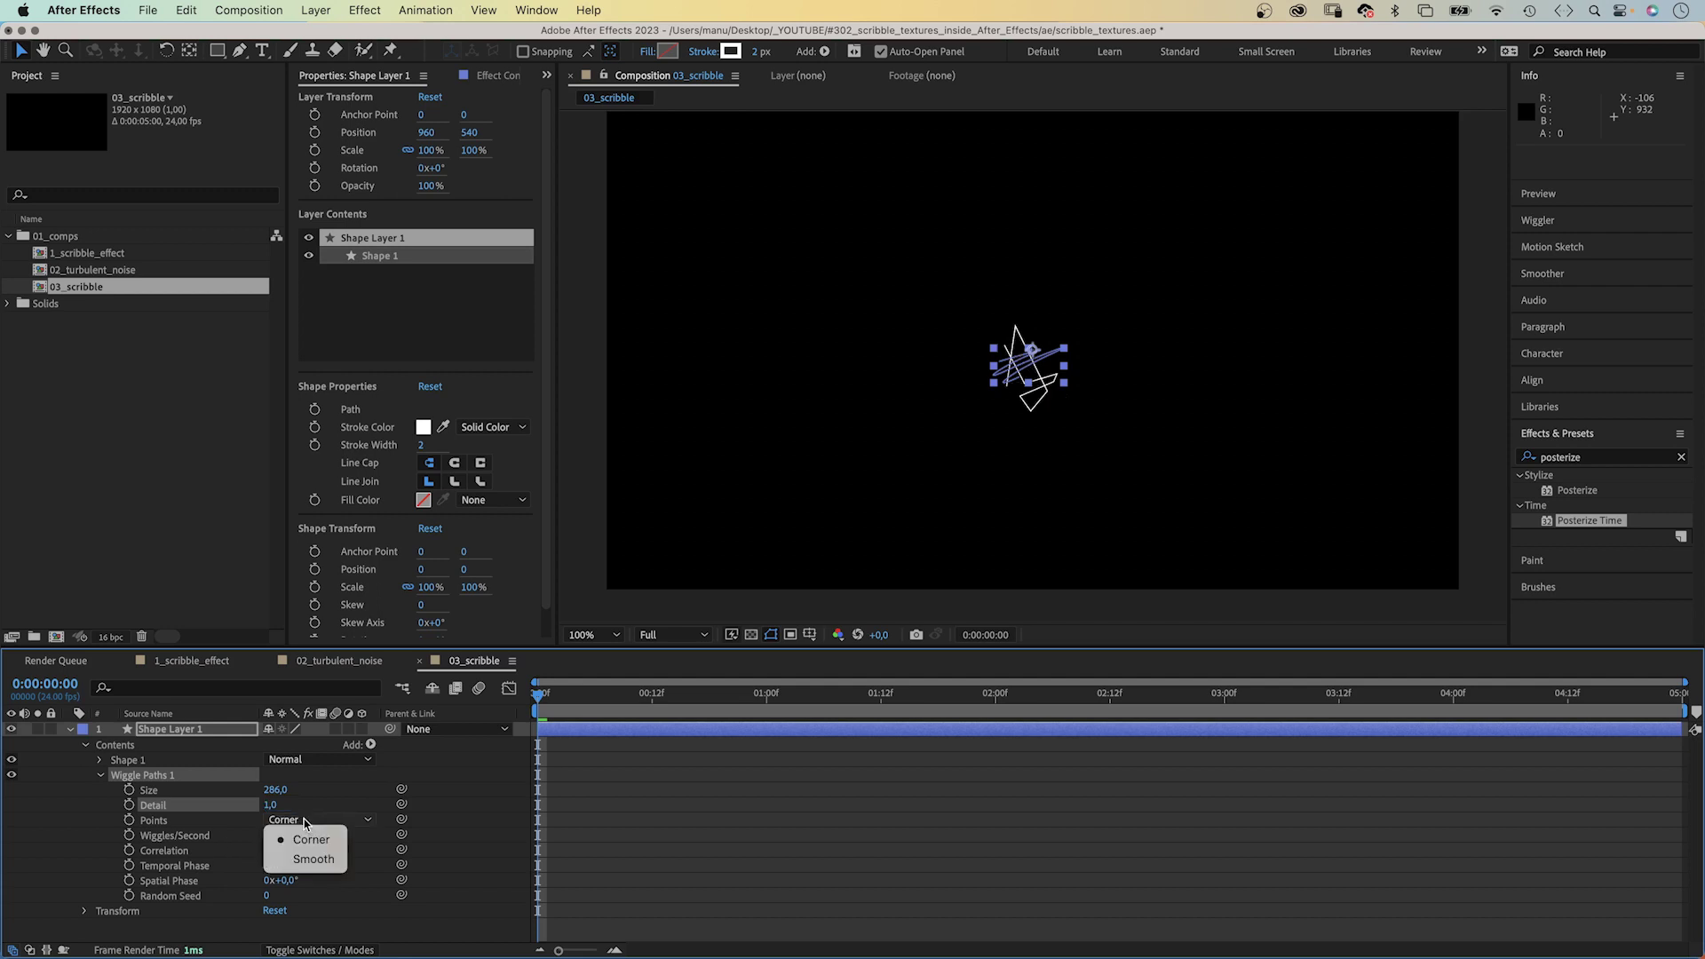
click(307, 860)
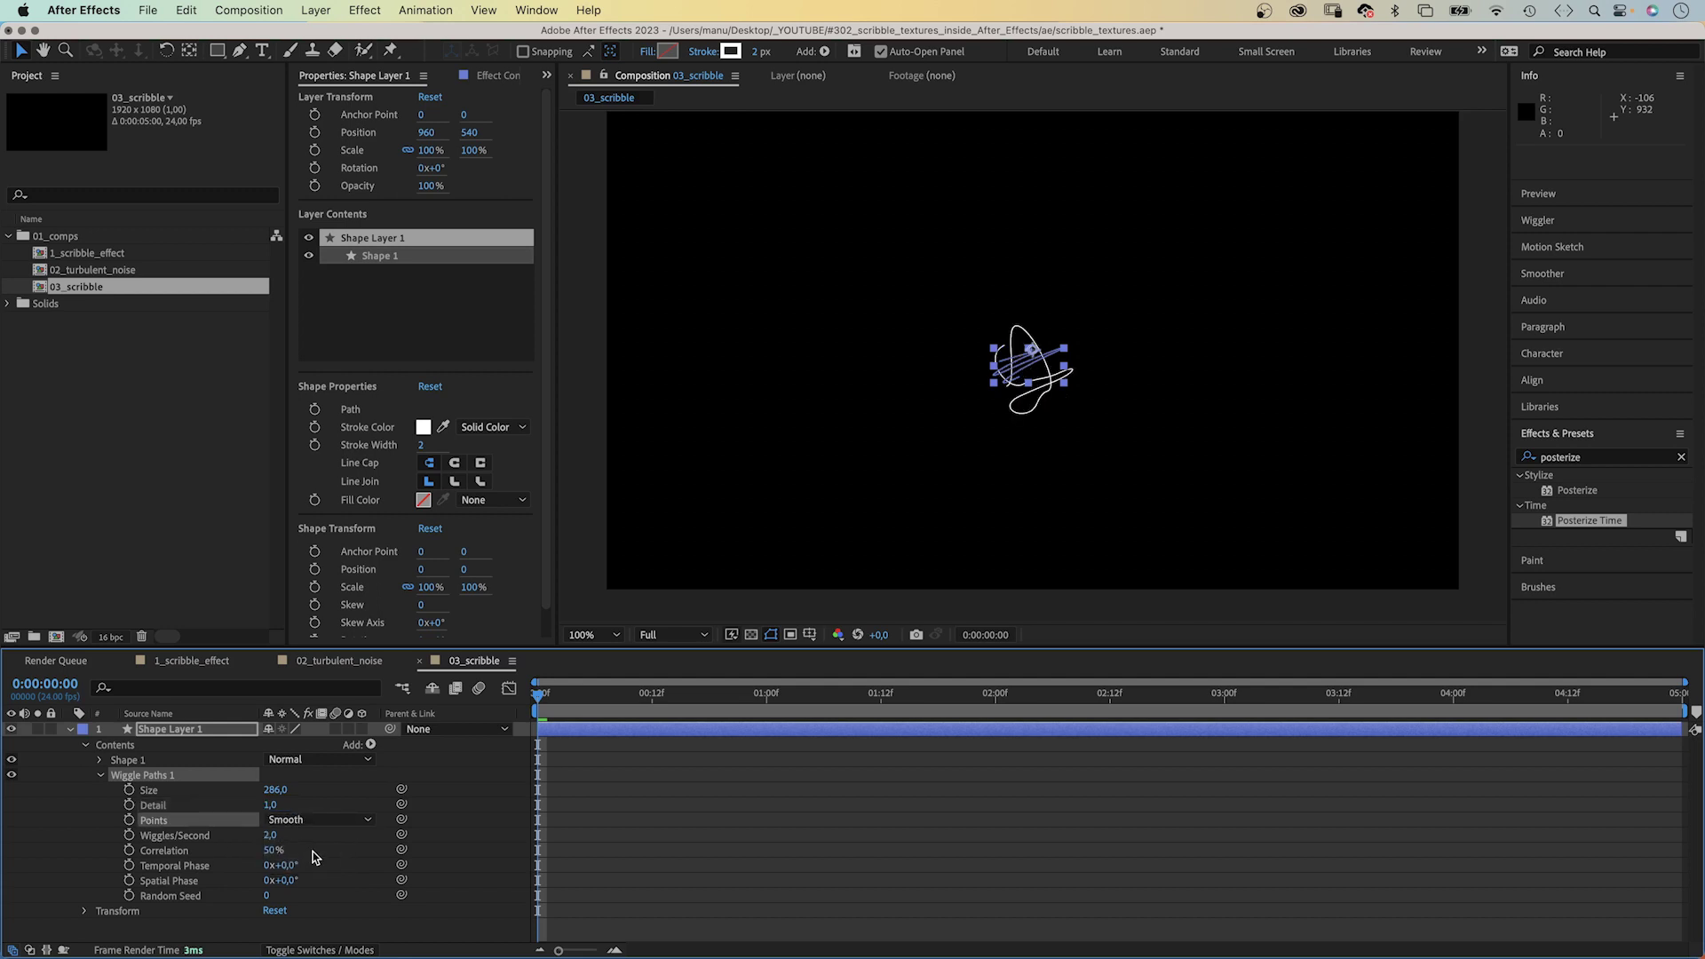
key(space)
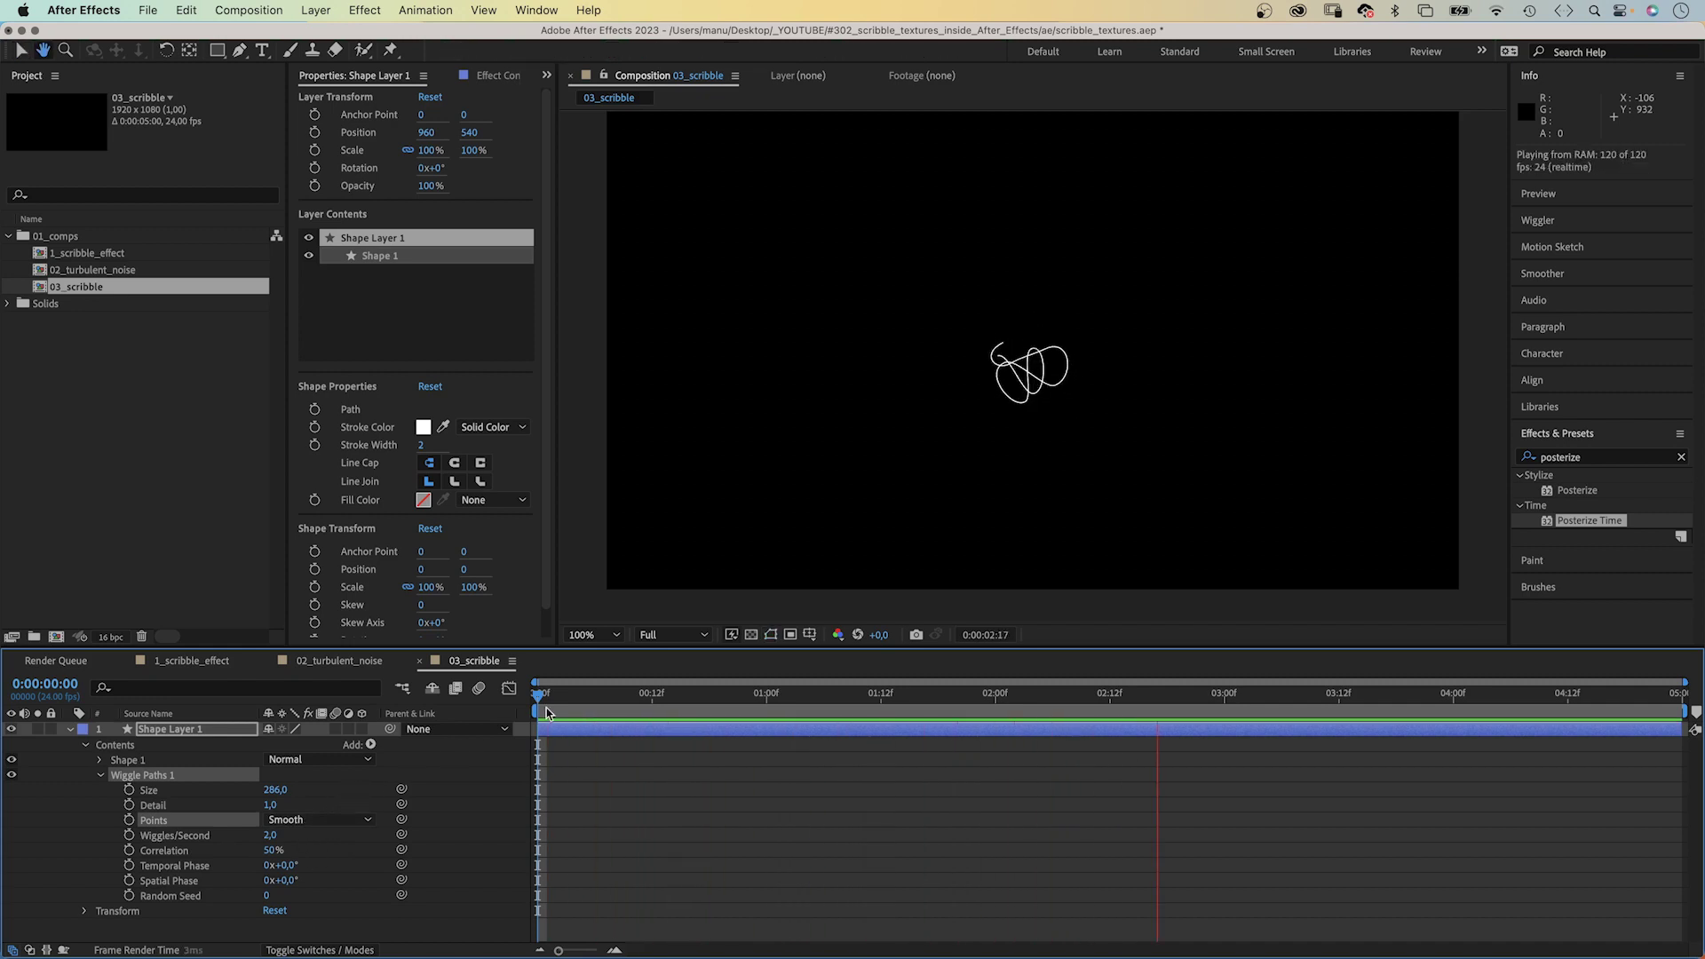
key(space)
Apply Posterize Time to Shape Layer 1 at Frame Rate 4 and preview the choppy scribble
click(168, 733)
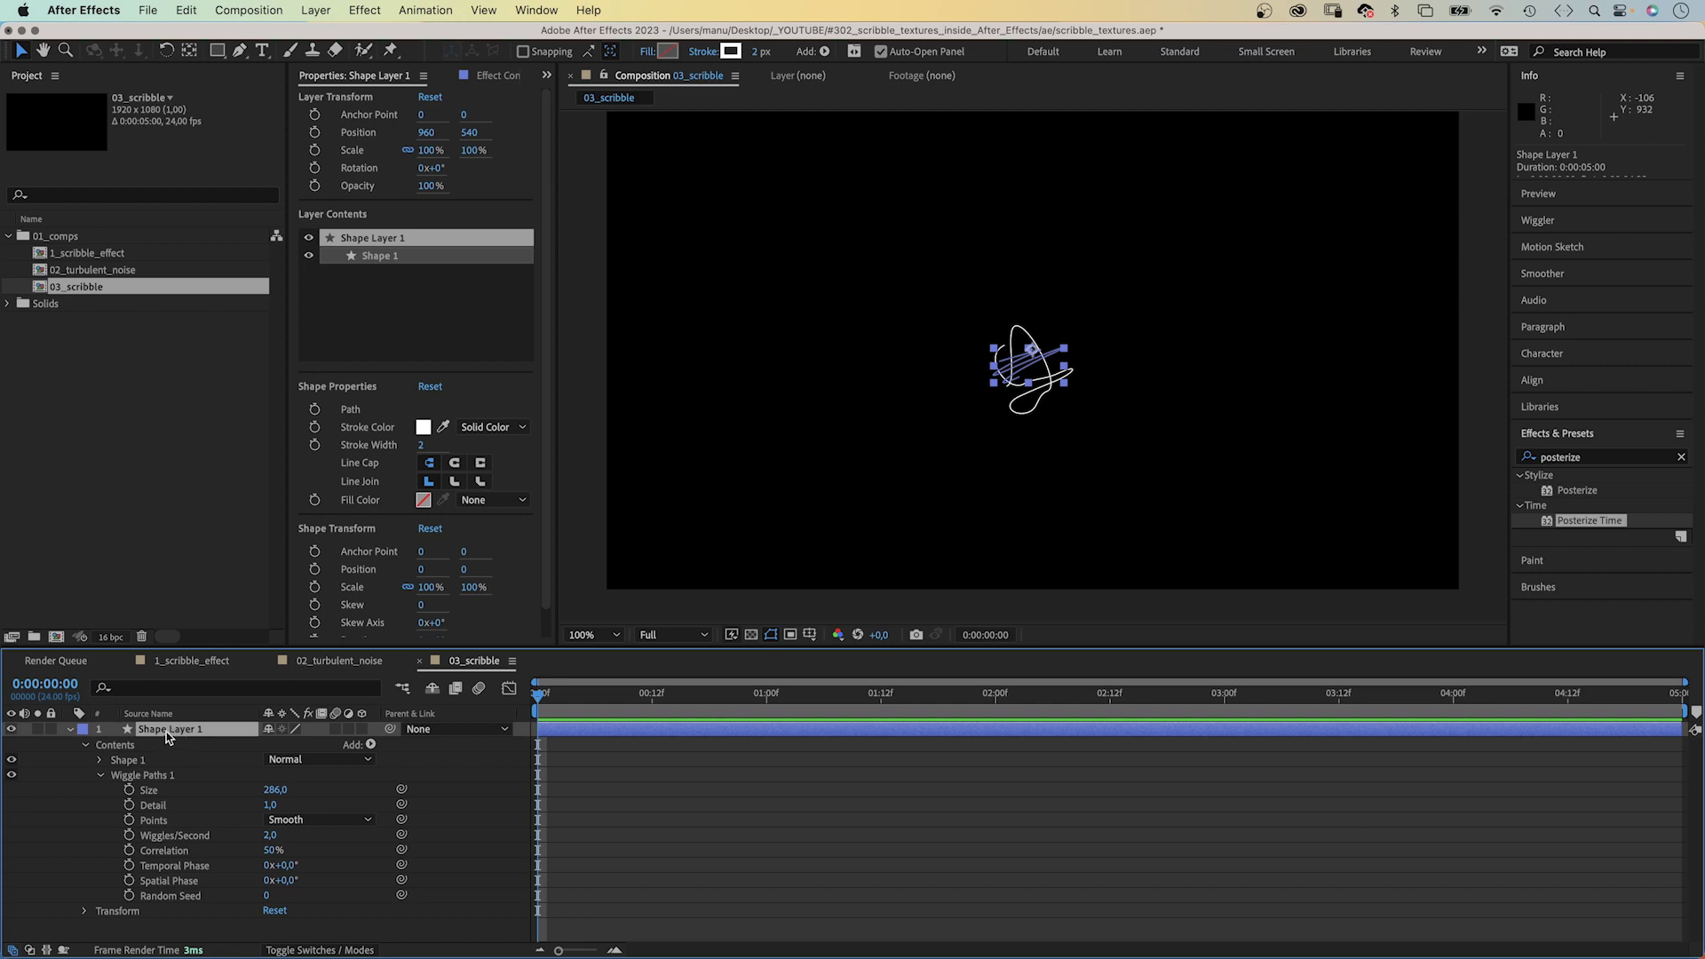
click(1609, 458)
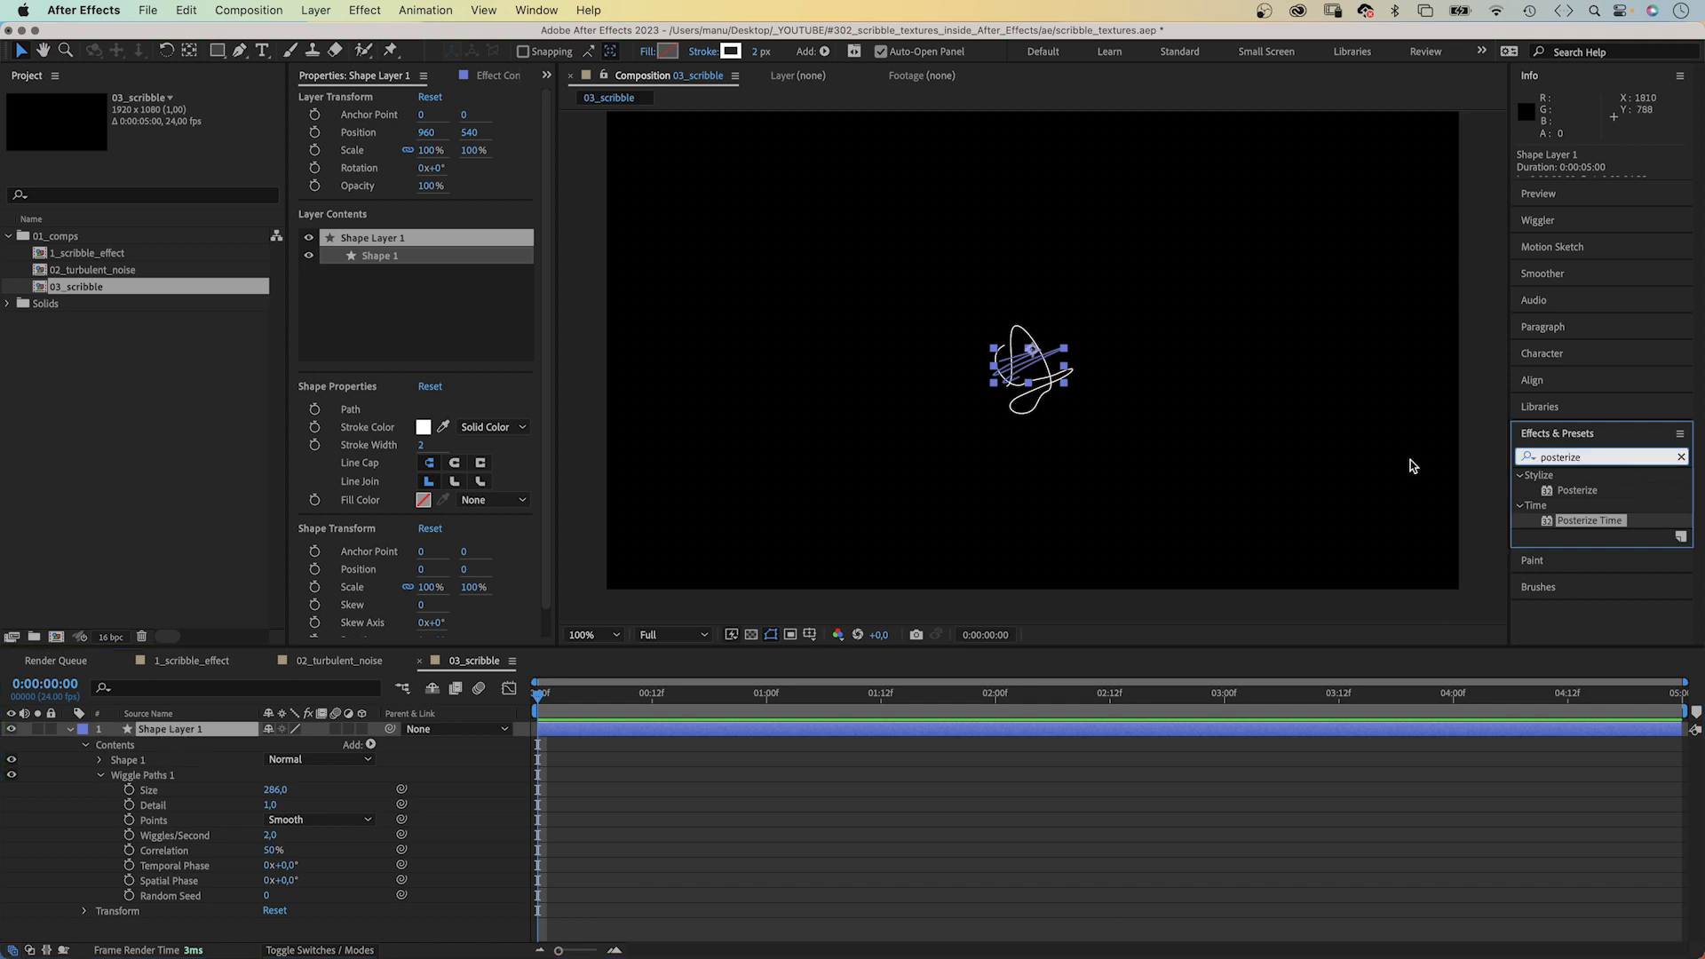
key(super+a)
text(poste)
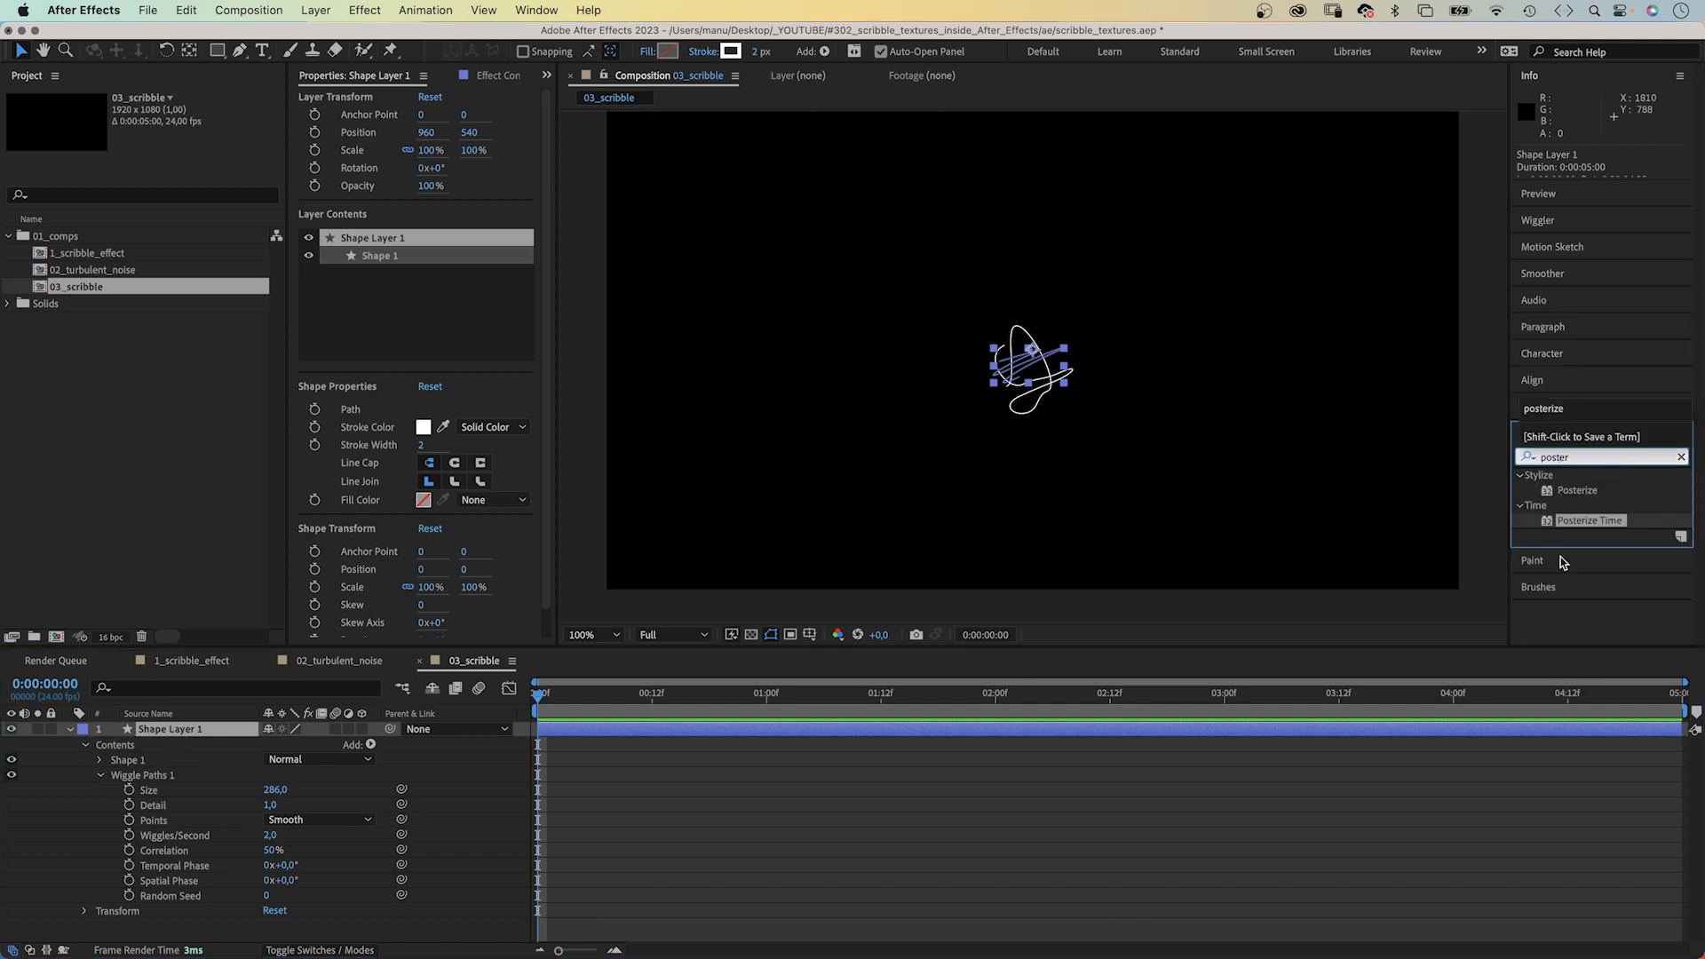
double_click(1547, 522)
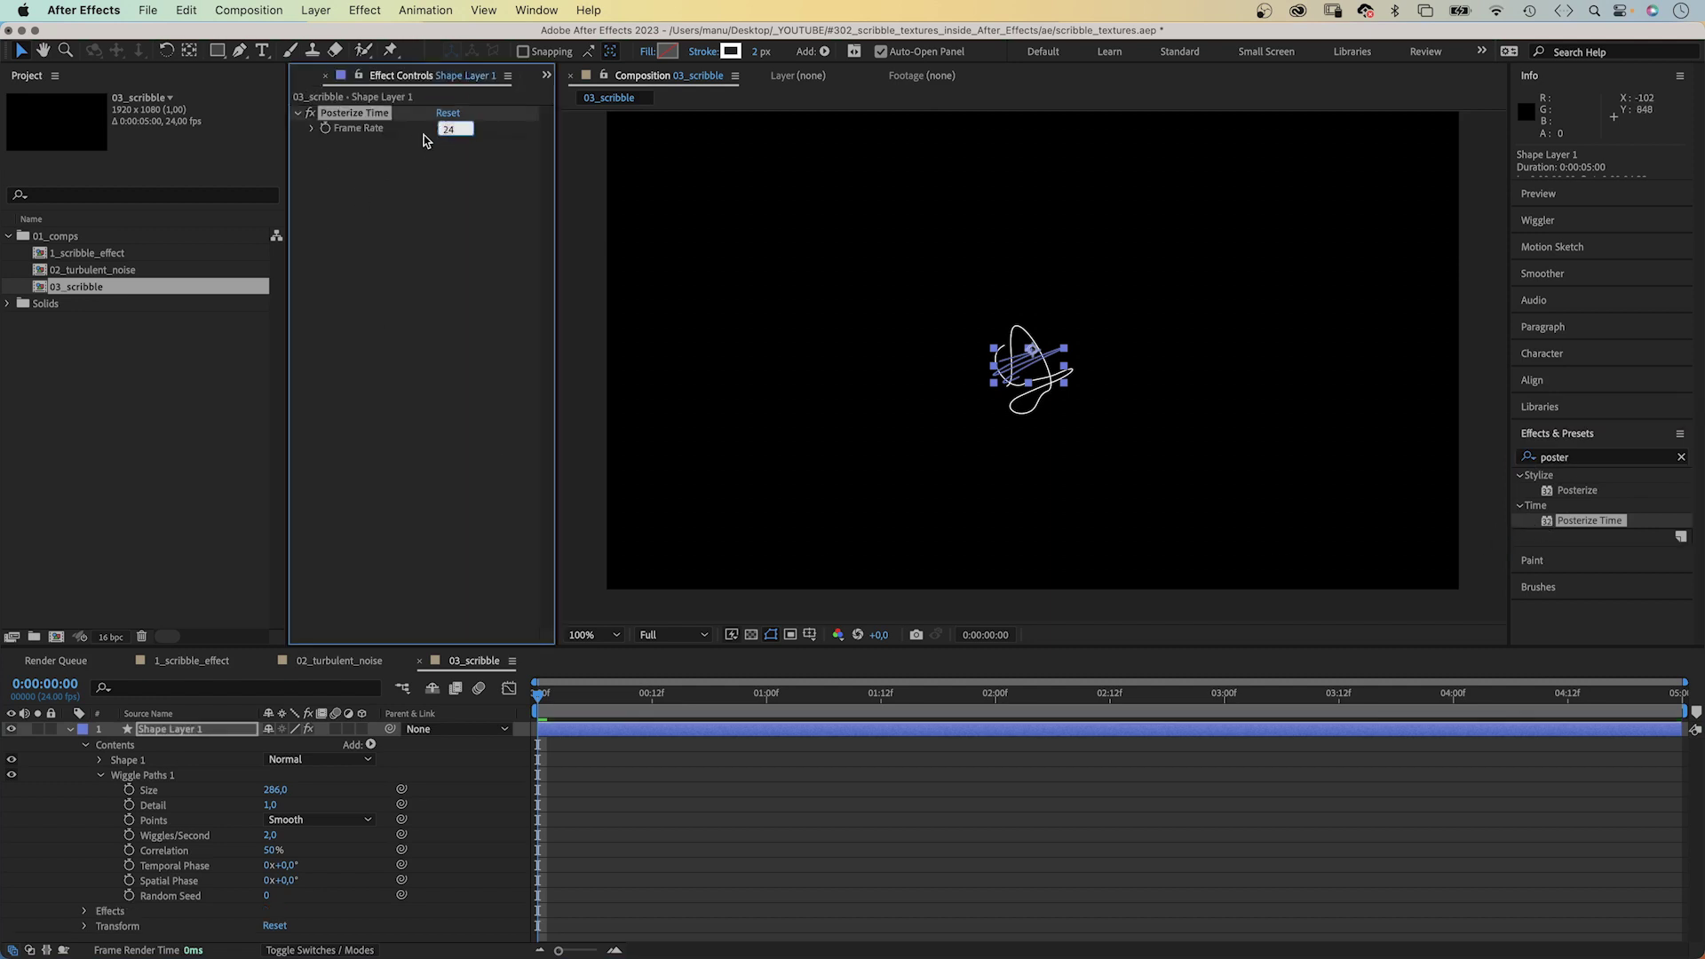
key(space)
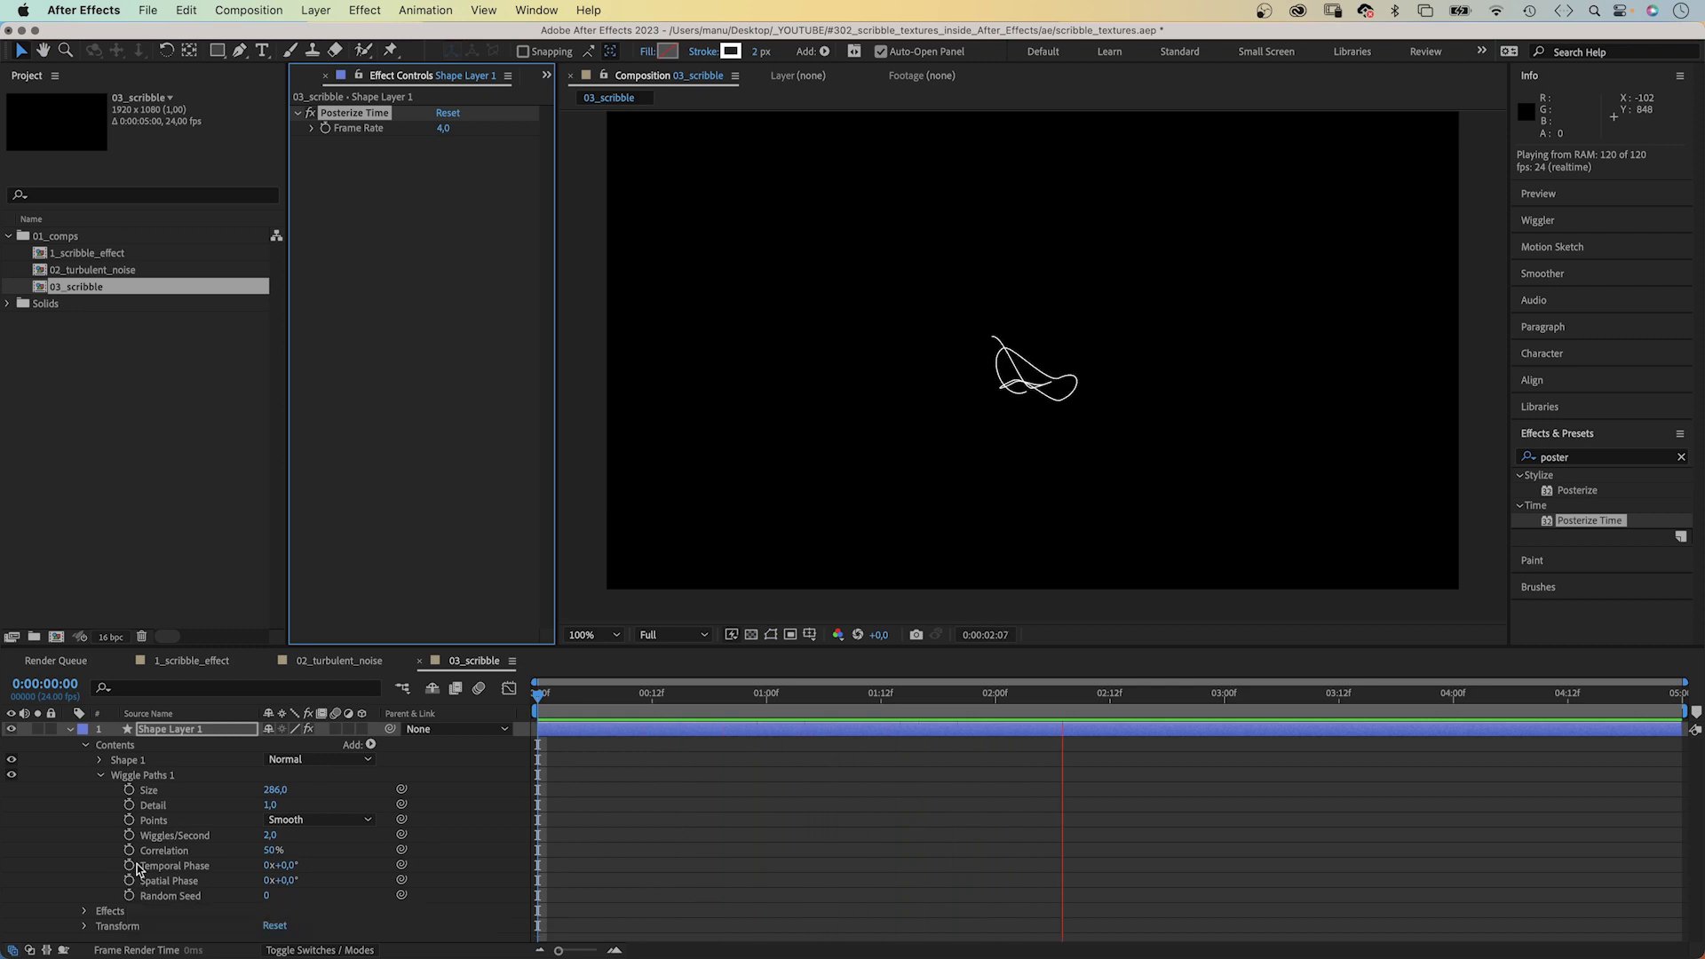
key(space)
Nest Wiggle Paths 1 inside Shape 1, then duplicate Shape 1 as Shape 2
click(100, 777)
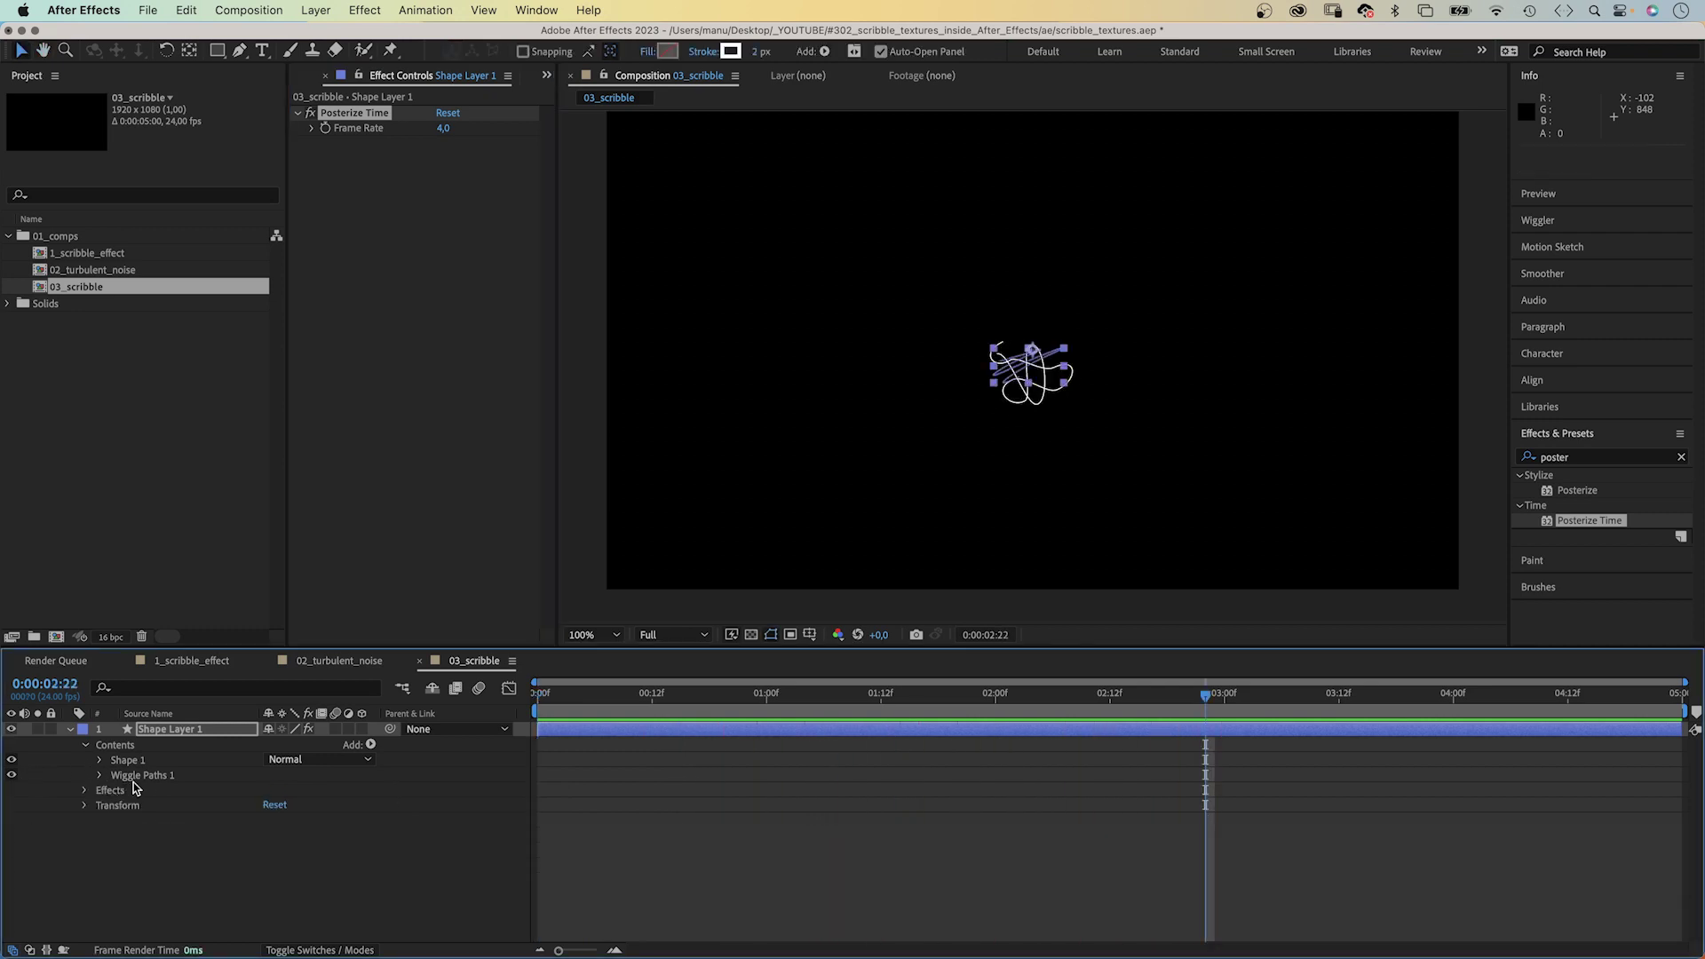
drag(129, 780, 125, 762)
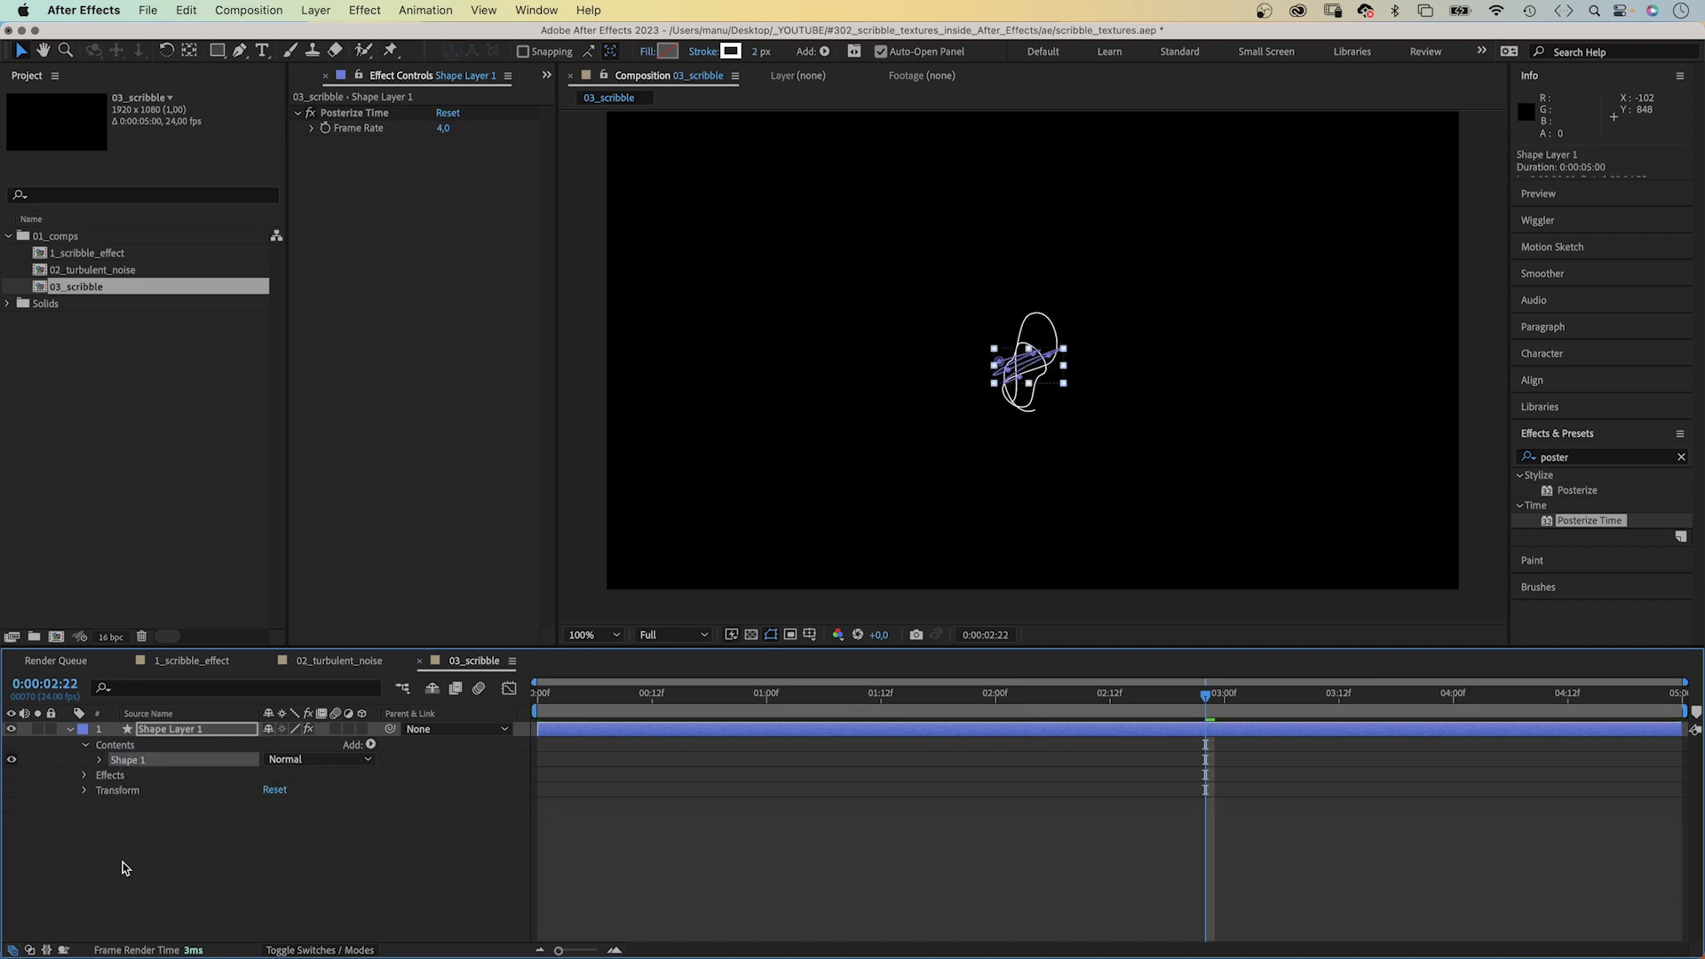
key(ctrl+d)
Preview the two overlapping wiggling scribbles from the start of the timeline
click(117, 905)
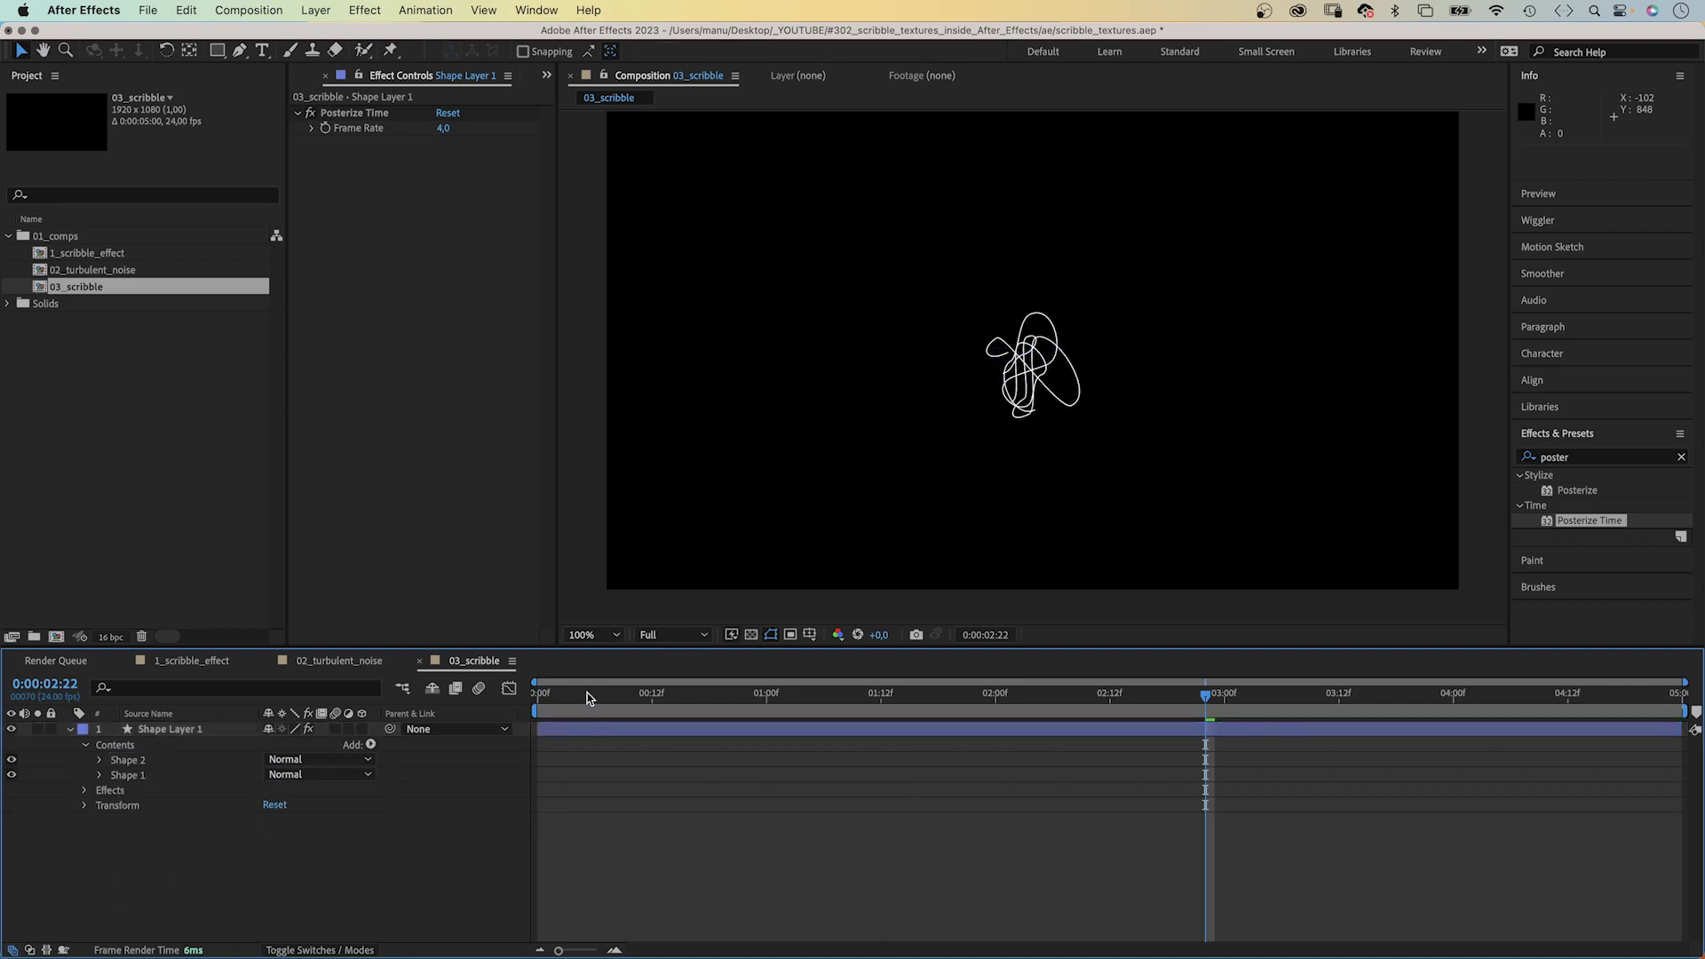
drag(590, 698, 445, 724)
key(space)
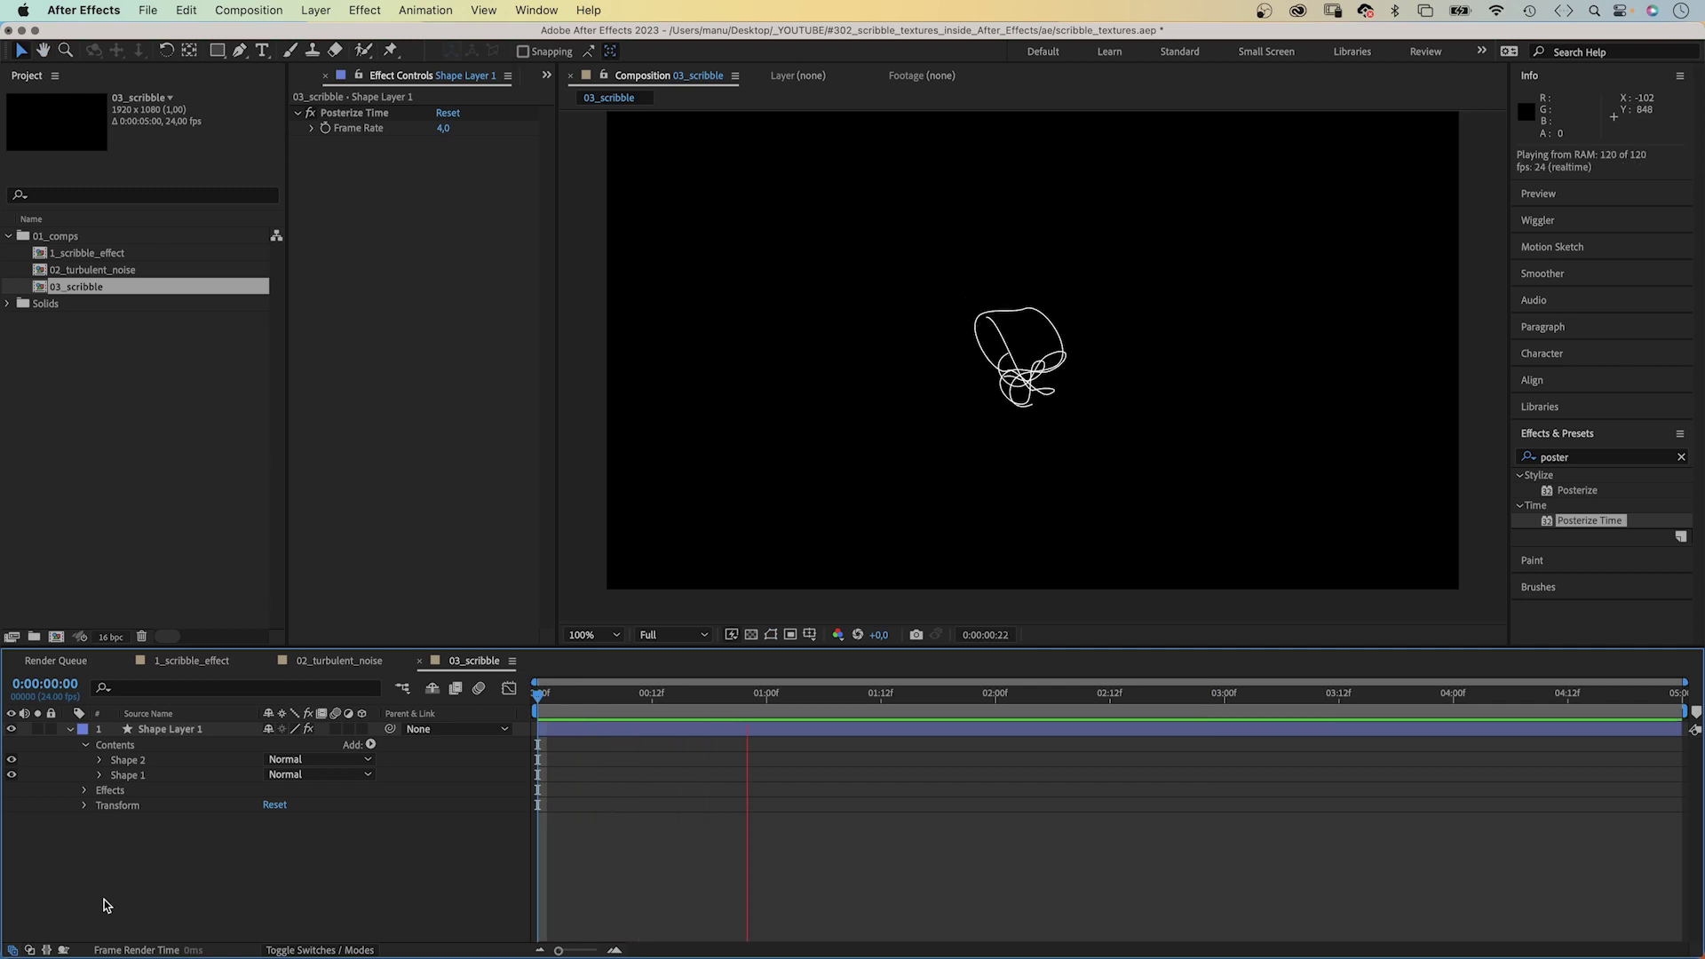